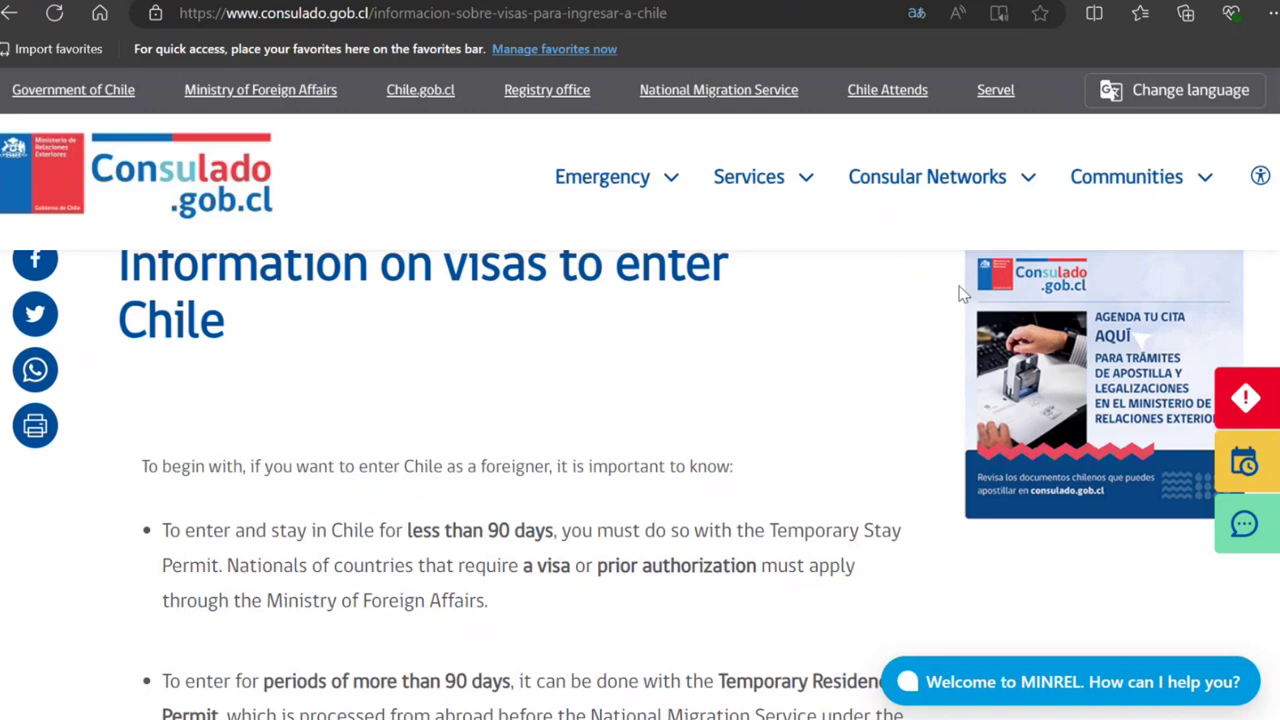
Step: Translate the visa information page into English and dismiss the translation notice
click(1187, 90)
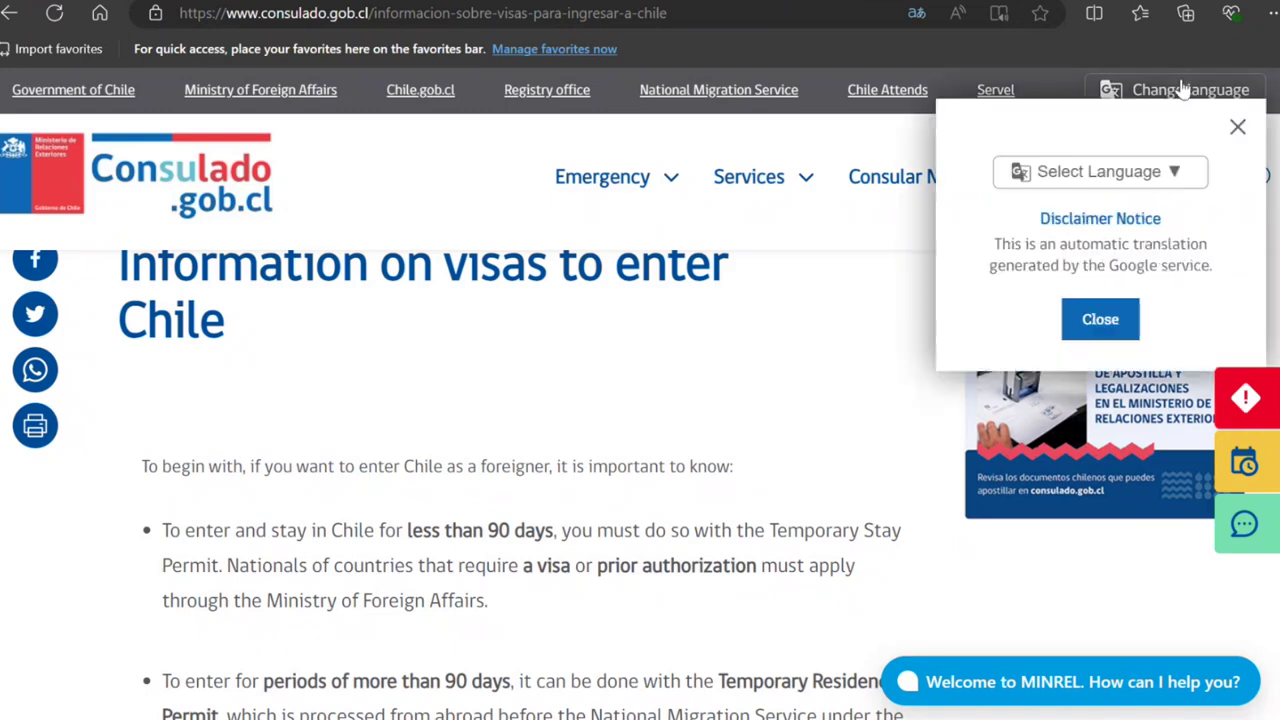
click(1238, 129)
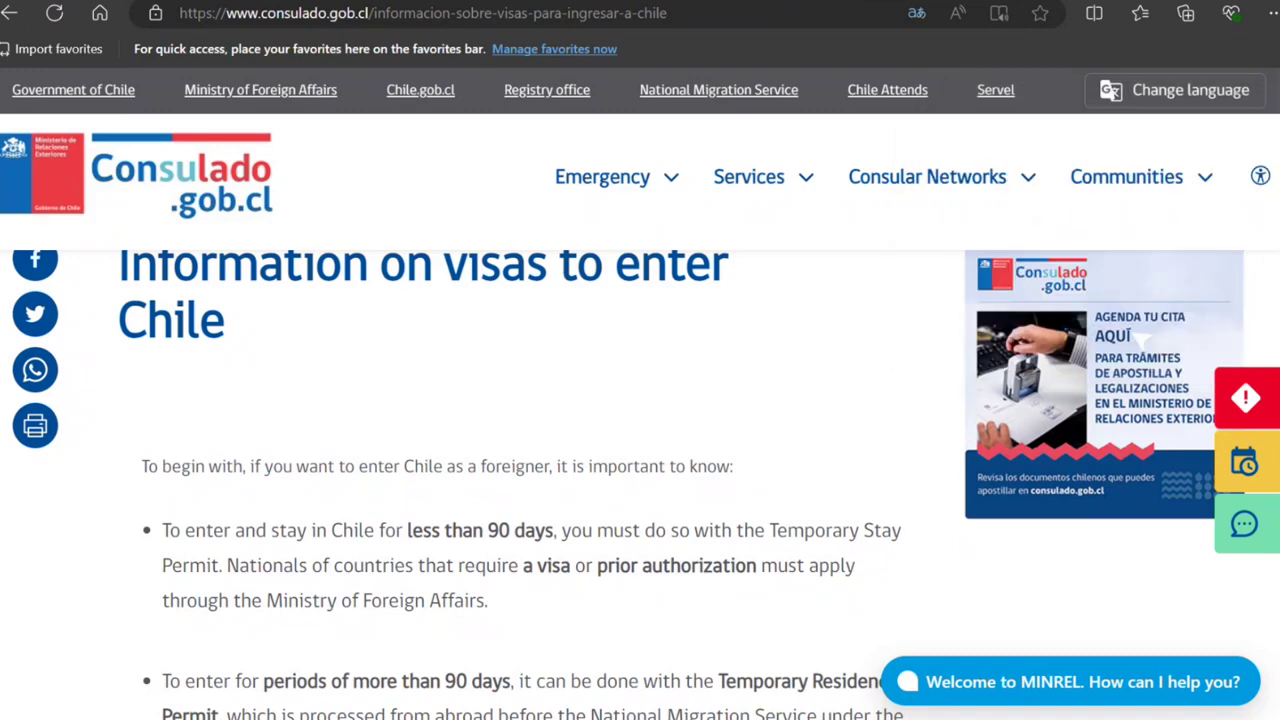
scroll(1138, 339, down, 4)
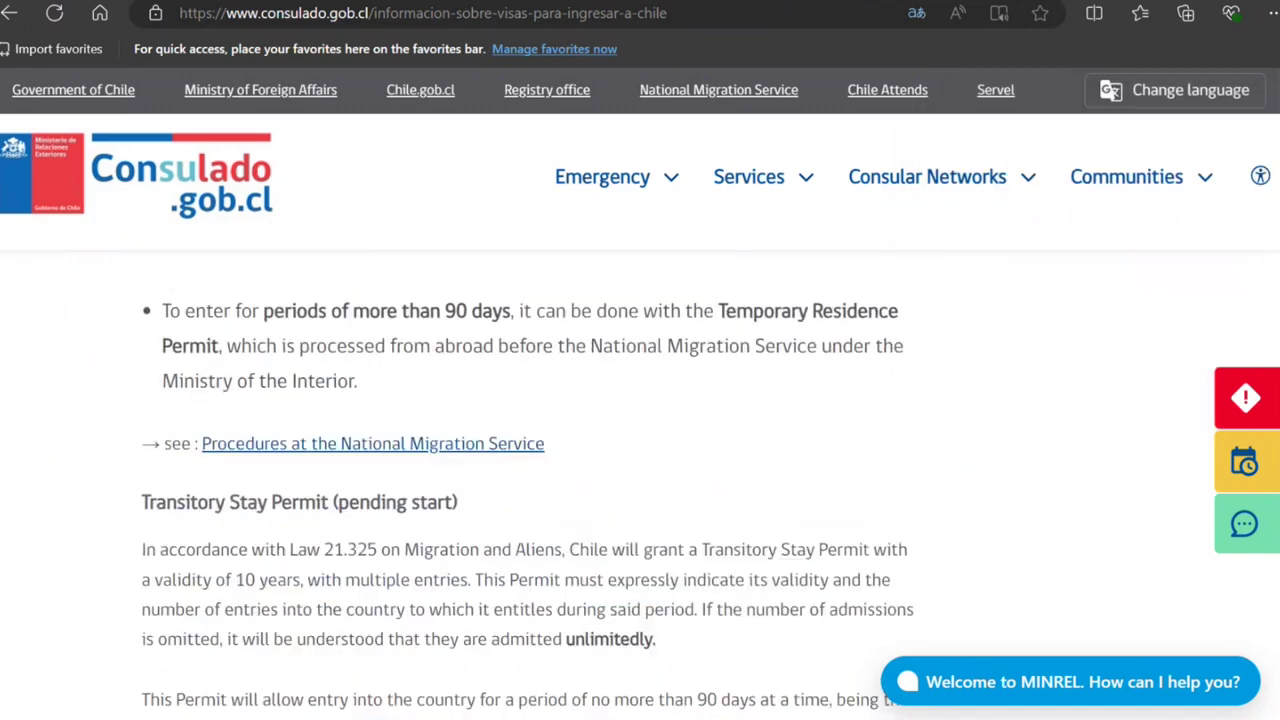
scroll(527, 486, up, 1)
scroll(630, 485, up, 2)
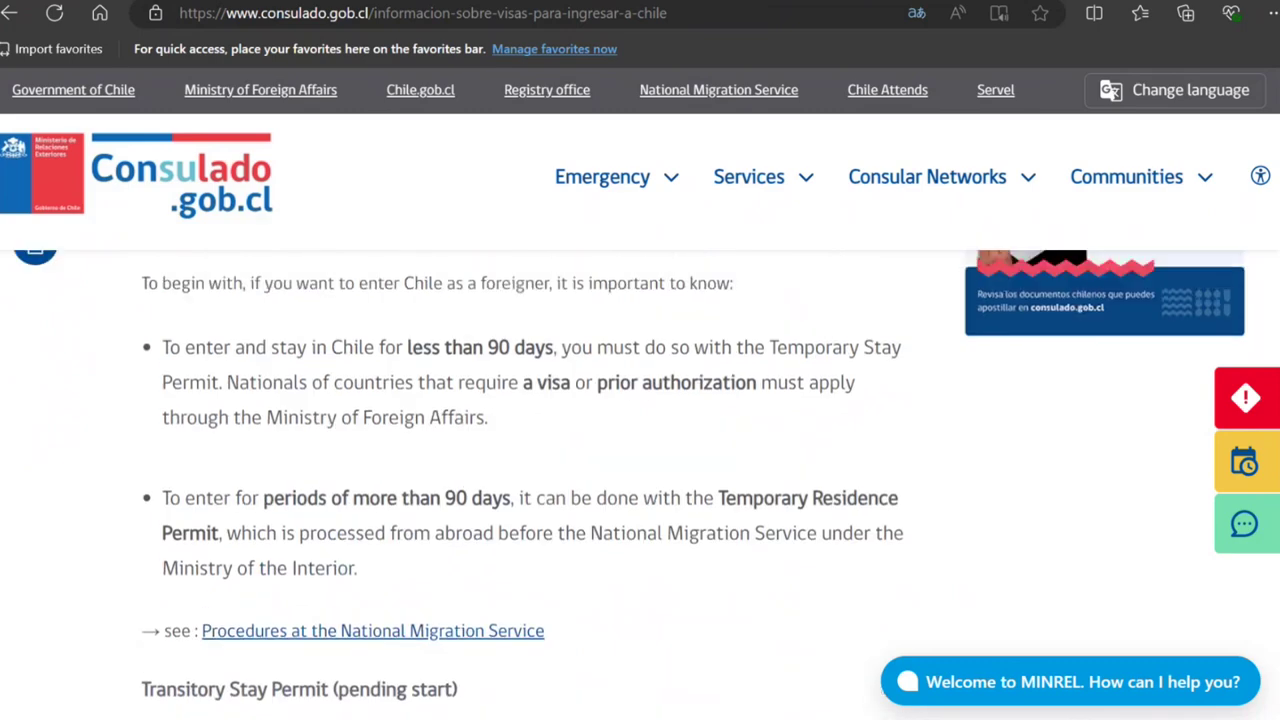
scroll(640, 453, up, 8)
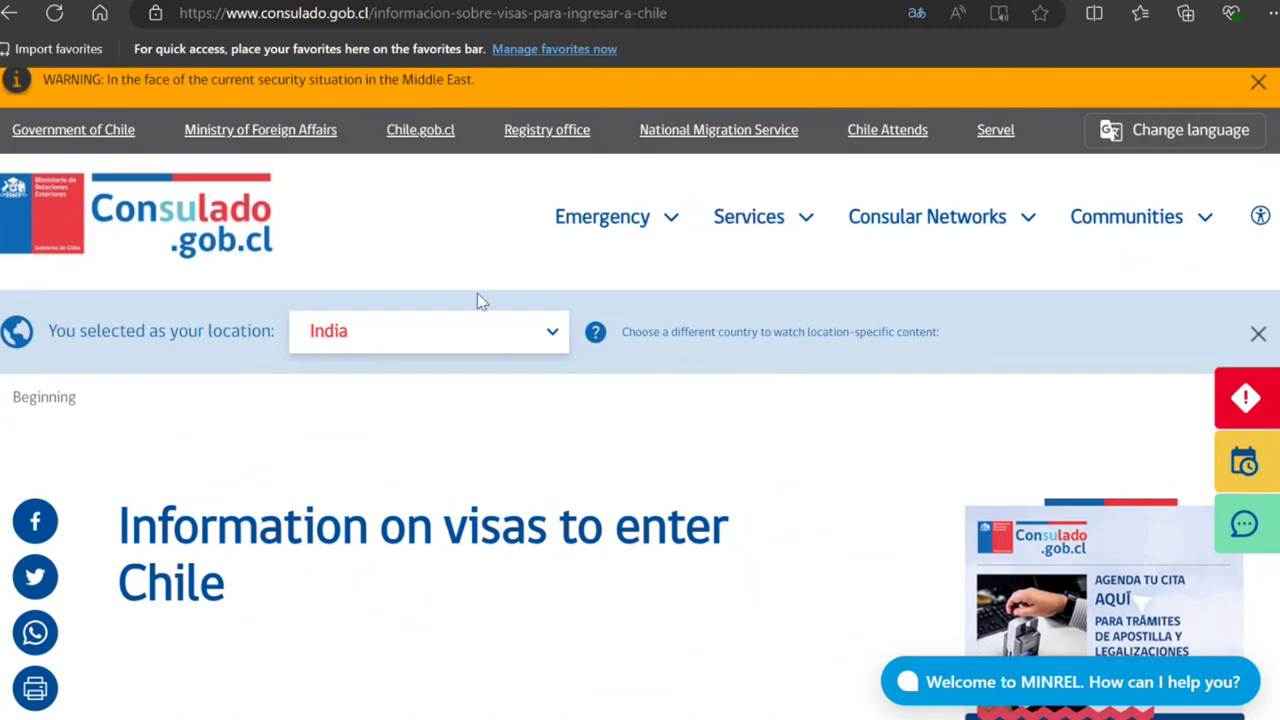
Step: Check the location dropdown, then go to the Prior authorization or visa page
click(471, 340)
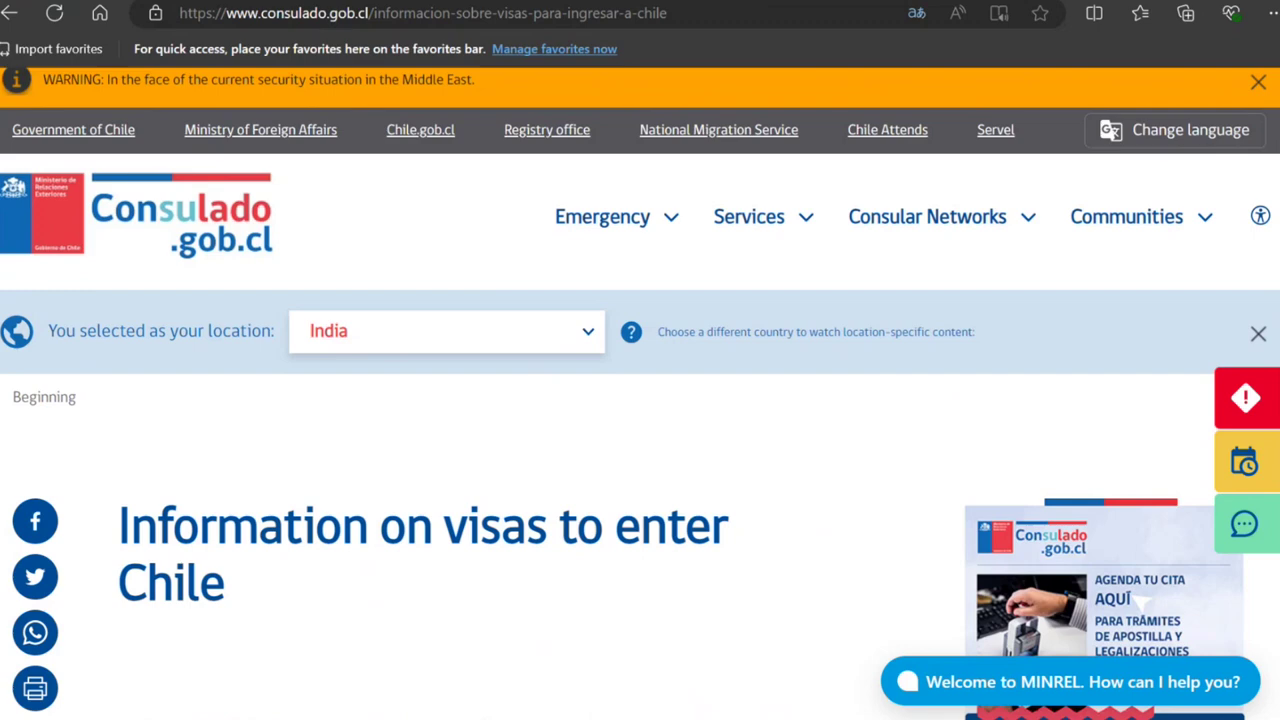
scroll(640, 450, down, 5)
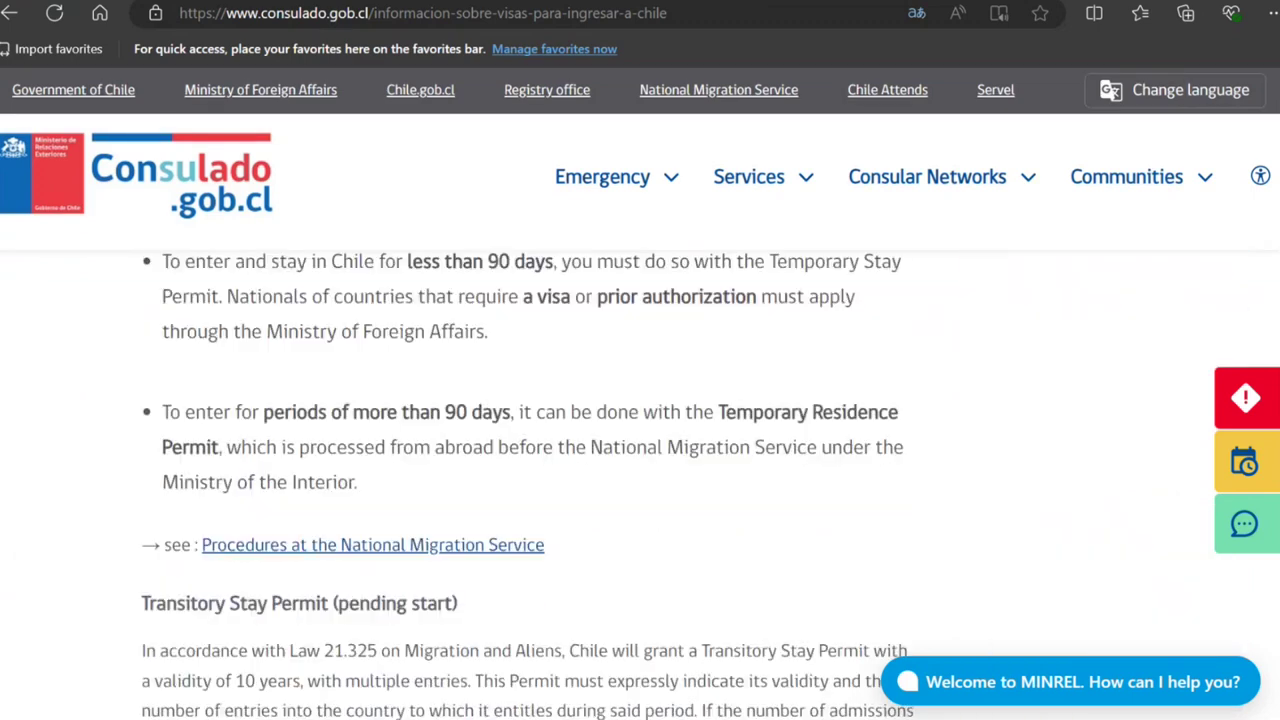
scroll(640, 450, down, 2)
scroll(640, 450, down, 4)
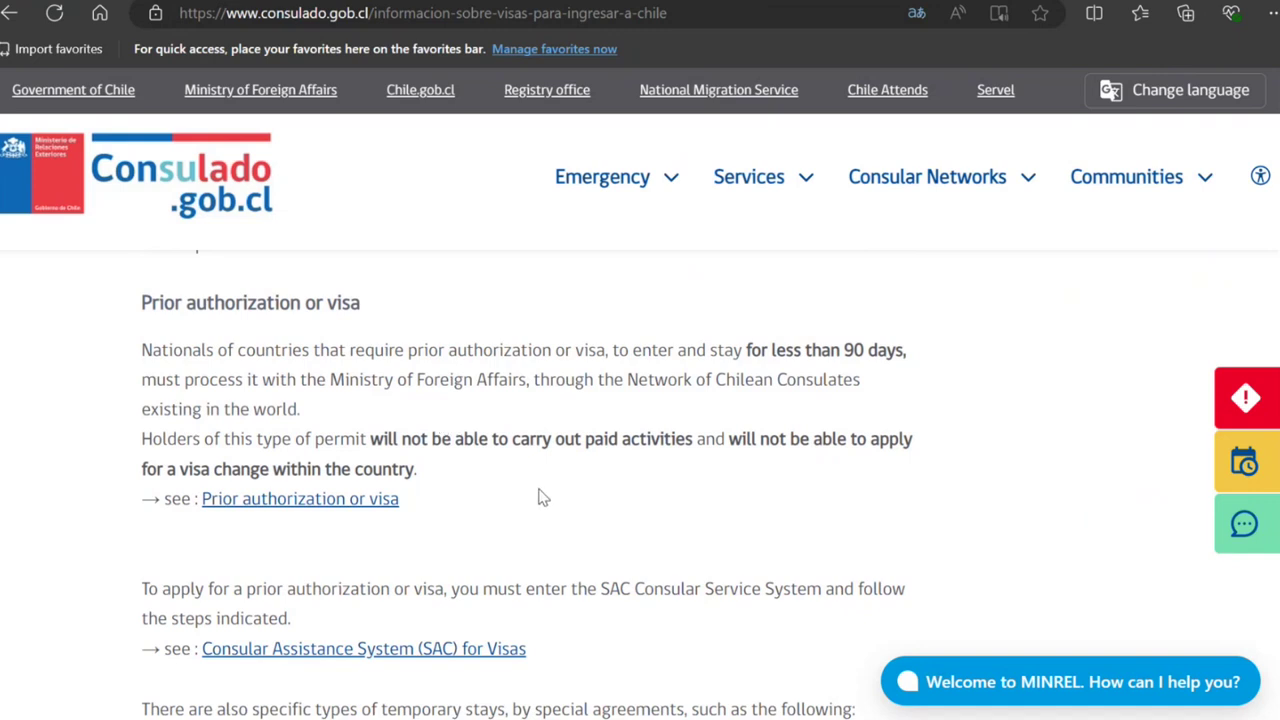
click(288, 506)
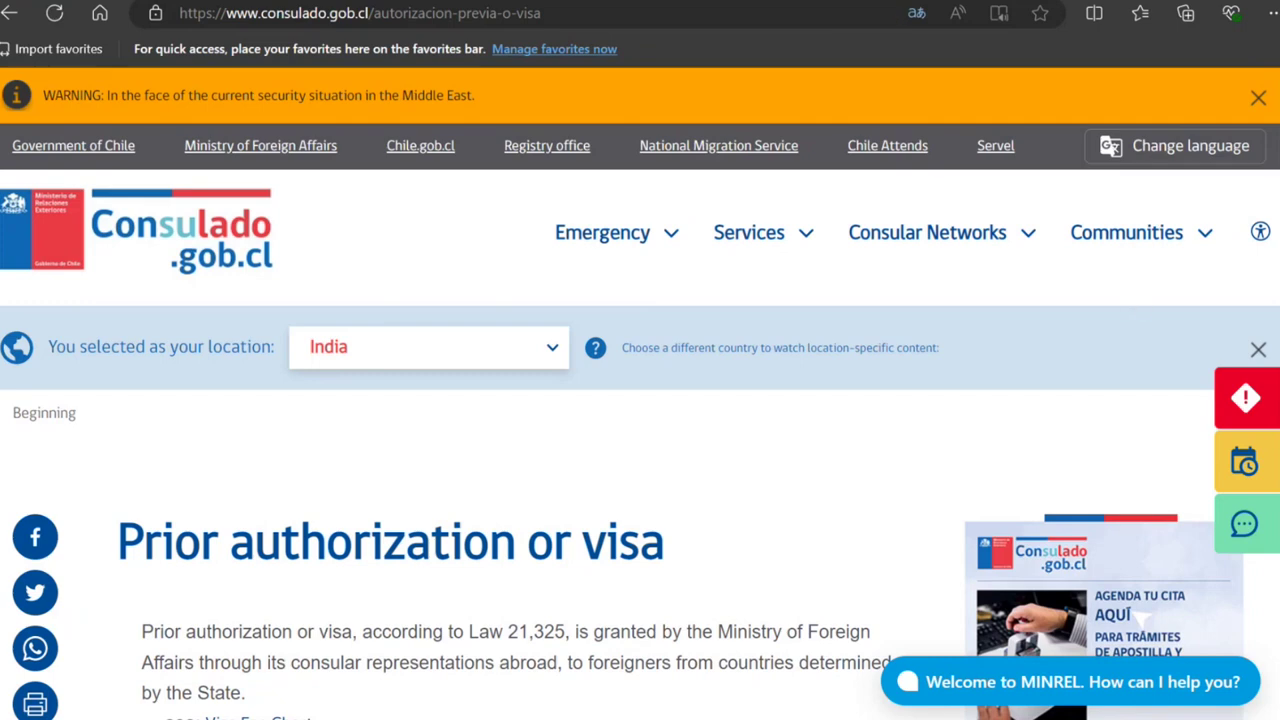
Step: Go to the Visa Fee Chart page and download its Chile visa fees PDF
scroll(640, 480, down, 5)
scroll(640, 480, up, 5)
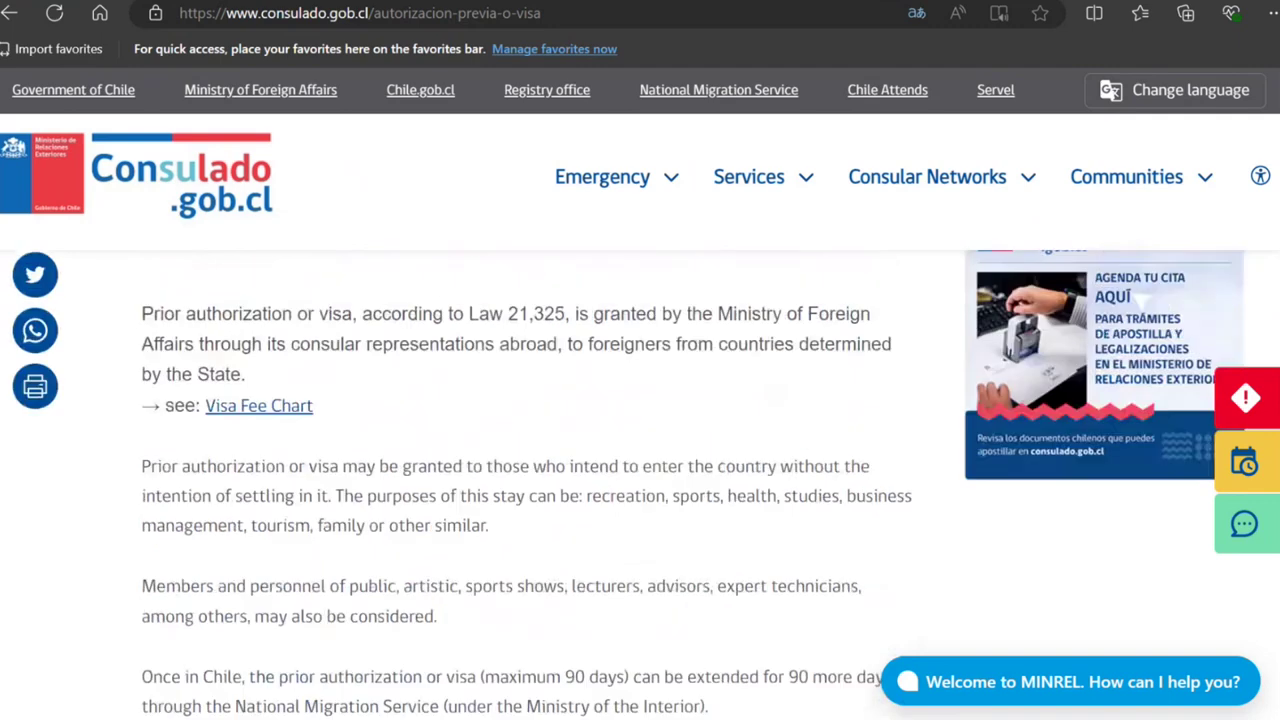
scroll(640, 480, down, 1)
scroll(640, 480, down, 3)
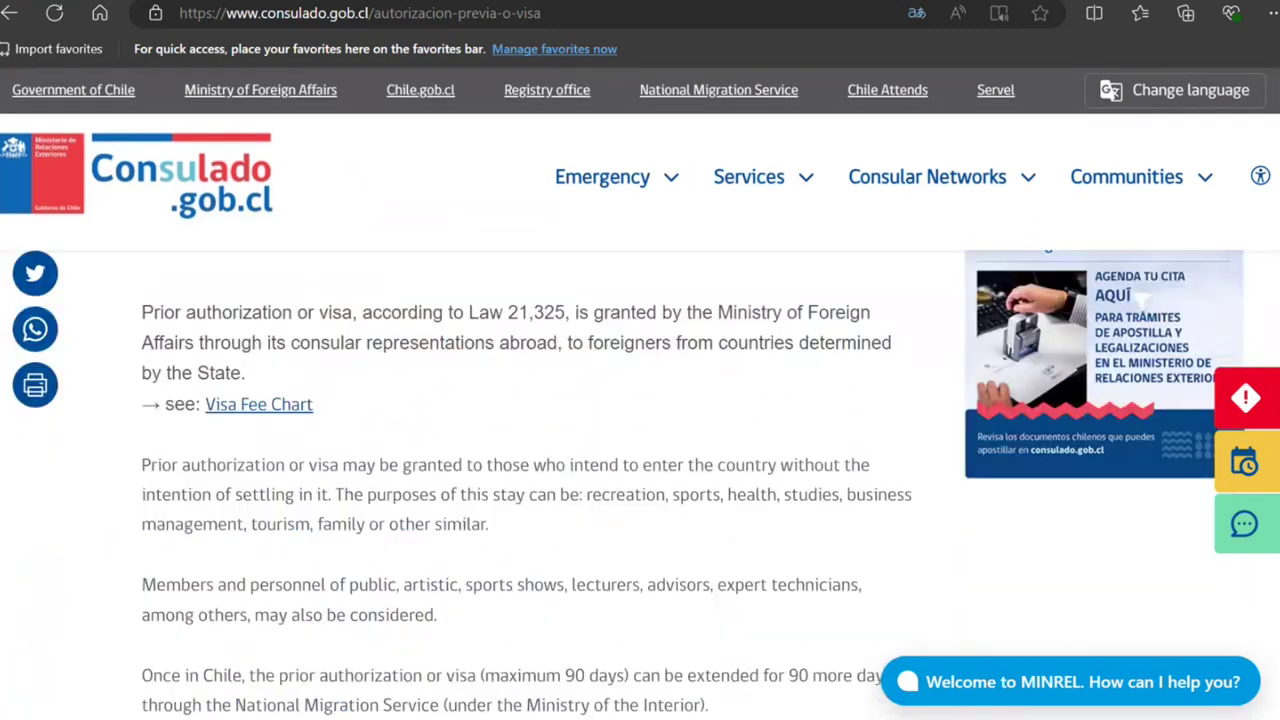
click(285, 413)
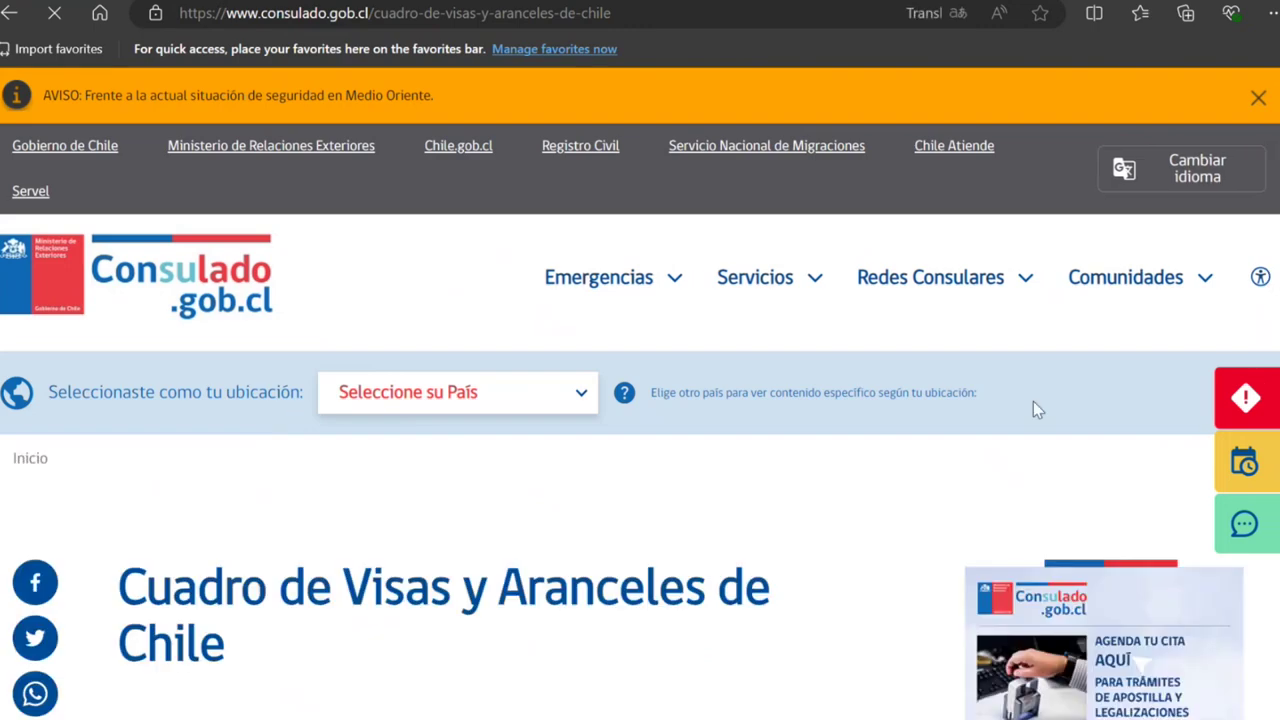
scroll(1275, 200, down, 5)
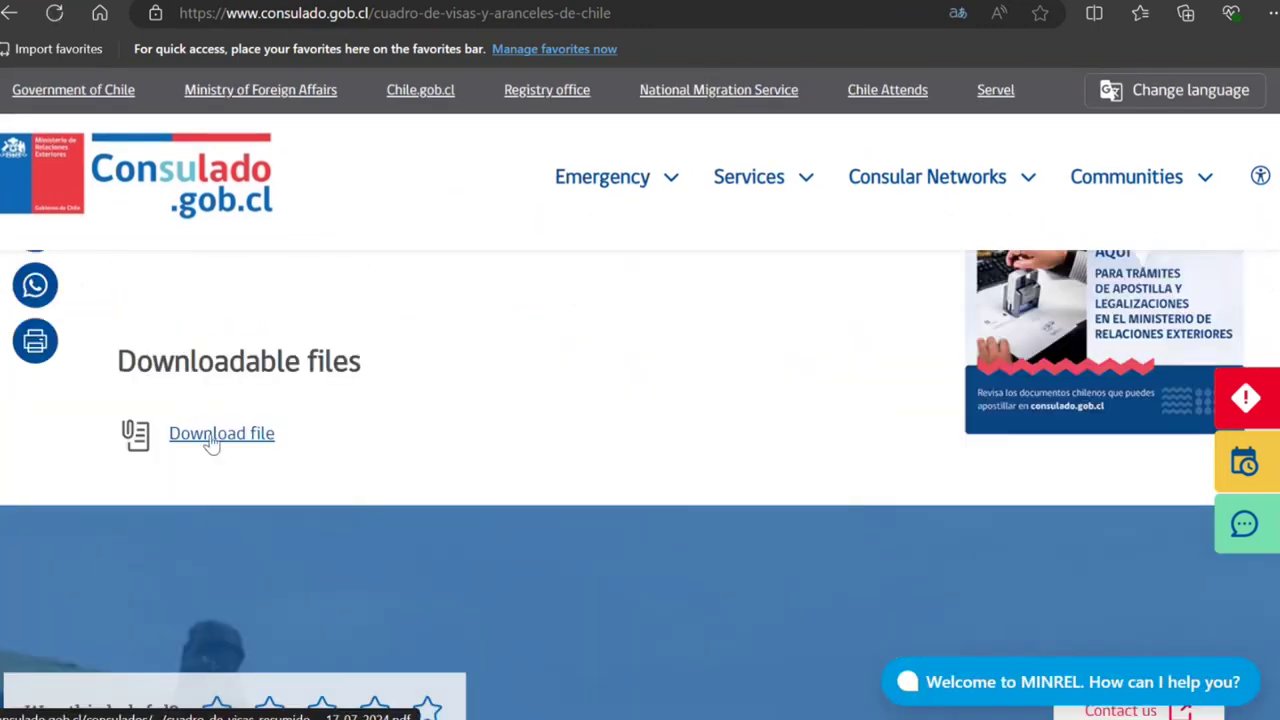
click(212, 436)
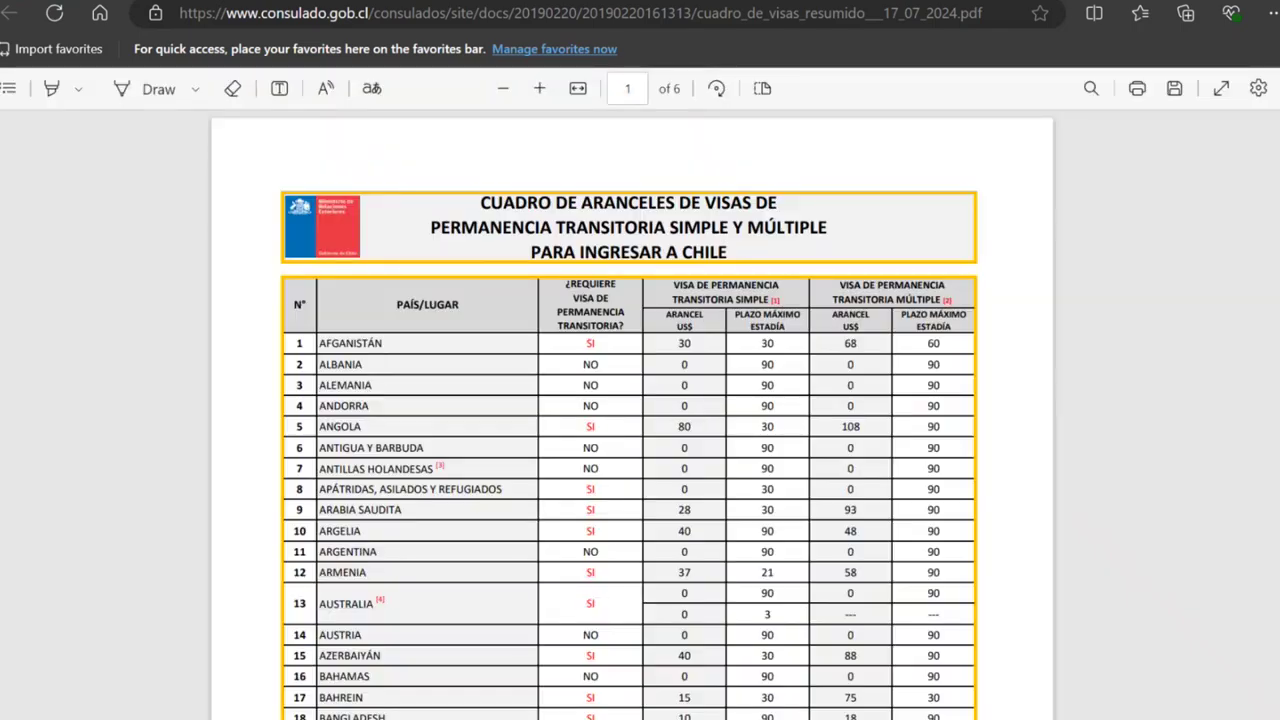
Step: Review the PDF fee table pages including India's row, then close it
scroll(632, 415, down, 10)
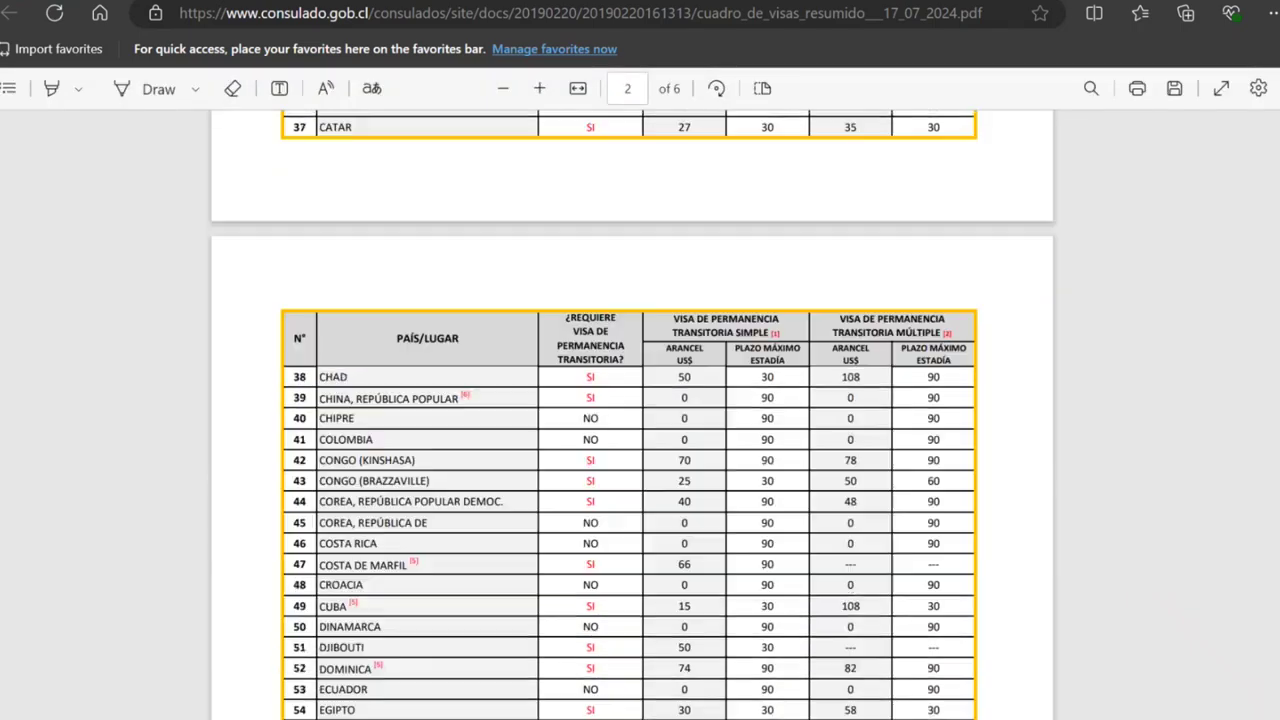
scroll(632, 415, down, 10)
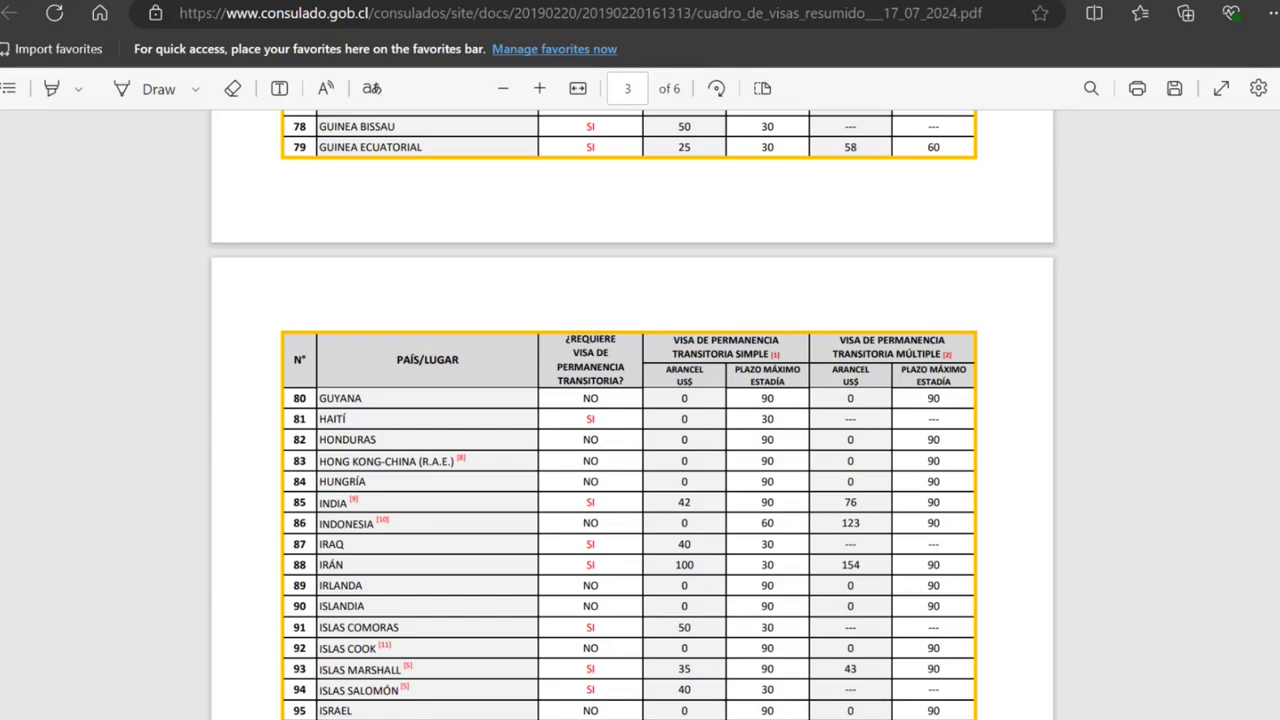
scroll(1265, 322, up, 15)
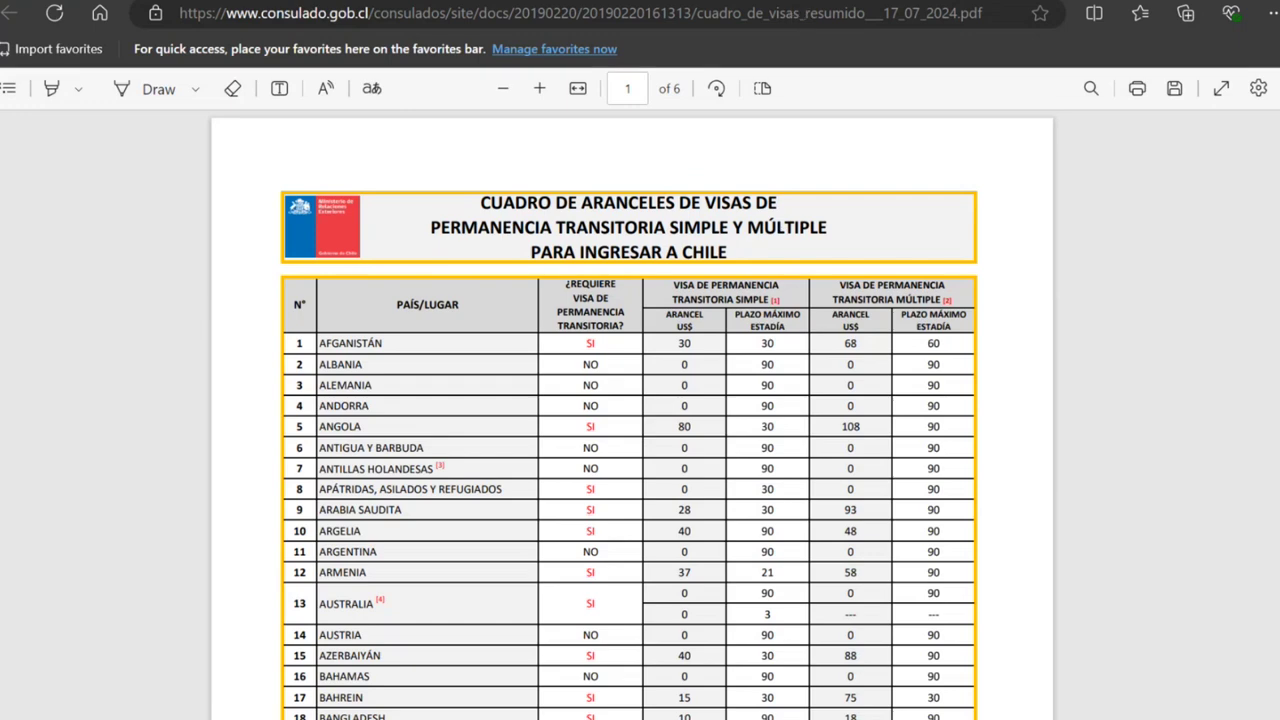
key(ctrl+w)
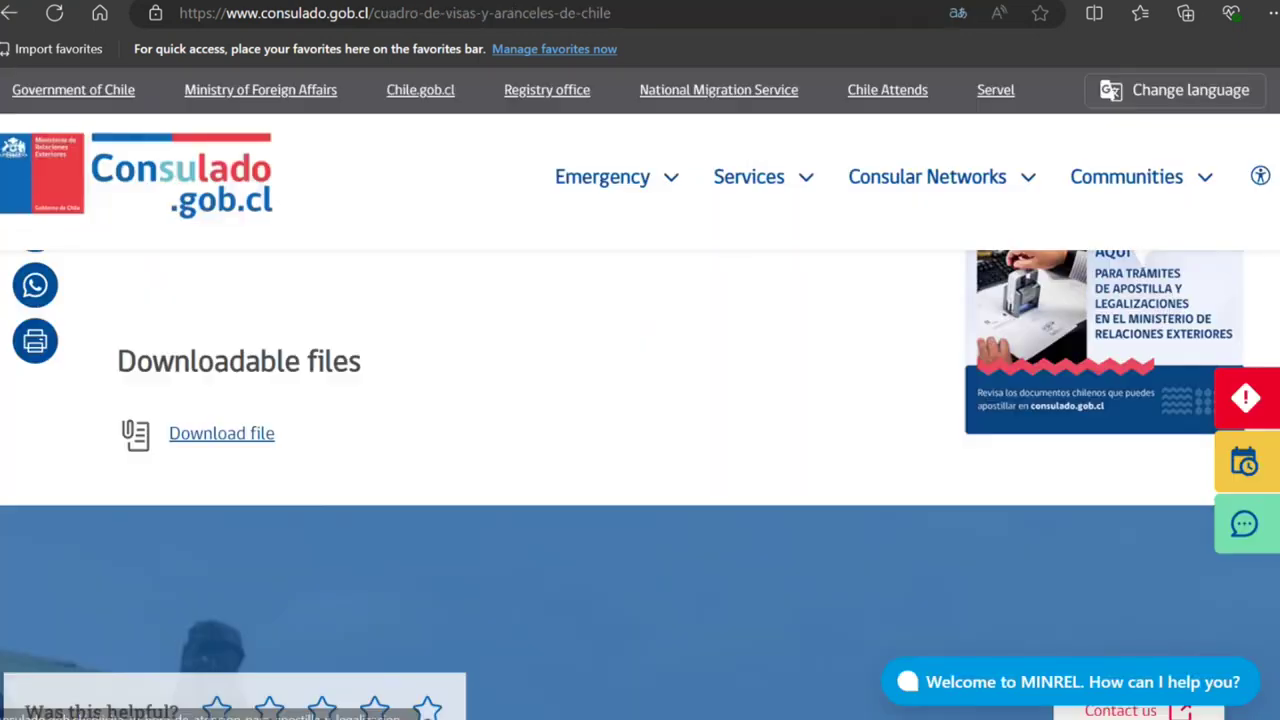
Step: Go back via the Prior authorization page to the visa information page's SAC link
click(11, 14)
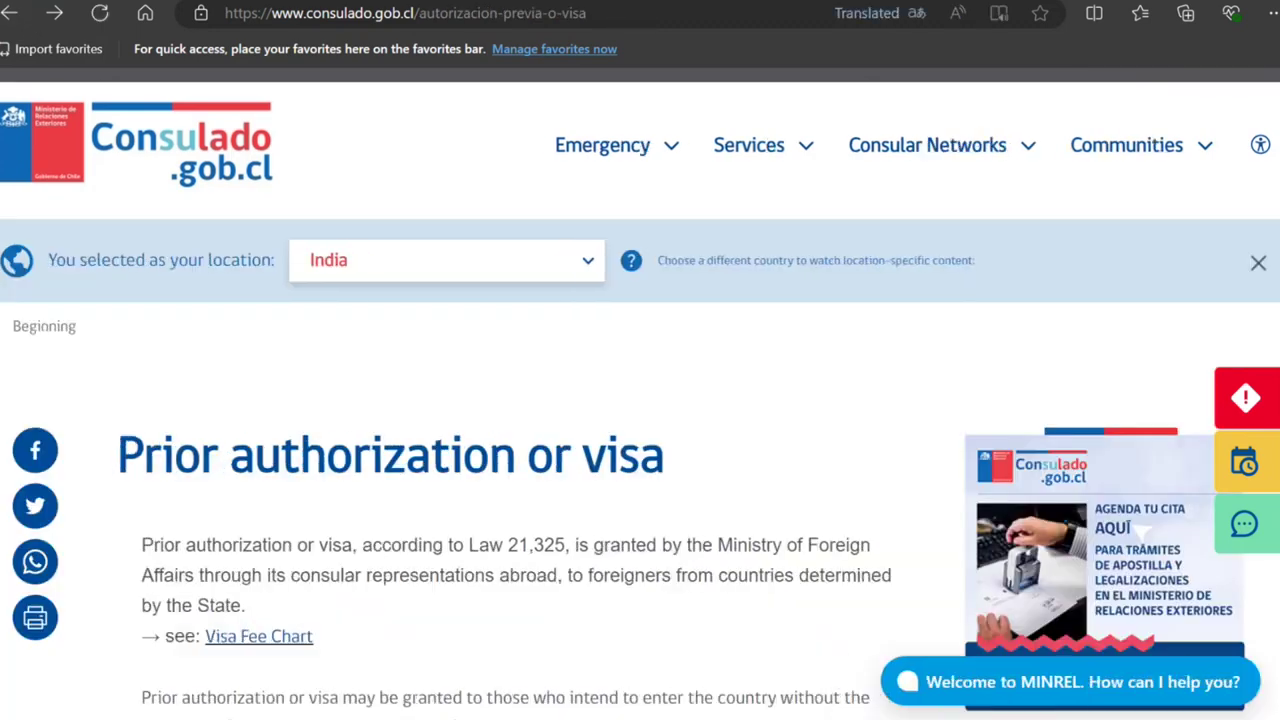
scroll(640, 450, down, 10)
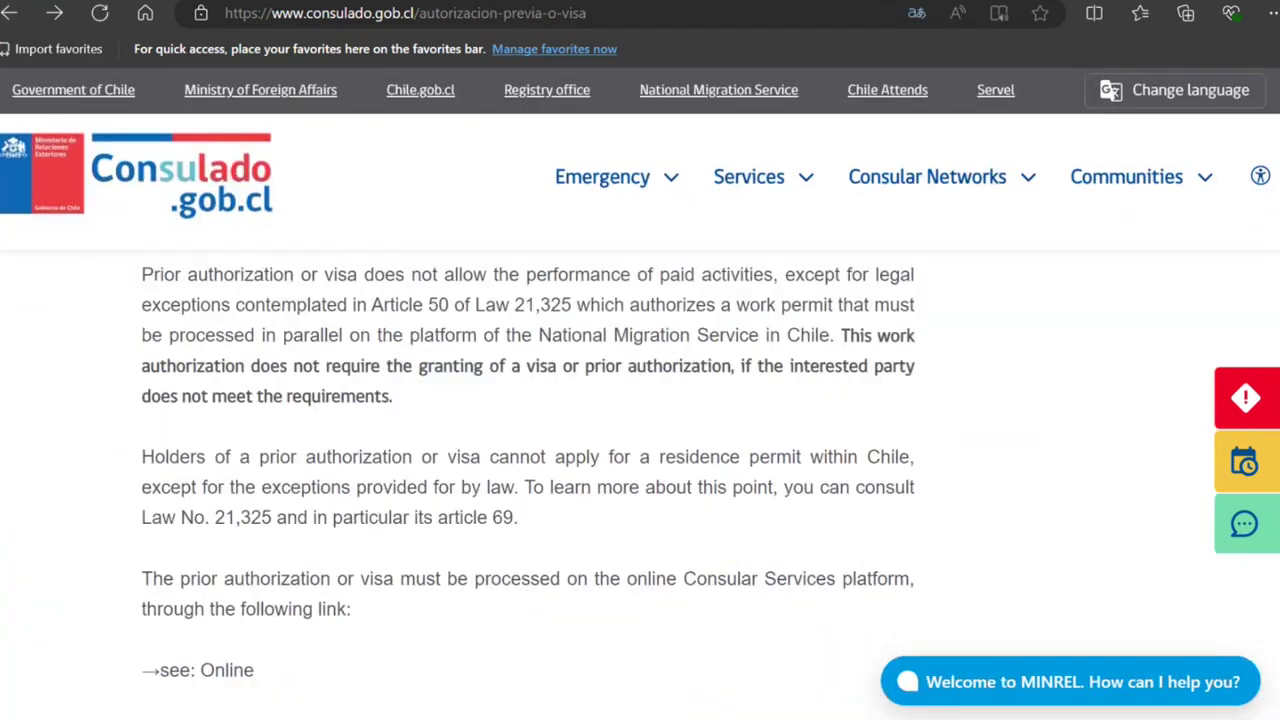
scroll(528, 470, down, 3)
scroll(640, 450, up, 12)
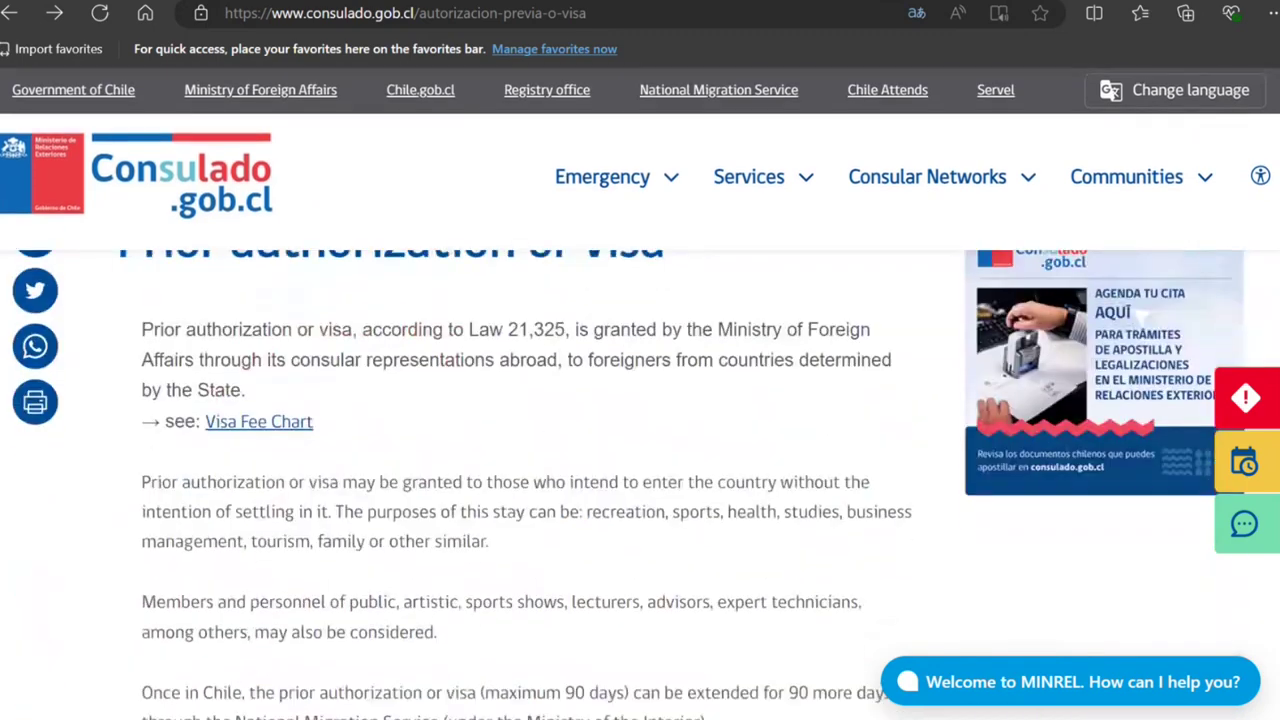
scroll(640, 480, down, 3)
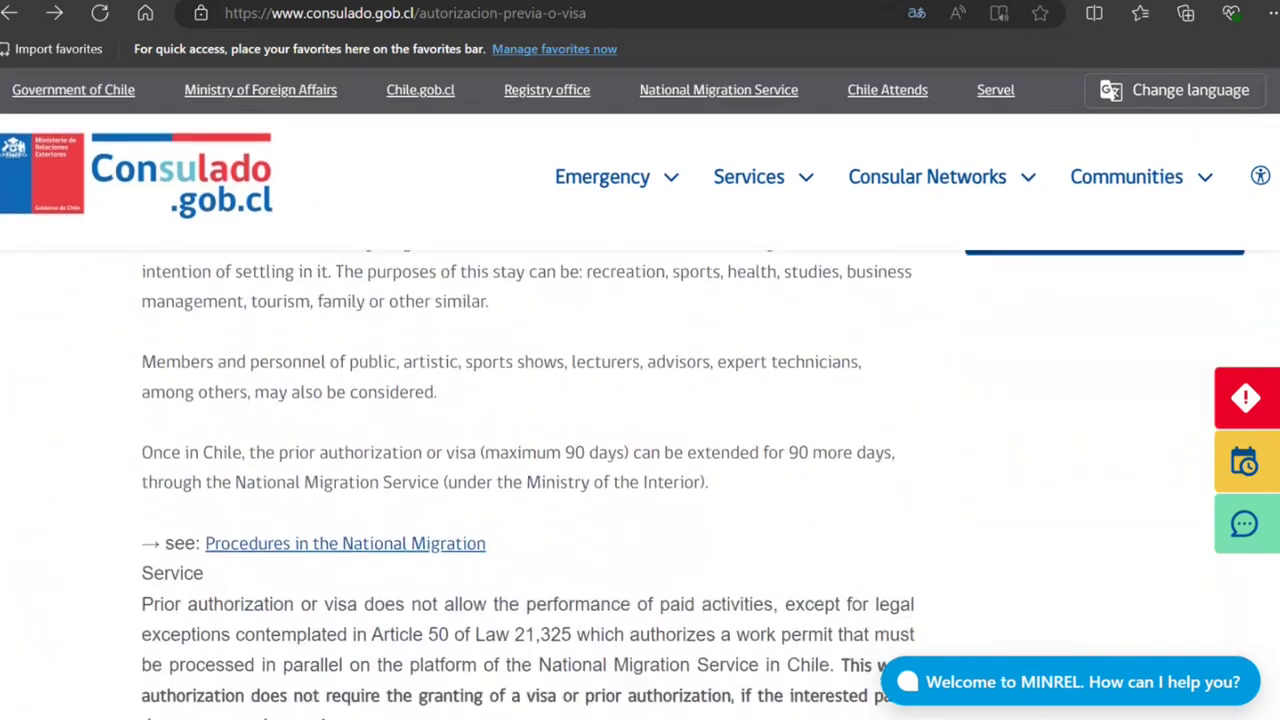
scroll(640, 480, down, 3)
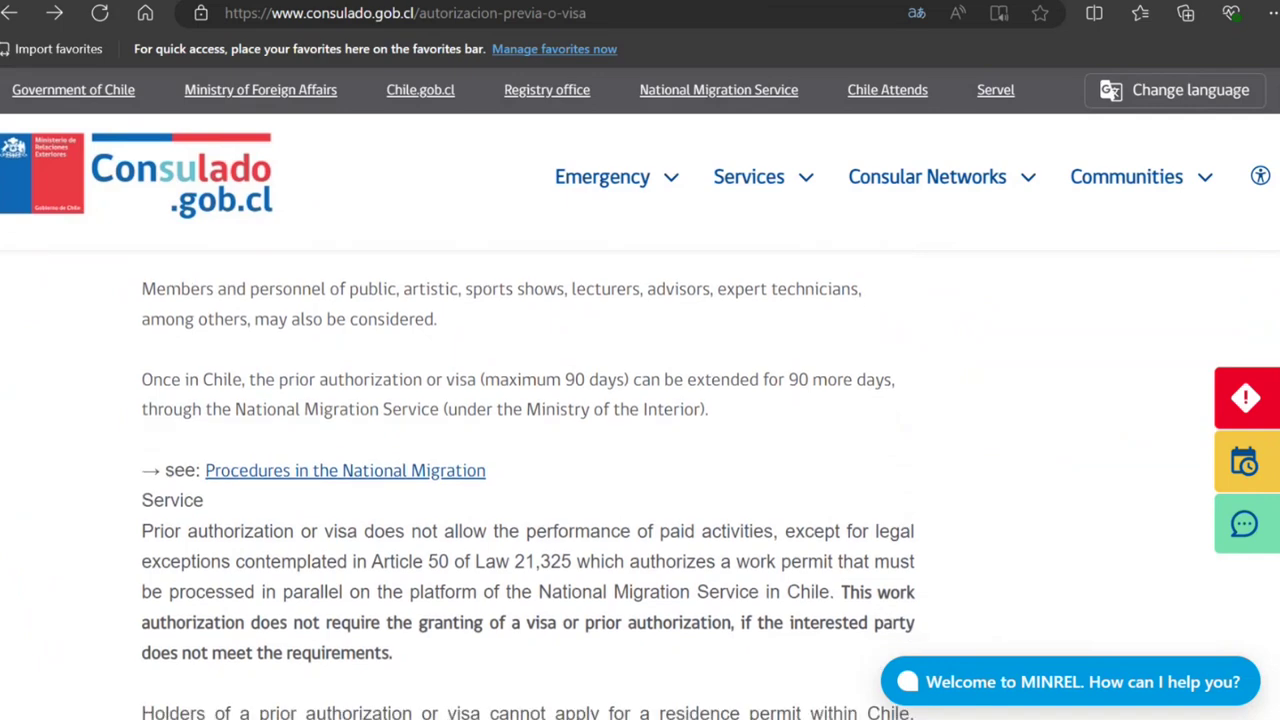
scroll(640, 480, down, 3)
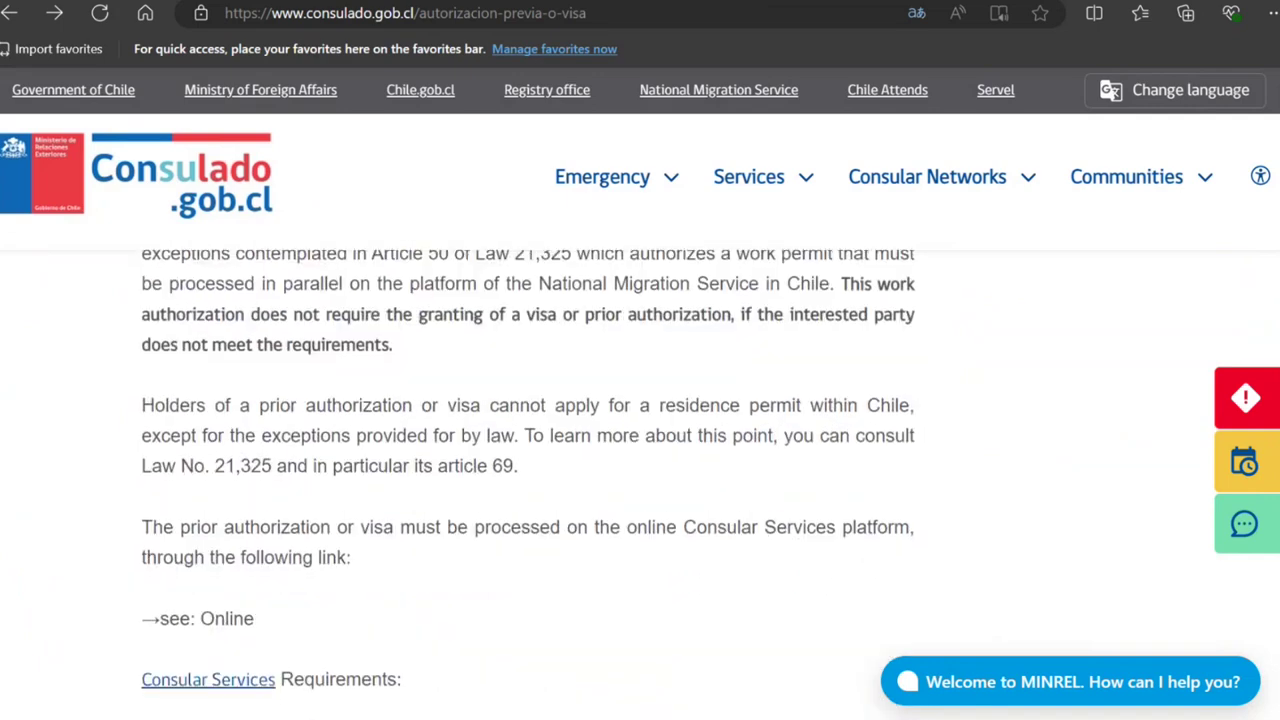
scroll(640, 480, down, 12)
scroll(640, 480, down, 4)
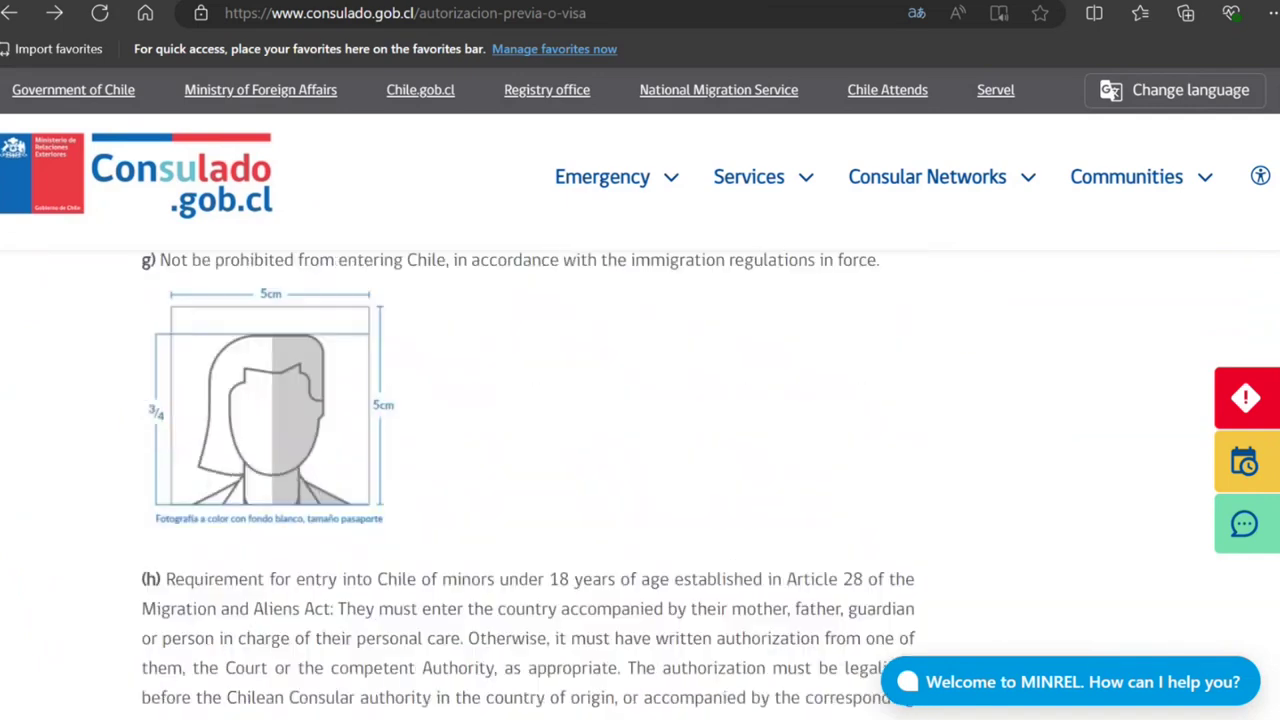
scroll(640, 480, down, 4)
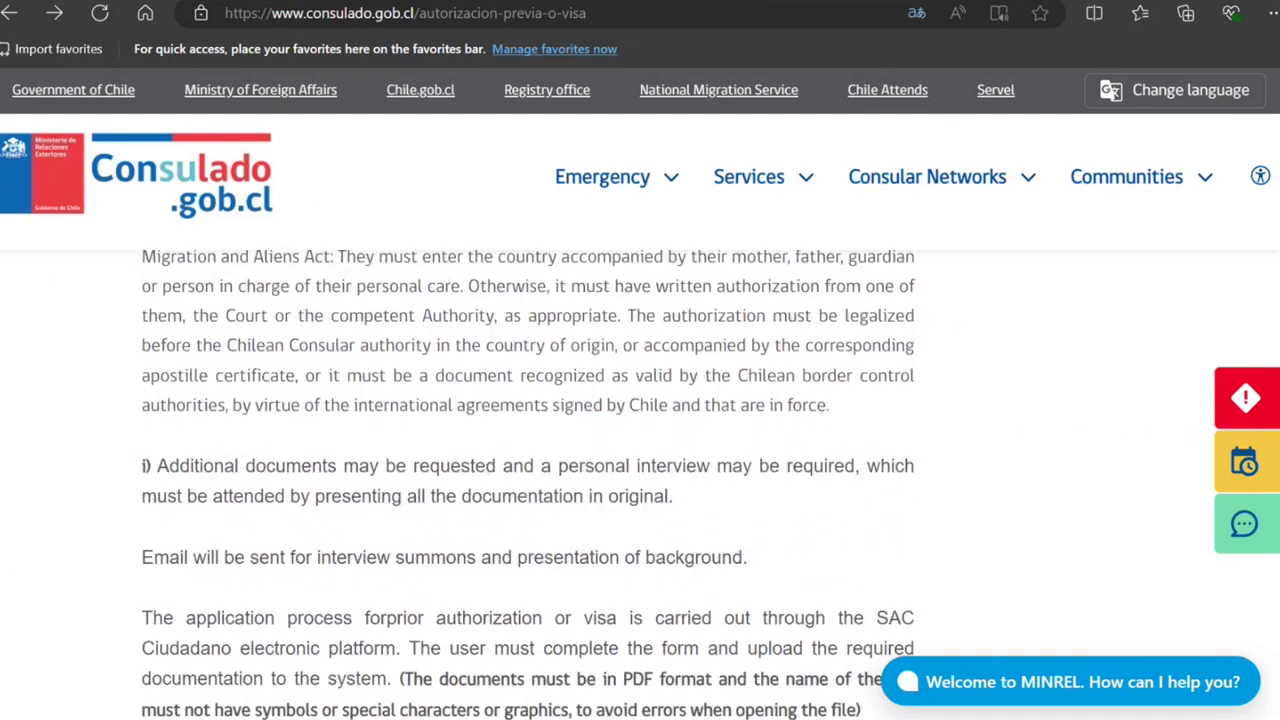
scroll(640, 480, down, 5)
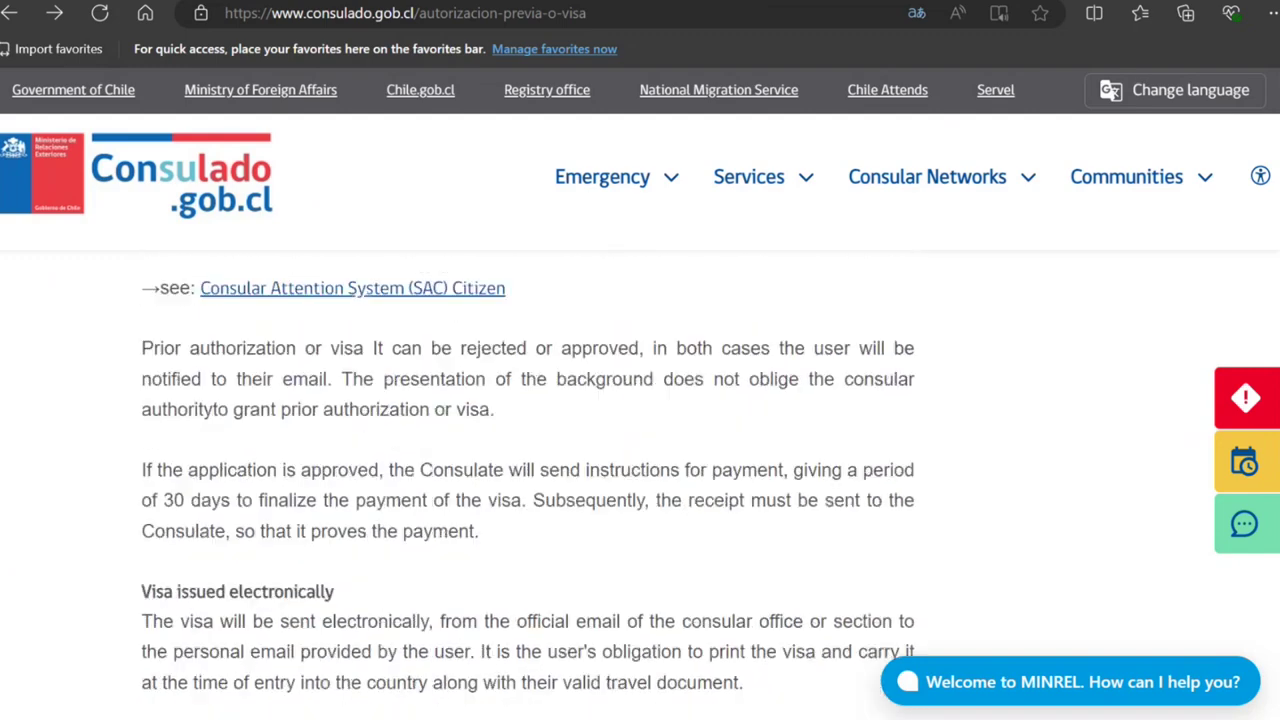
scroll(640, 480, down, 1)
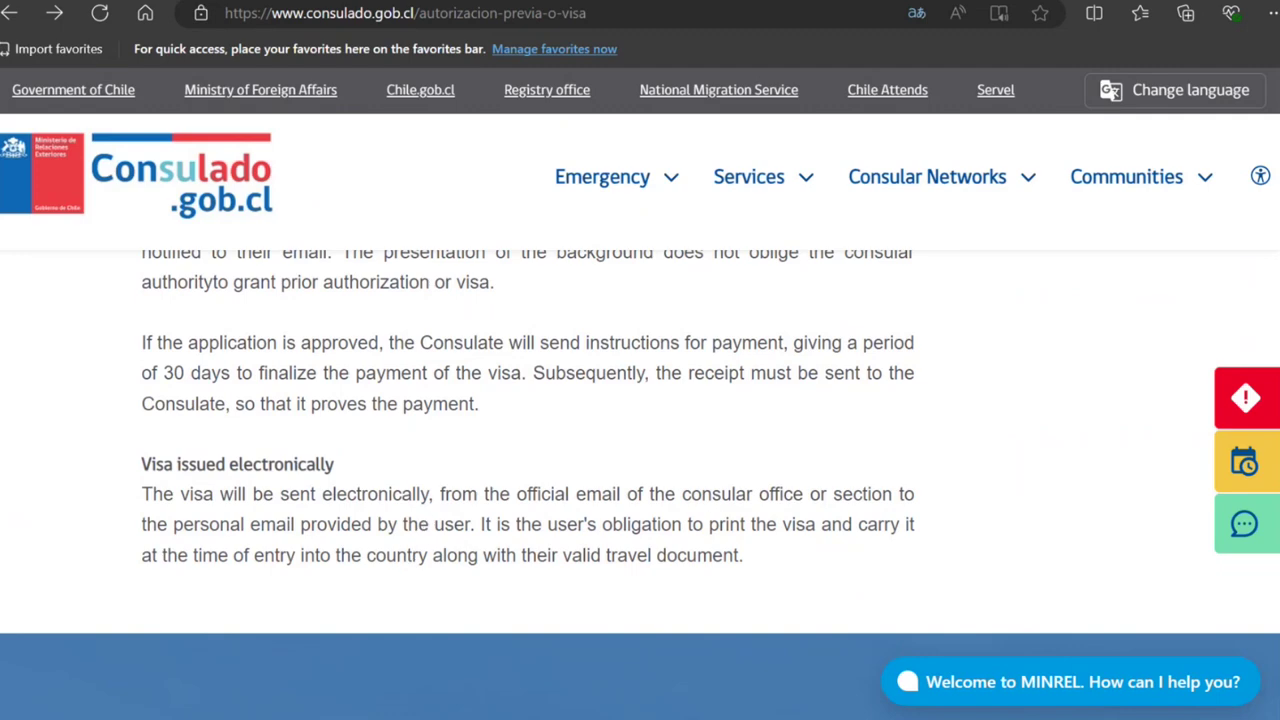
scroll(1211, 151, up, 15)
scroll(1214, 171, down, 3)
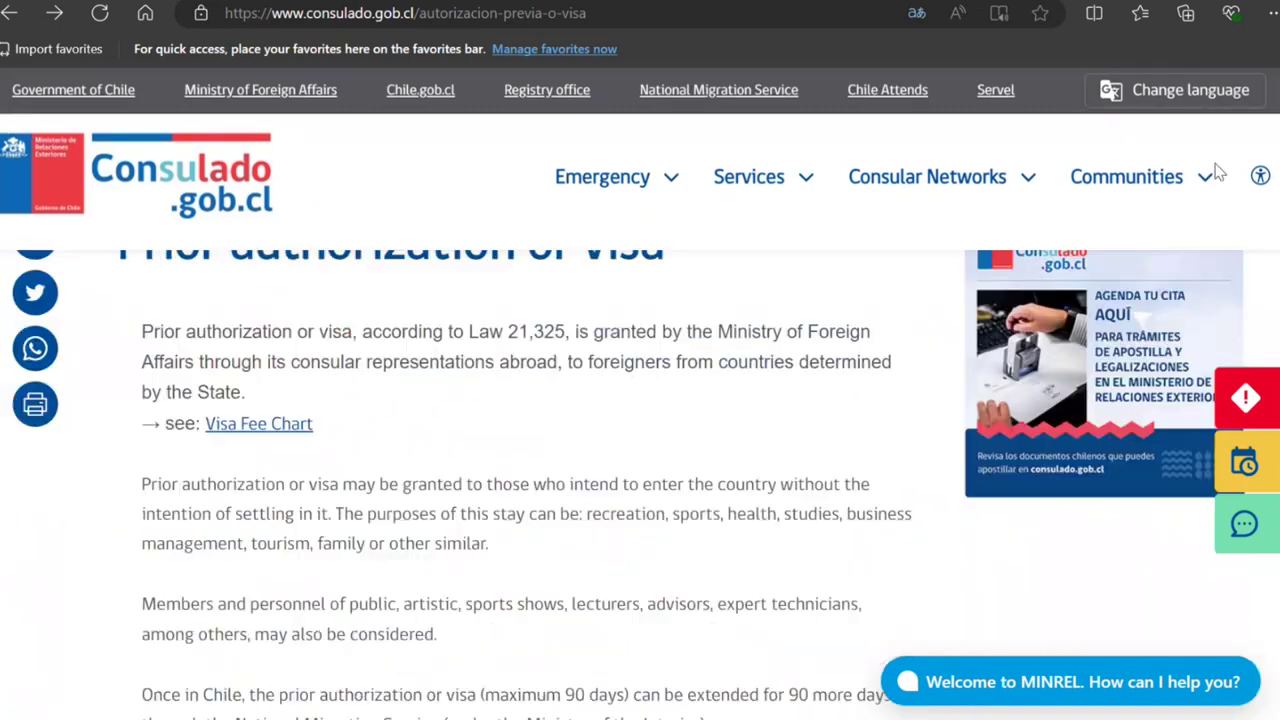
scroll(1220, 190, down, 3)
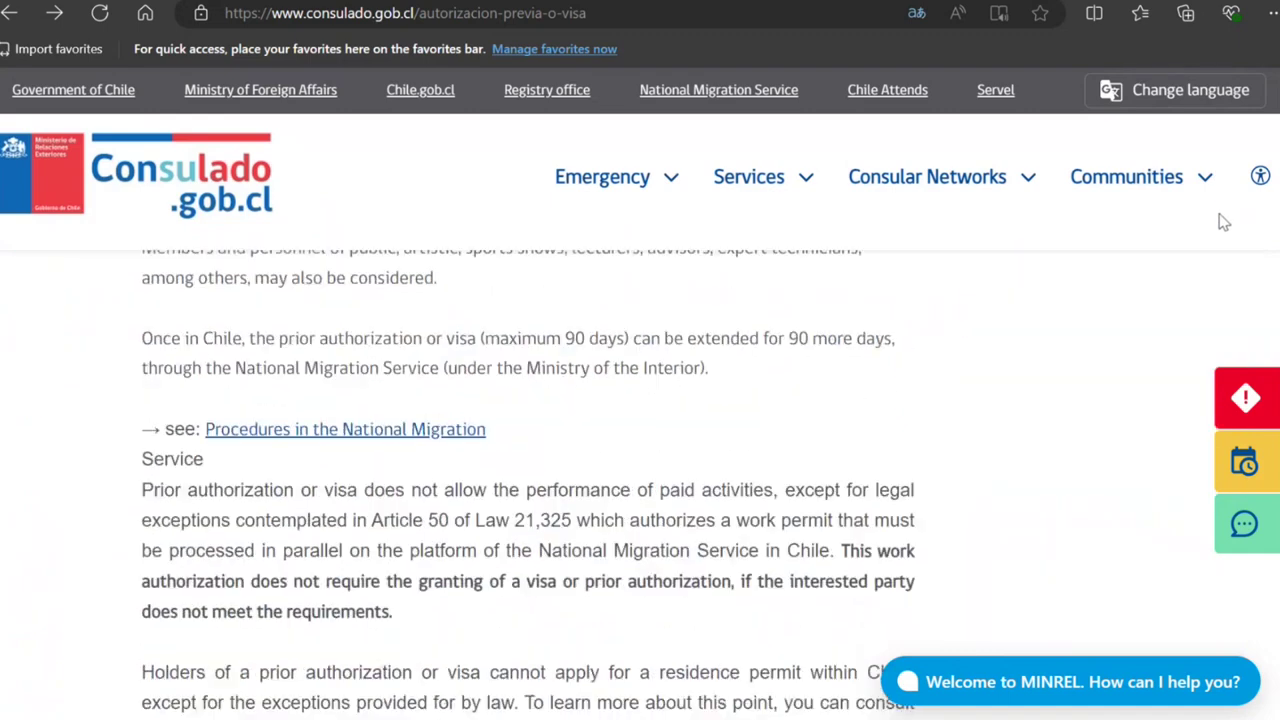
scroll(1100, 235, down, 1)
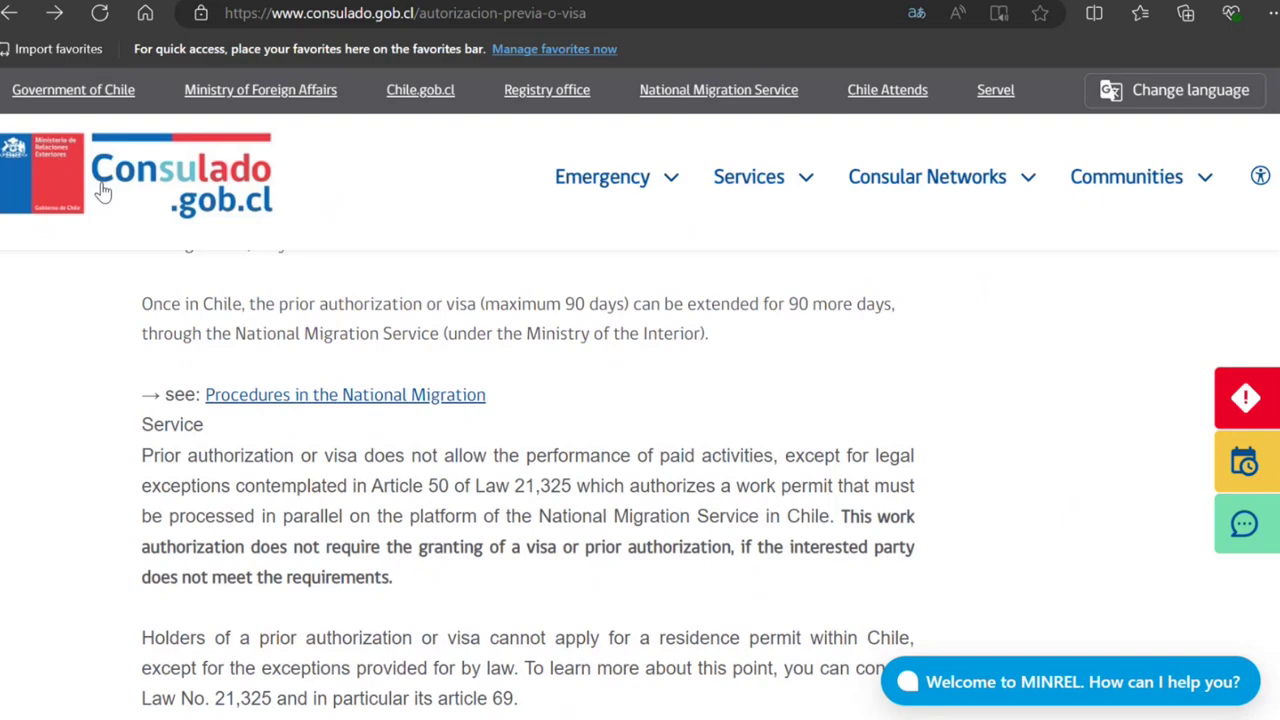
click(9, 13)
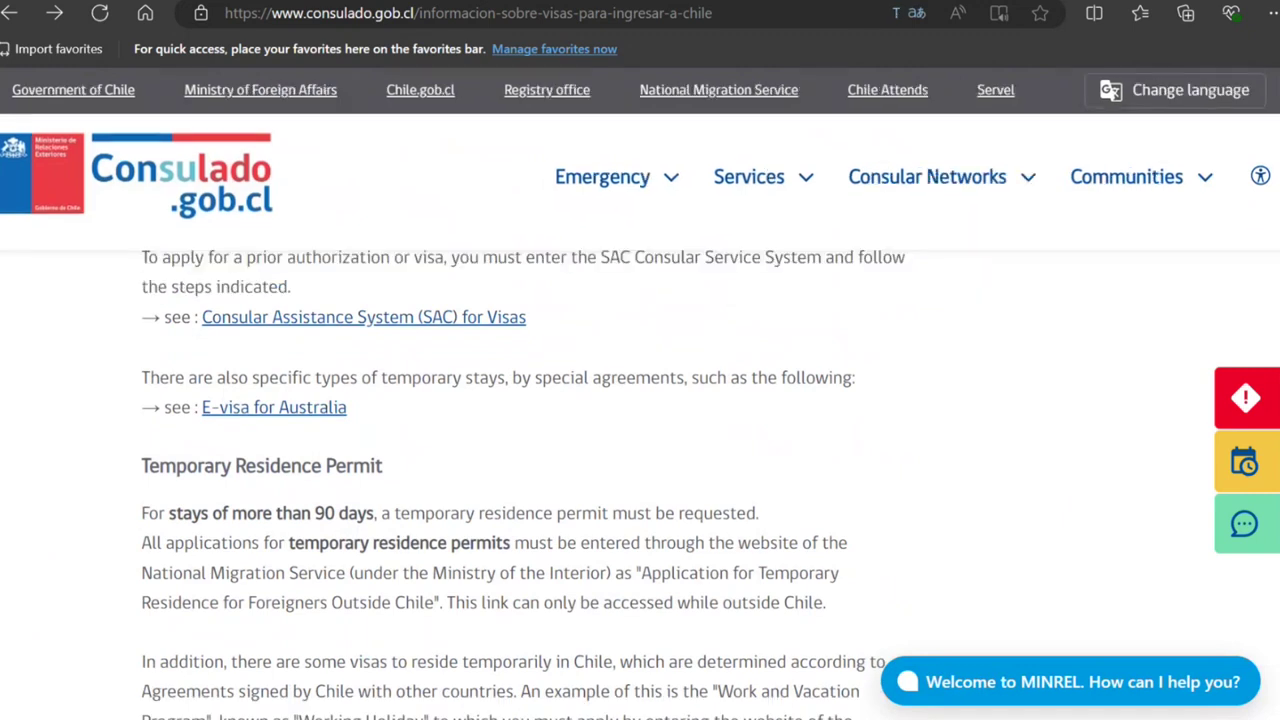
scroll(800, 466, up, 2)
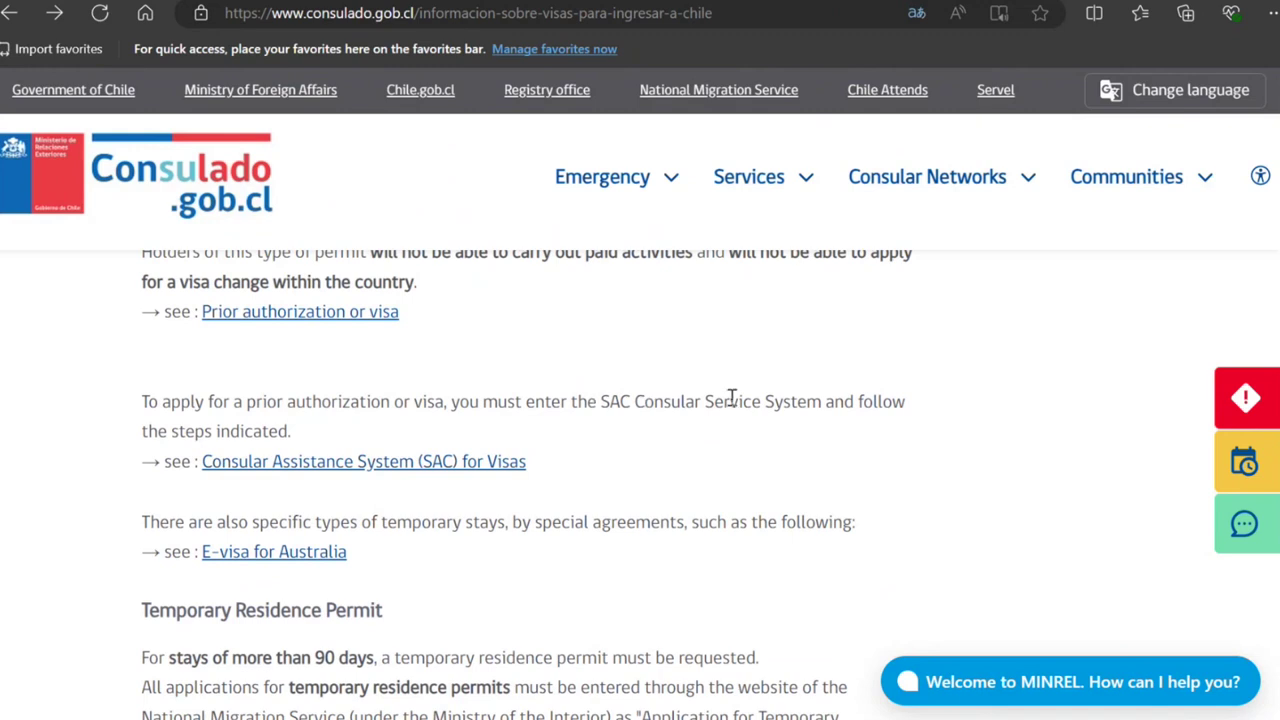
click(368, 472)
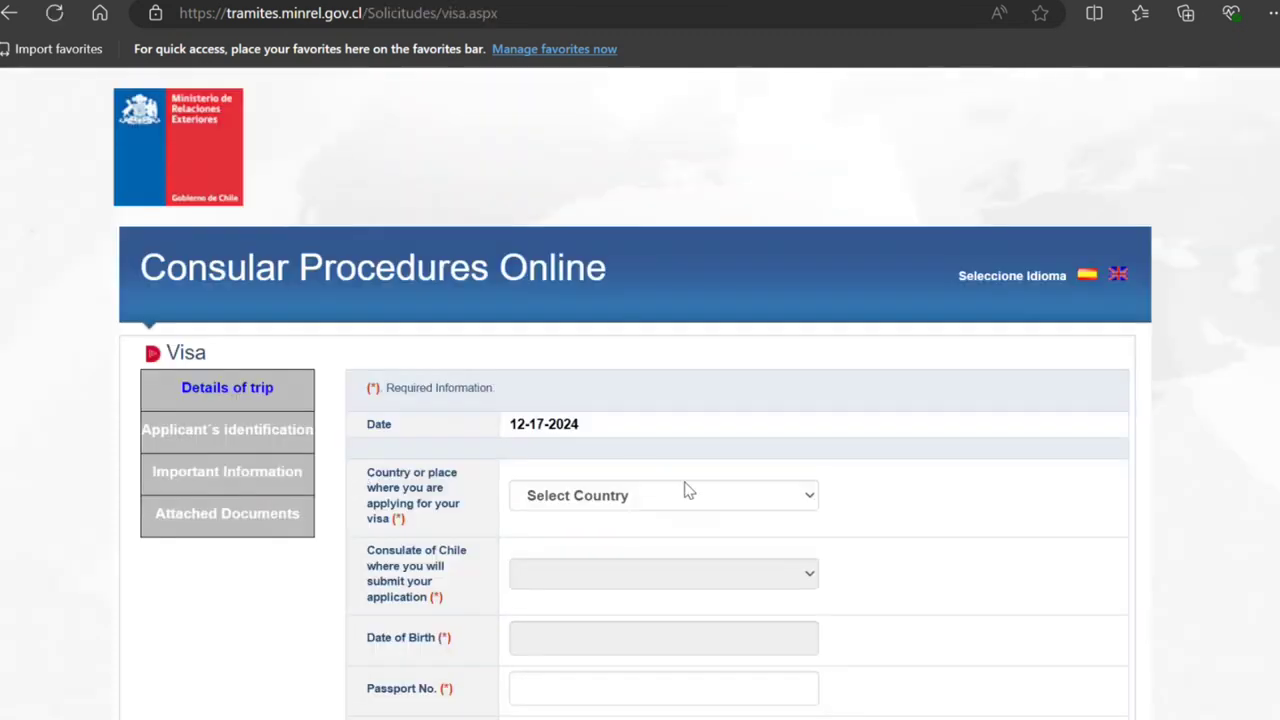
click(594, 503)
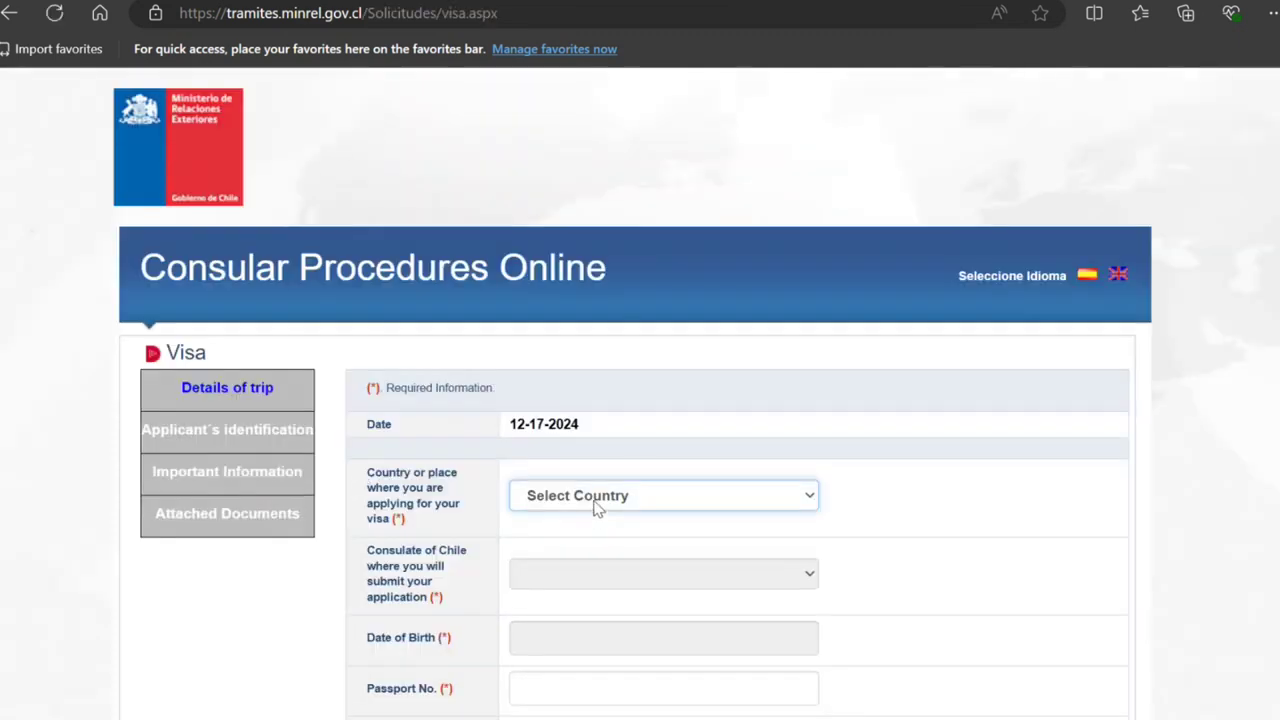
text(india)
click(585, 536)
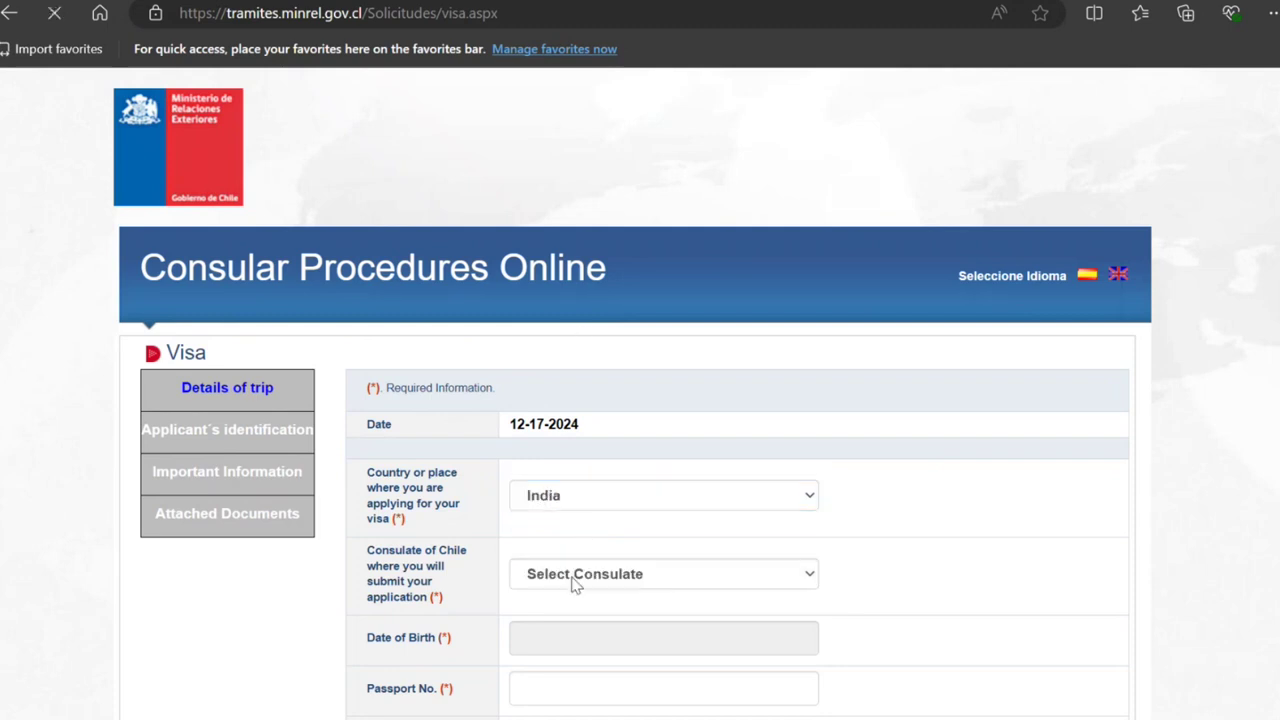
click(594, 572)
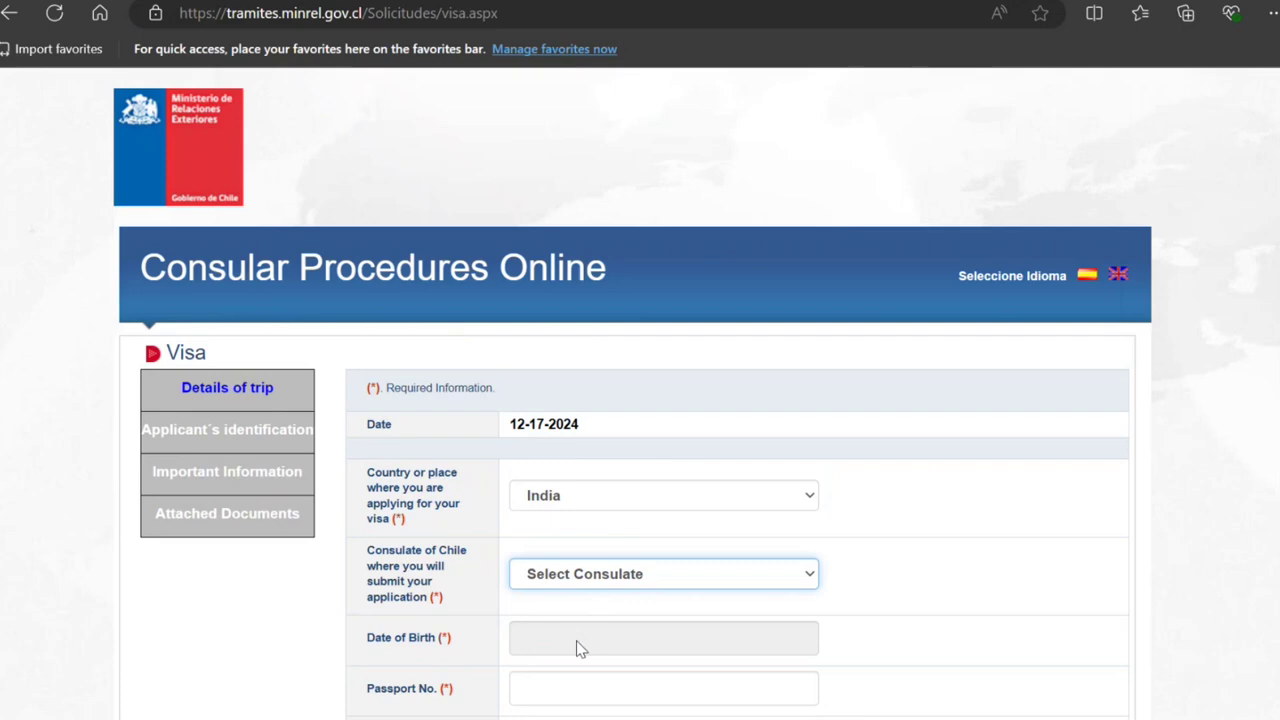
key(Down)
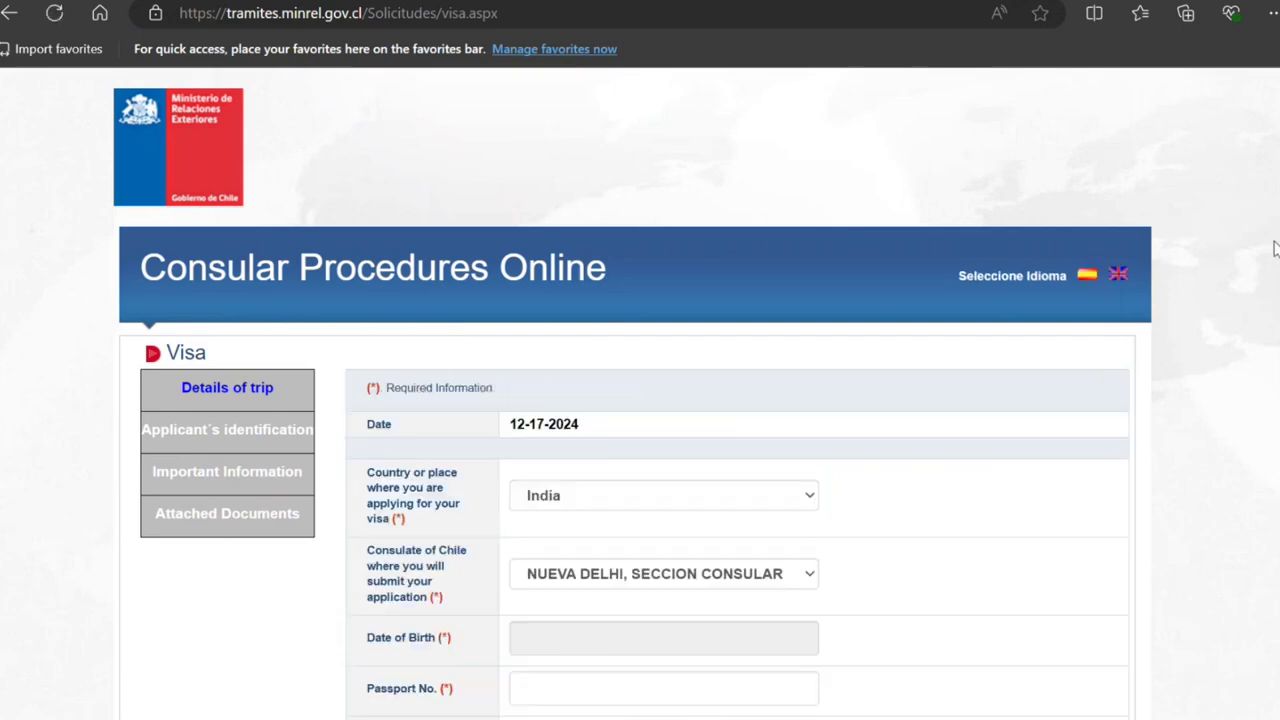
scroll(1275, 248, down, 3)
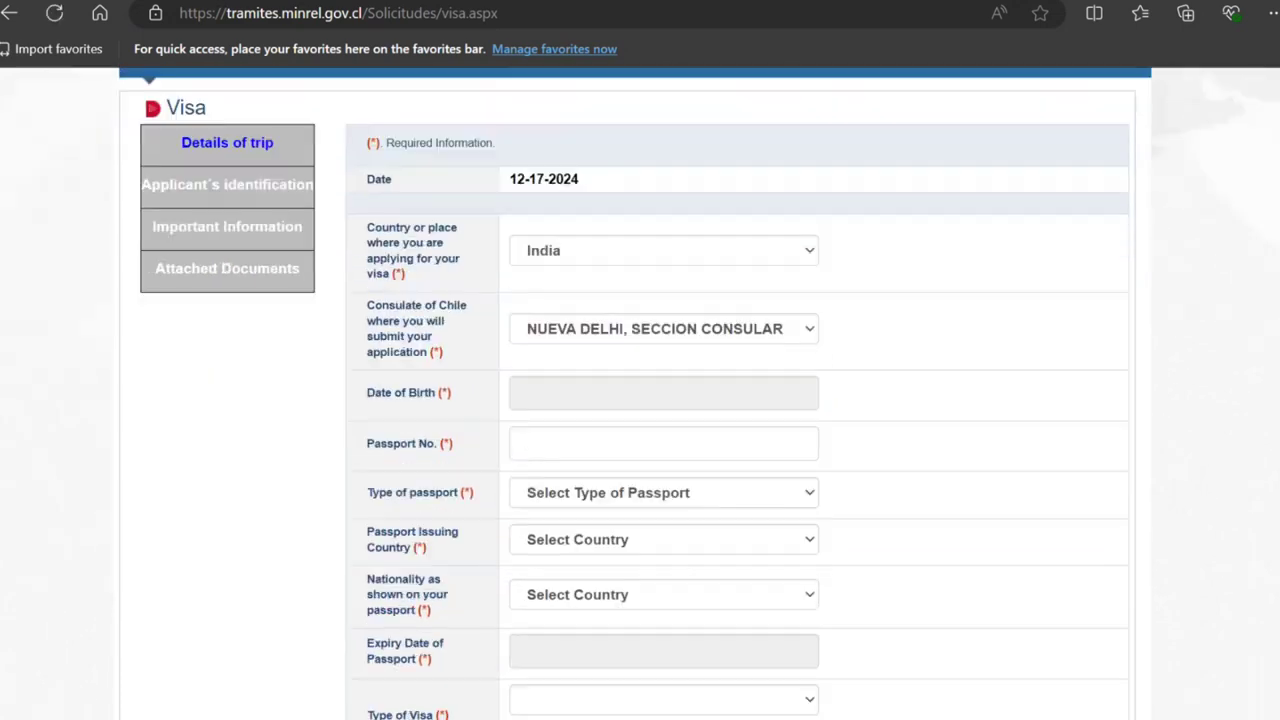
click(646, 392)
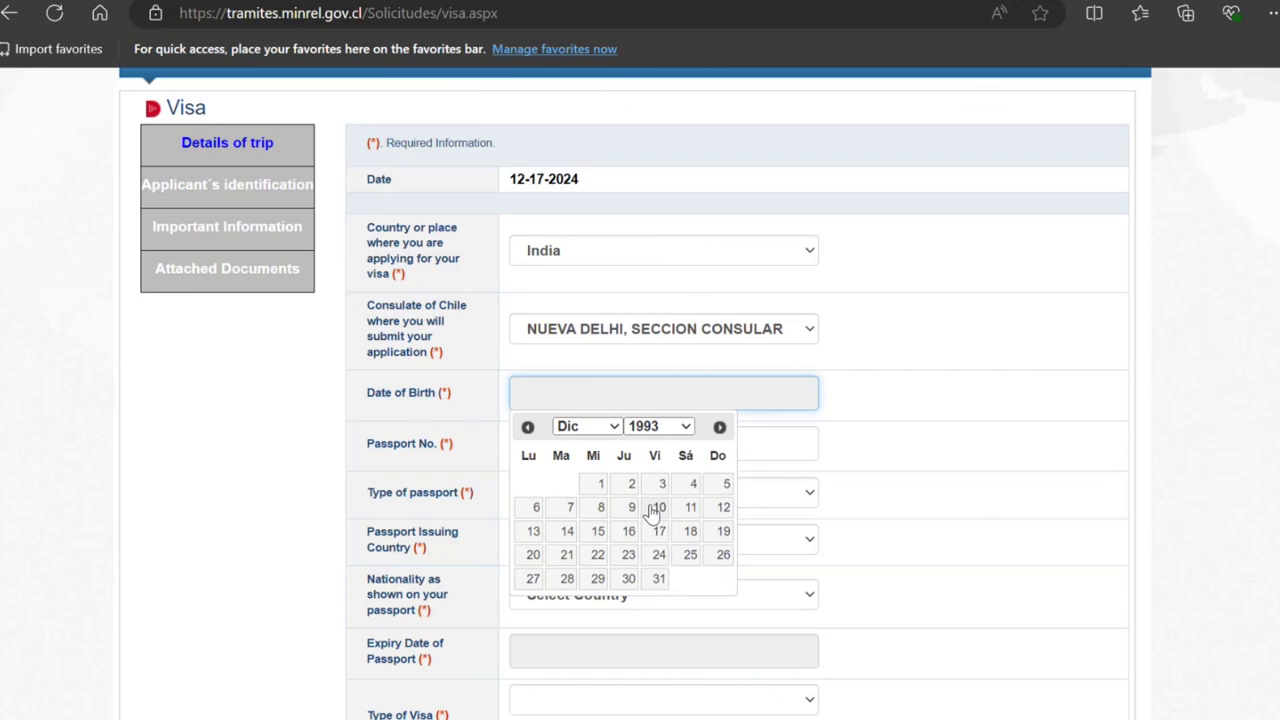
click(656, 507)
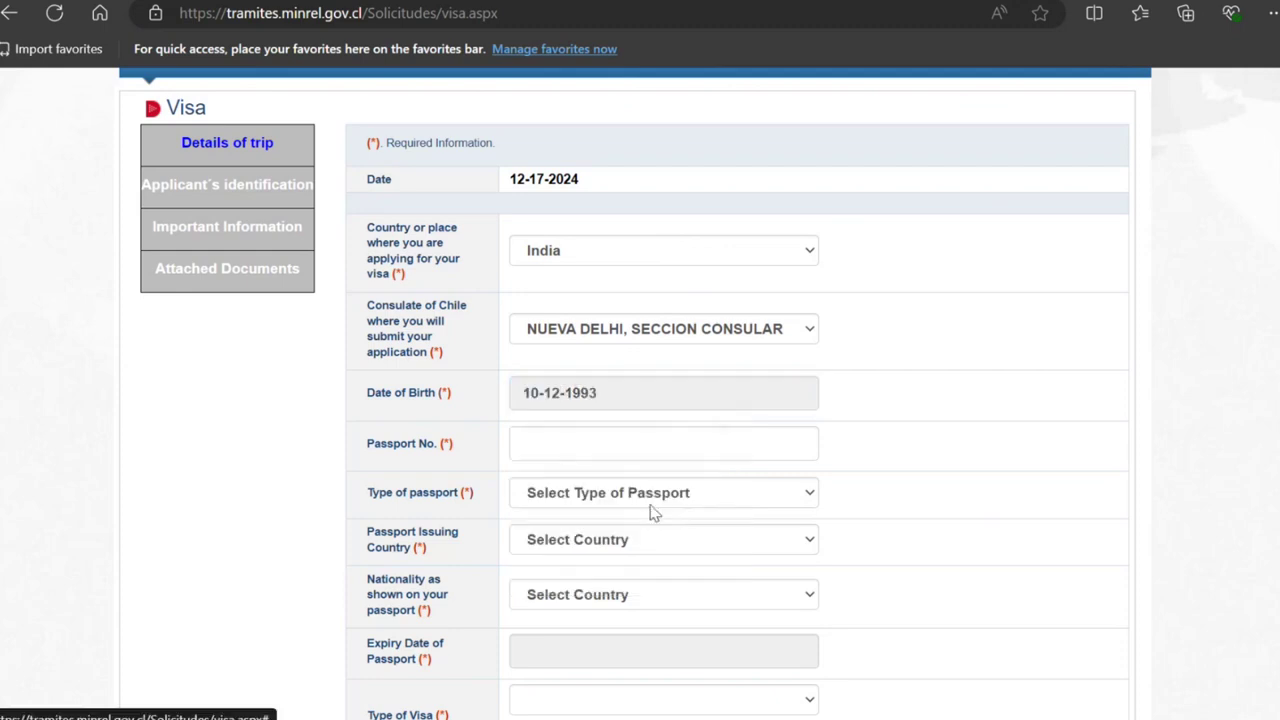
Step: Enter the passport number, Ordinary / Regular type, and India as issuer and nationality
click(600, 443)
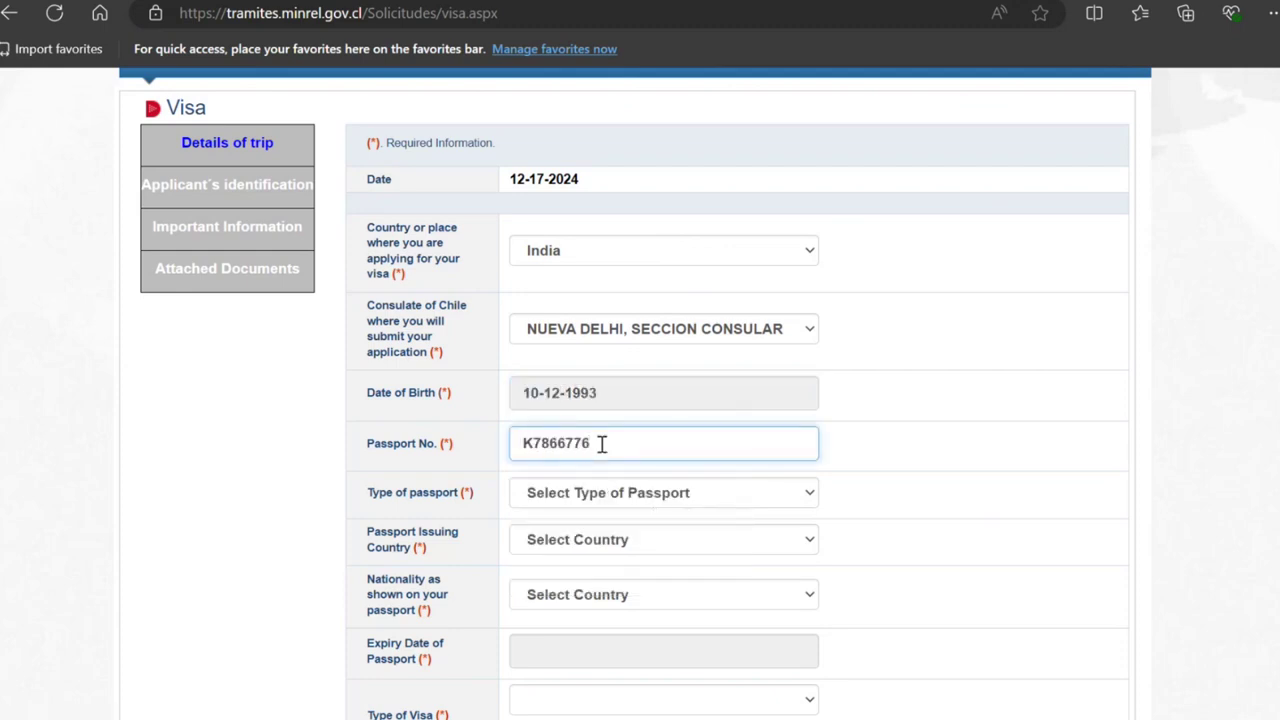
text(66666)
key(Tab)
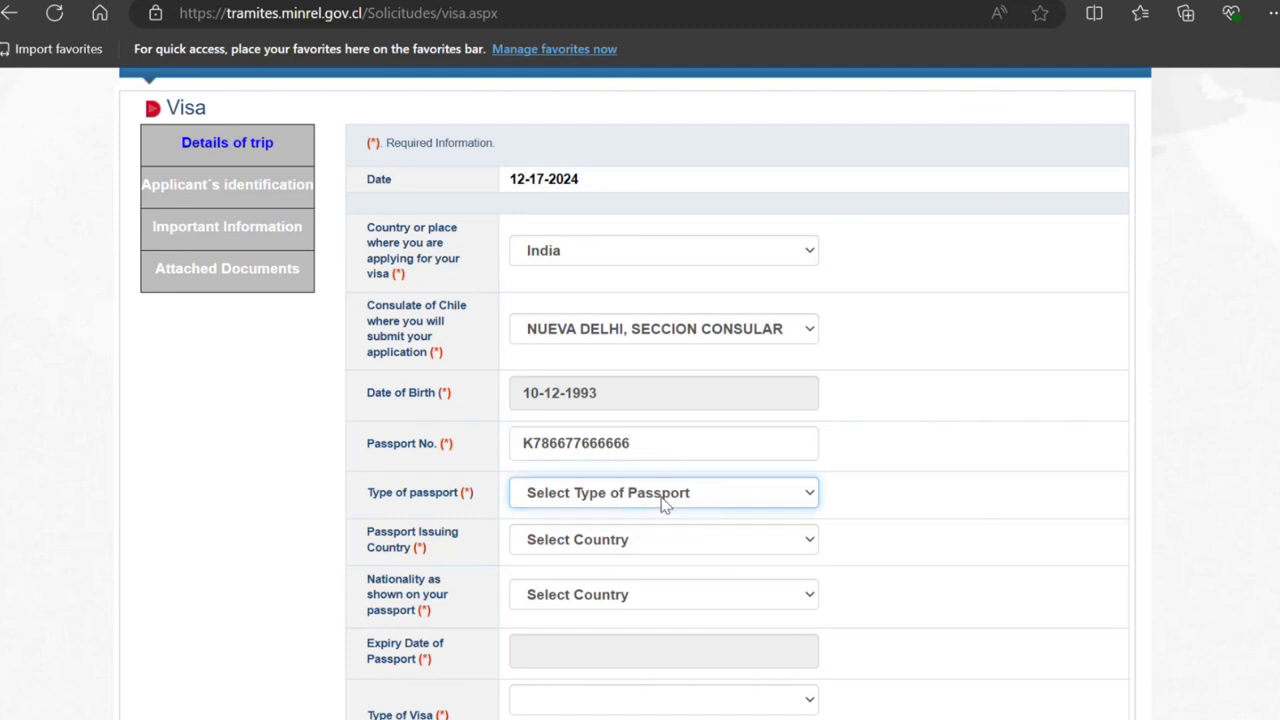
key(Down)
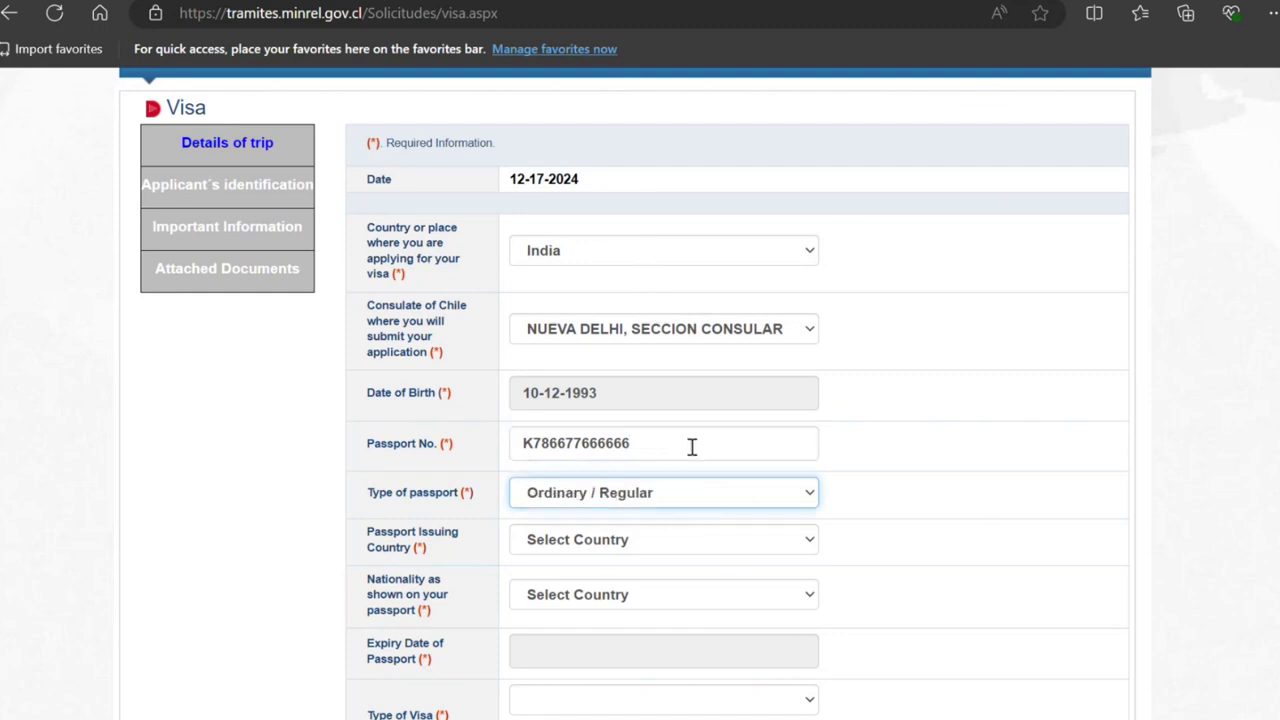
key(Tab)
text(India)
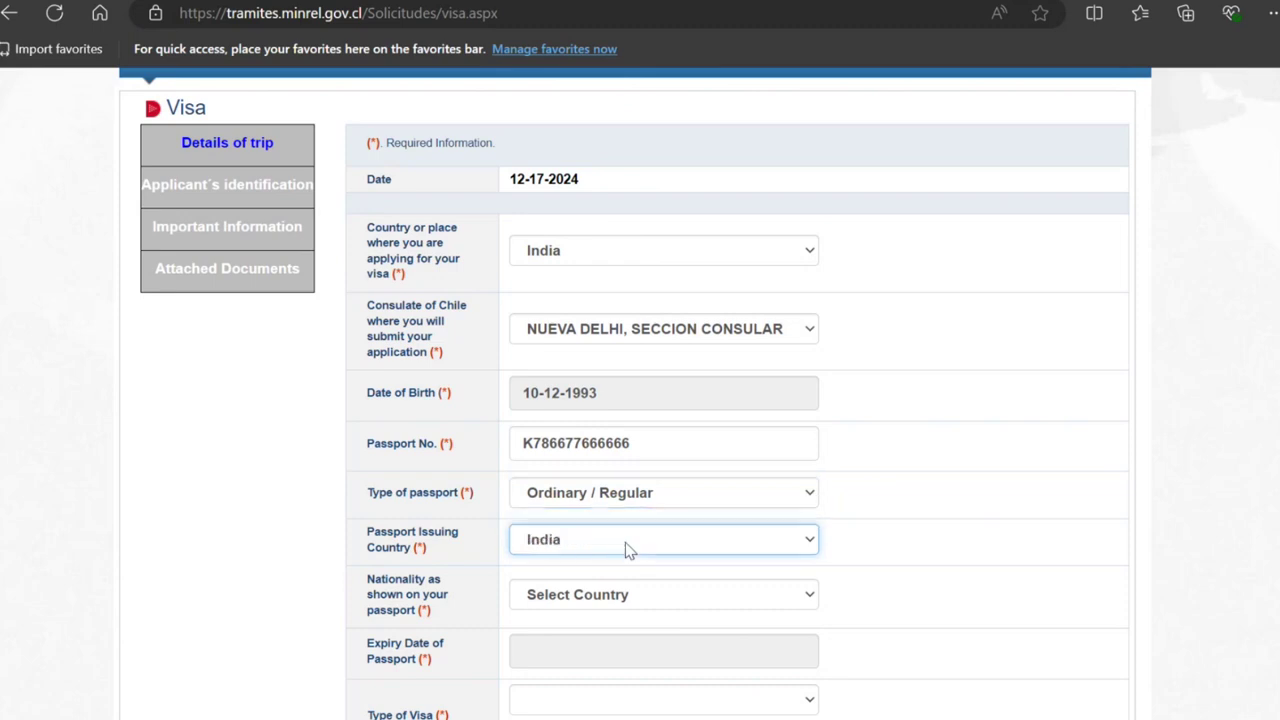
key(Tab)
text(India)
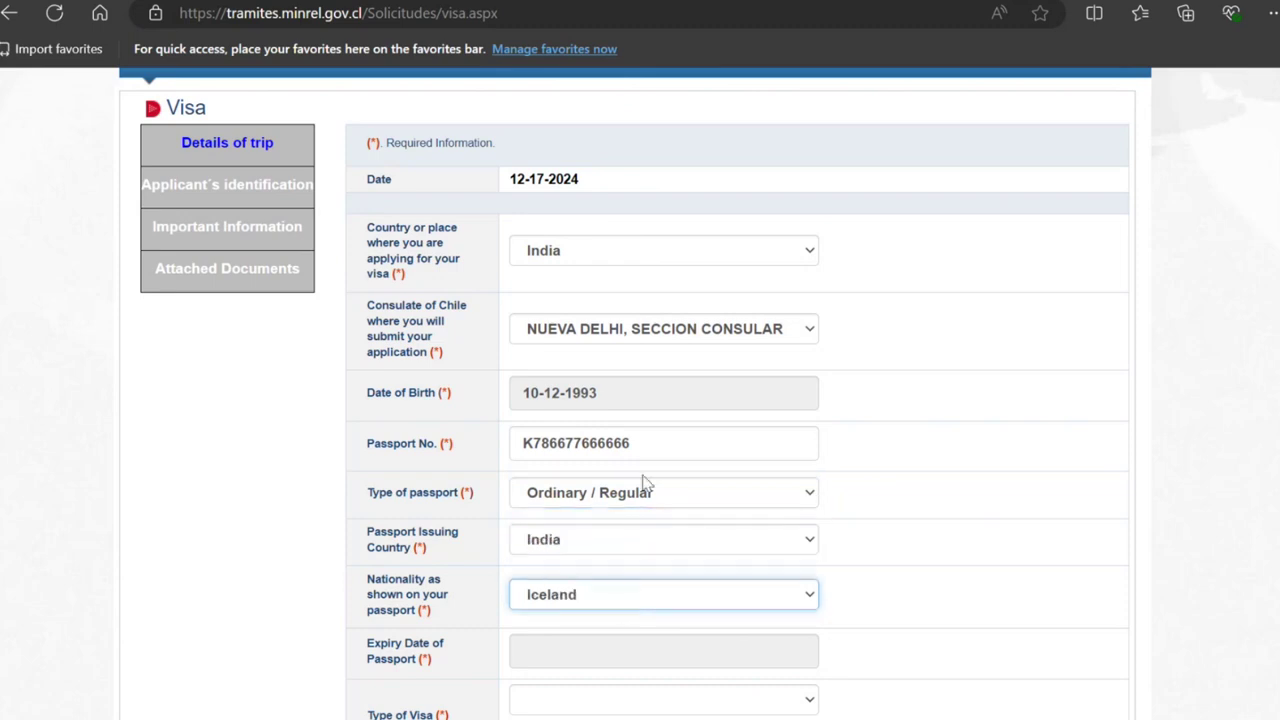
key(Tab)
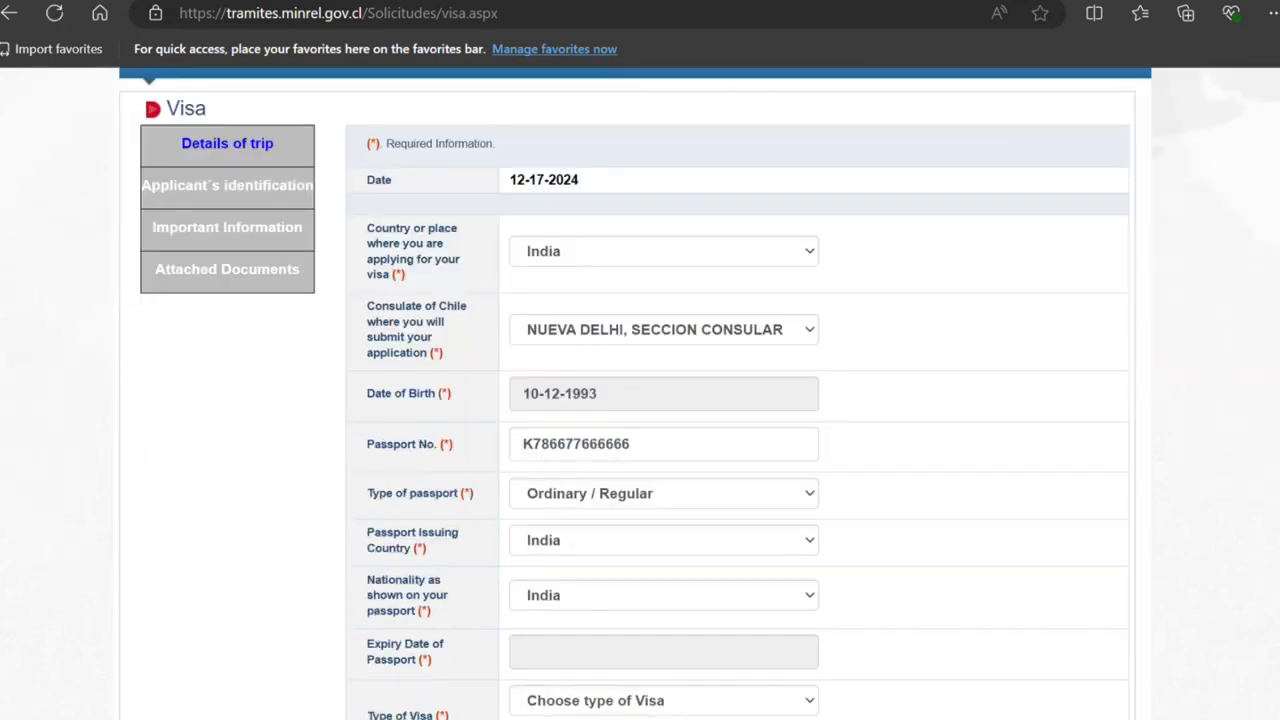
Step: Set passport expiry to 01-12-2034 and visa type to Multiple entry VISA
scroll(800, 383, down, 2)
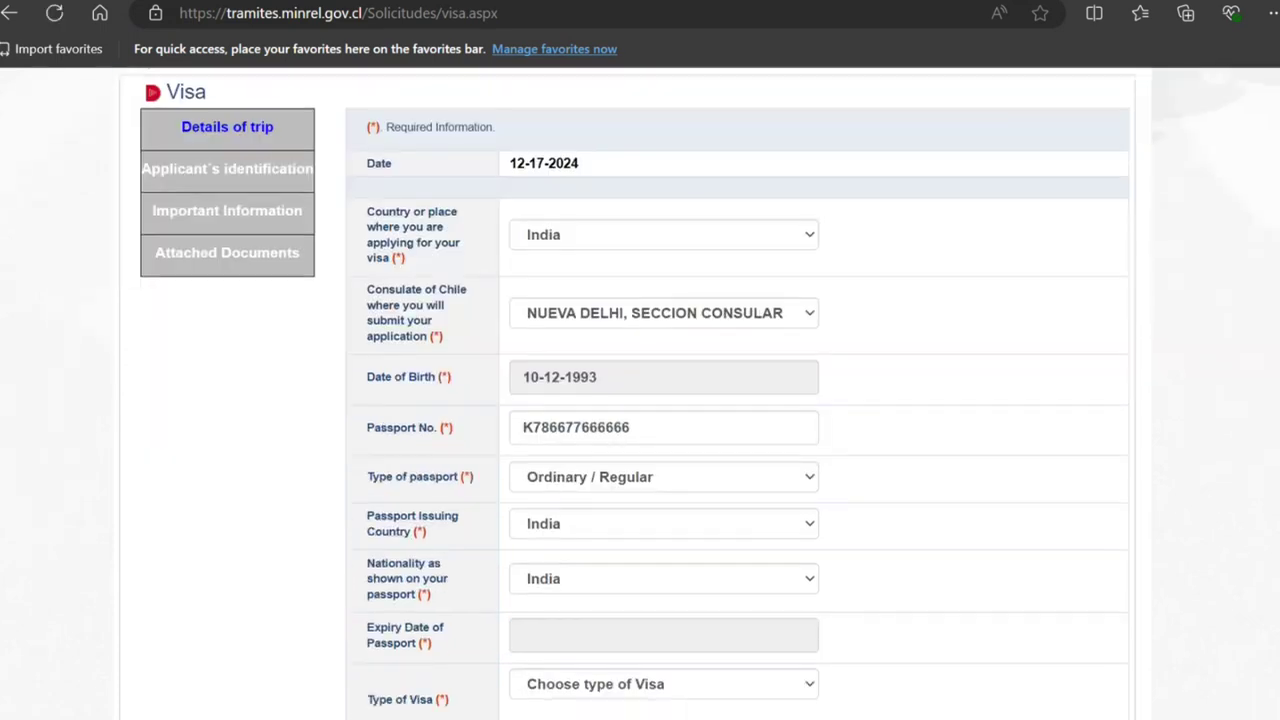
click(770, 451)
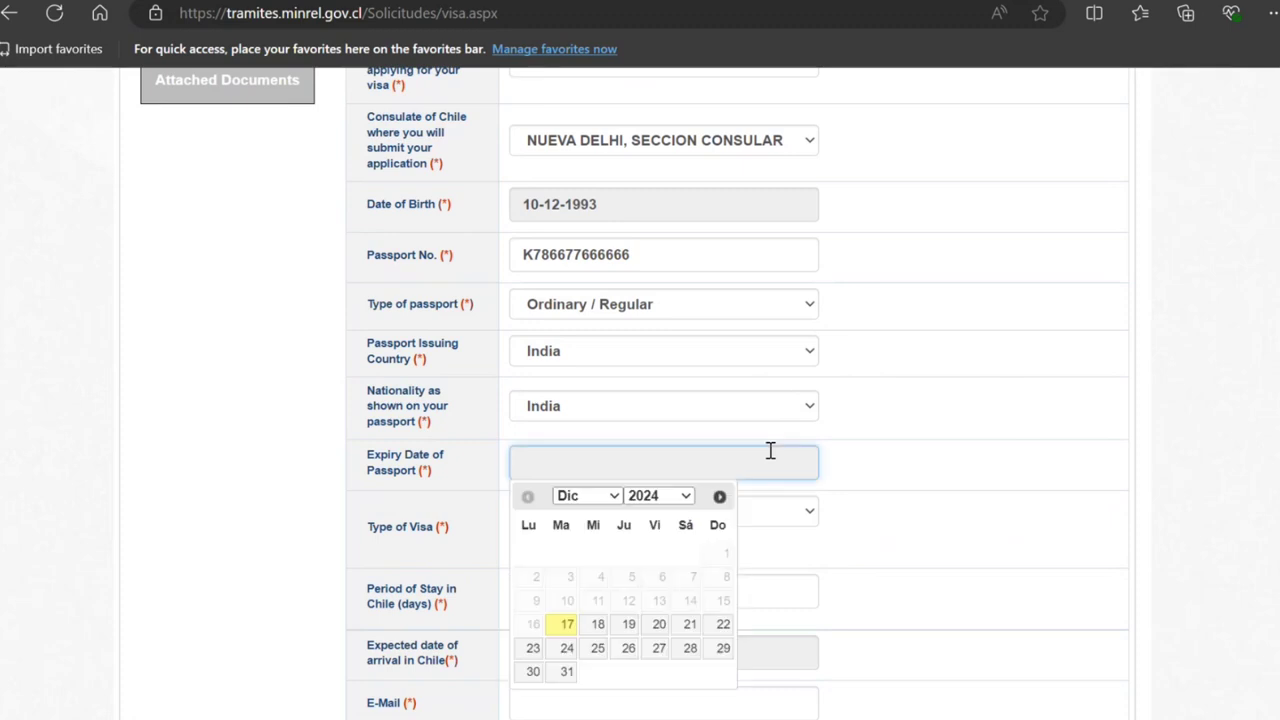
click(646, 240)
click(664, 554)
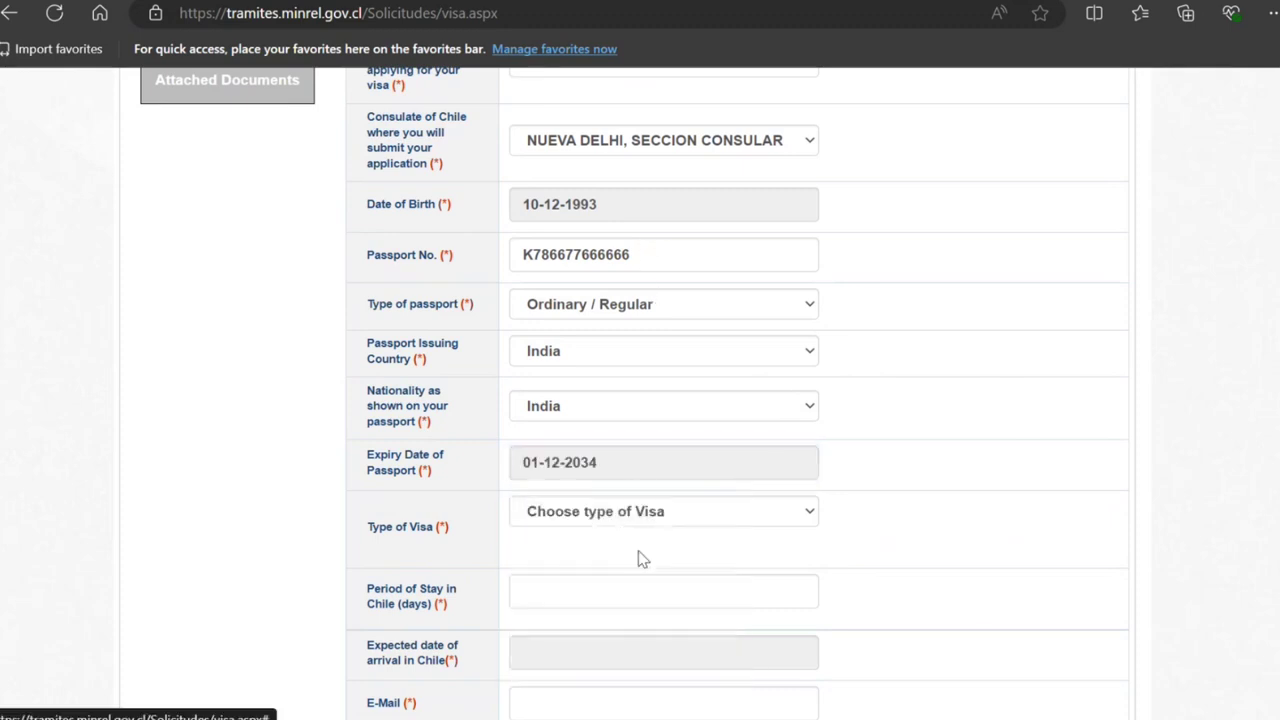
click(636, 513)
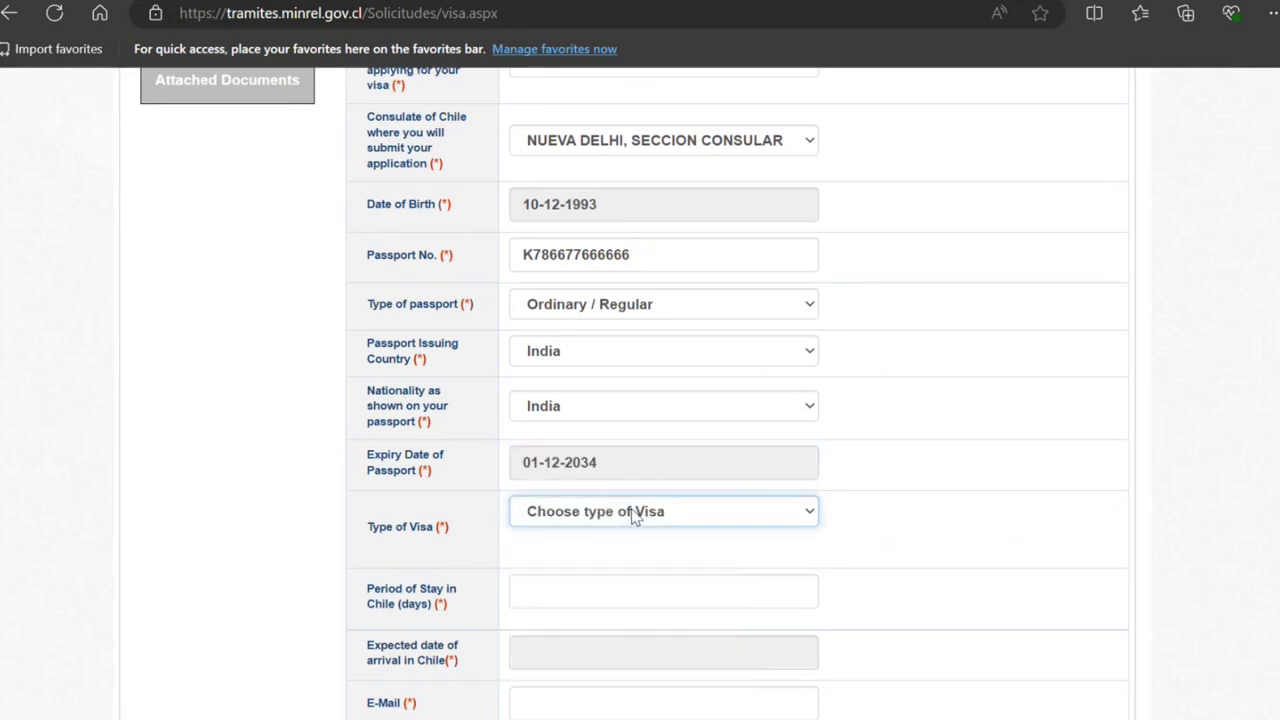
click(602, 604)
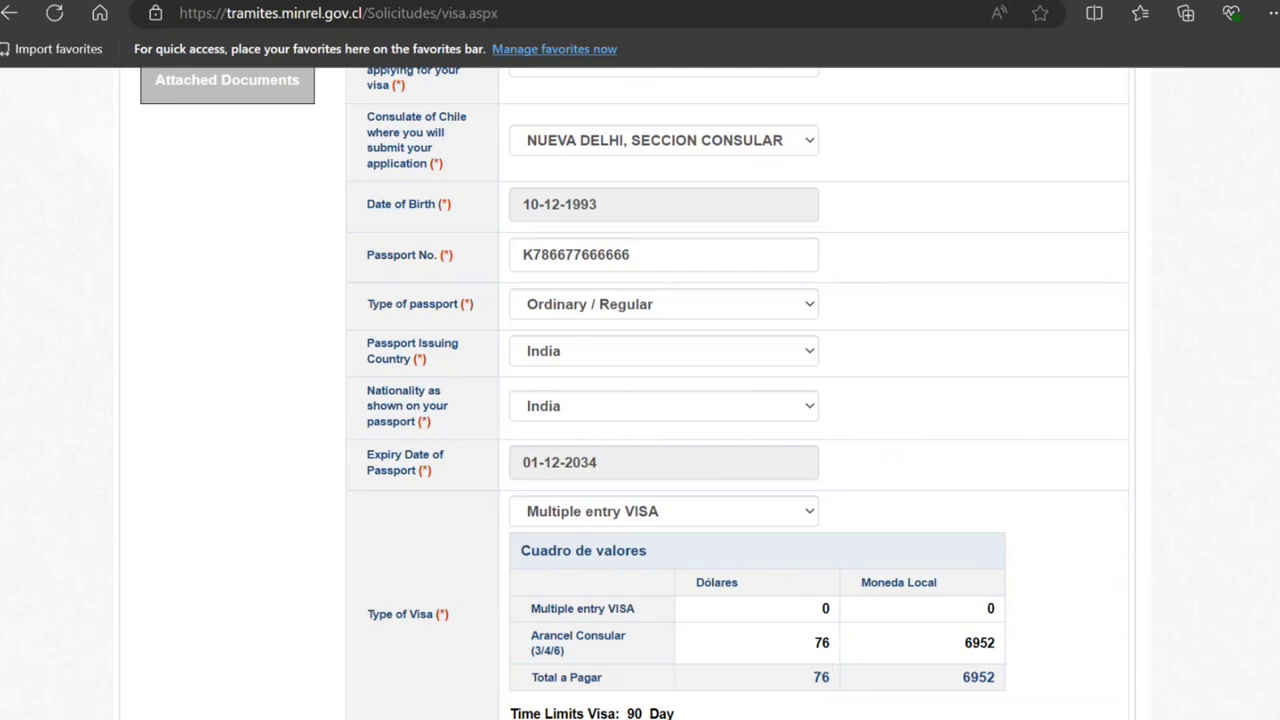
Step: Scroll to the arrival date, e-mail, reCAPTCHA and Continue sections of the form
scroll(634, 393, down, 1)
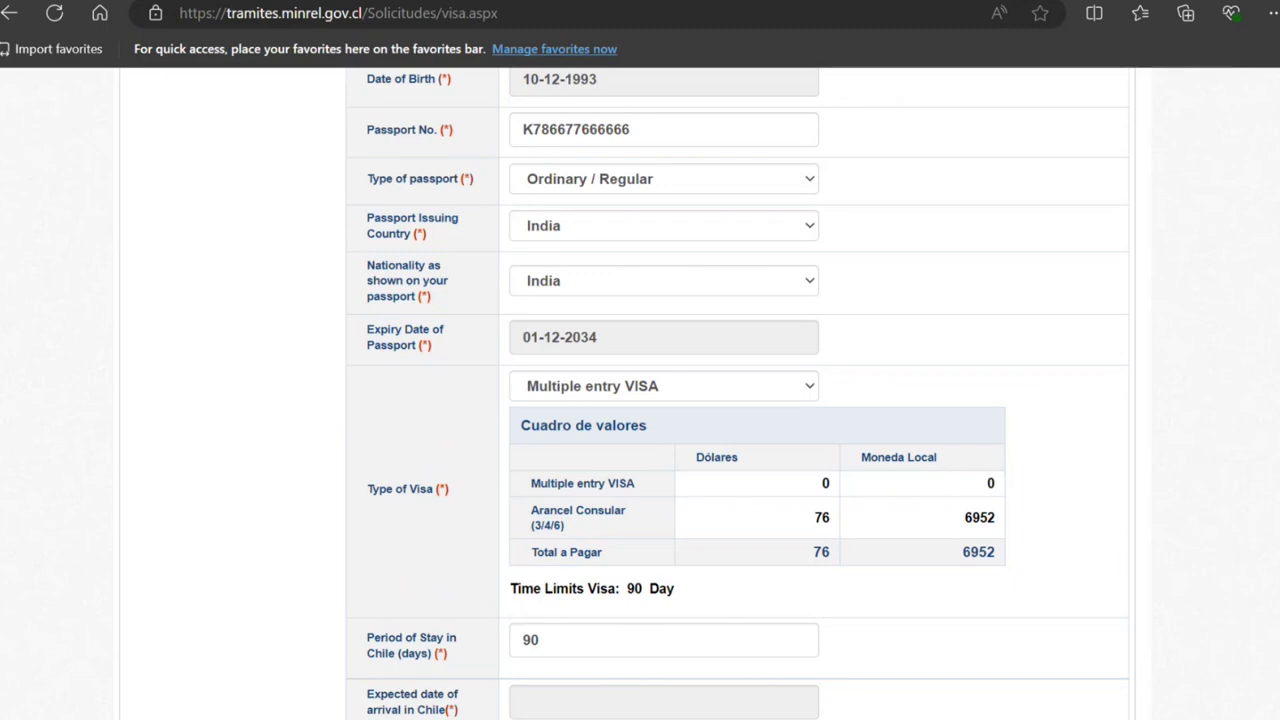
scroll(738, 393, down, 1)
scroll(738, 393, up, 1)
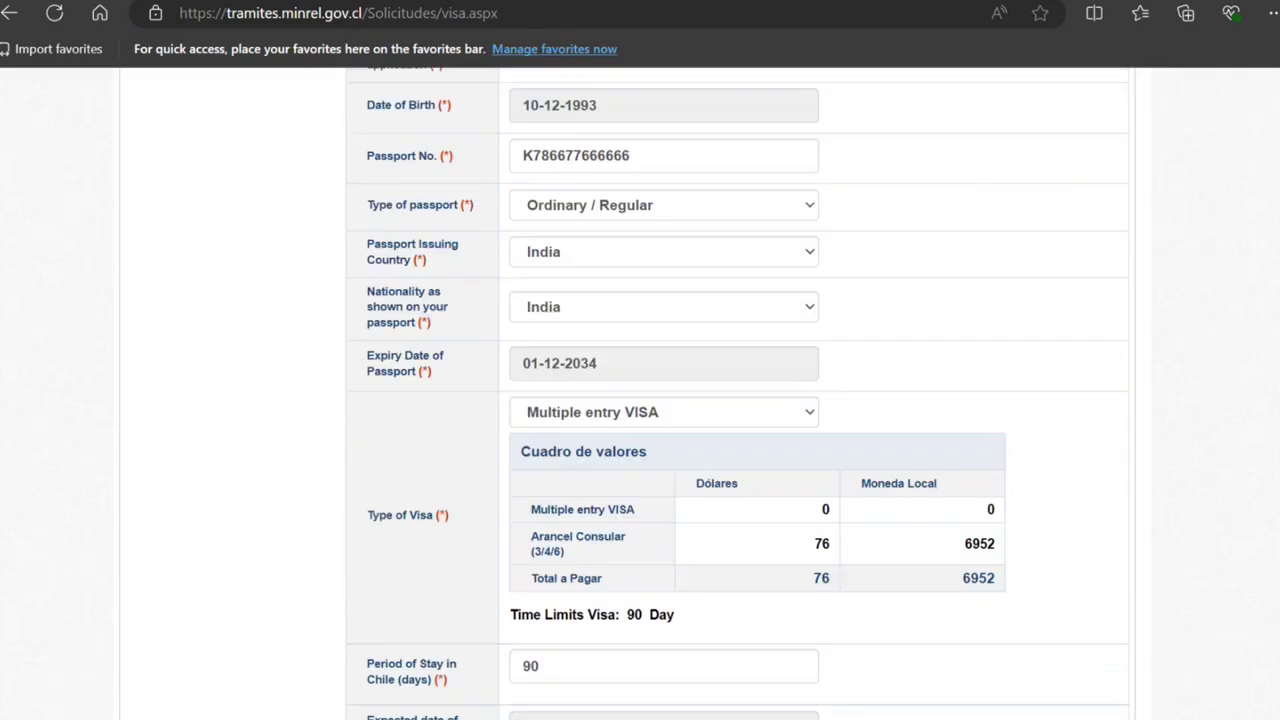
scroll(738, 393, down, 1)
scroll(738, 393, down, 1)
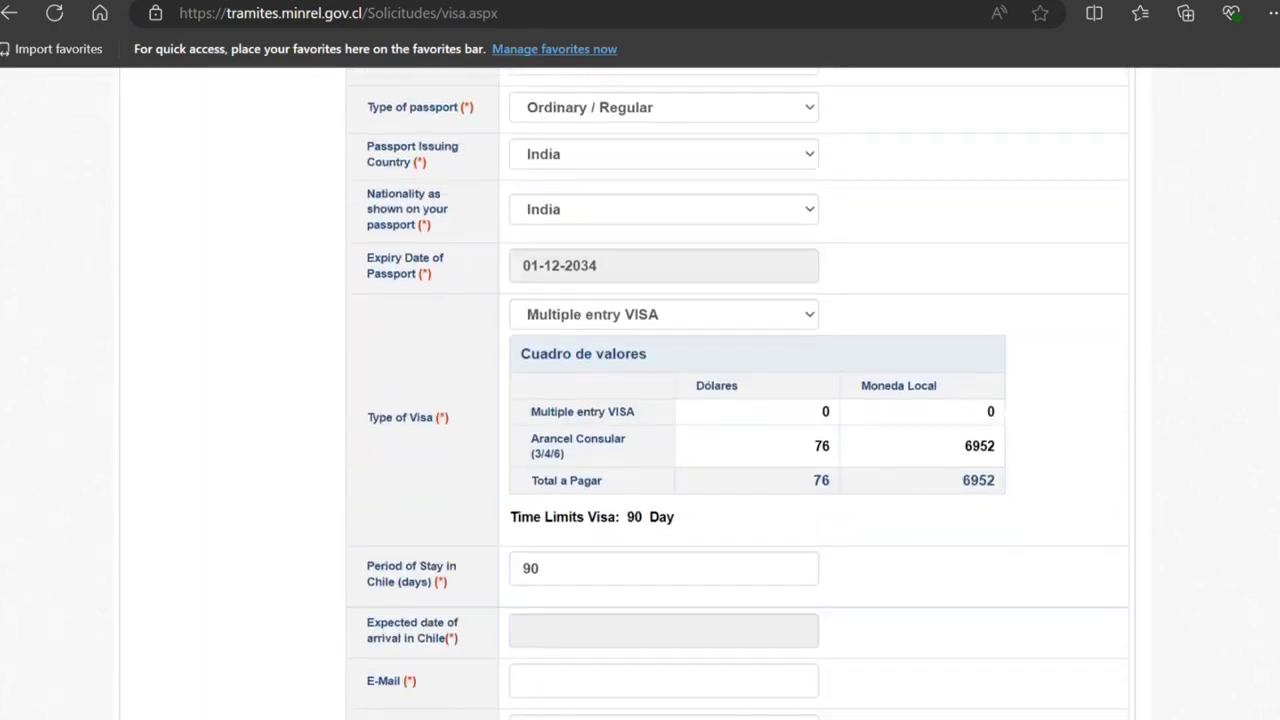
scroll(738, 393, down, 3)
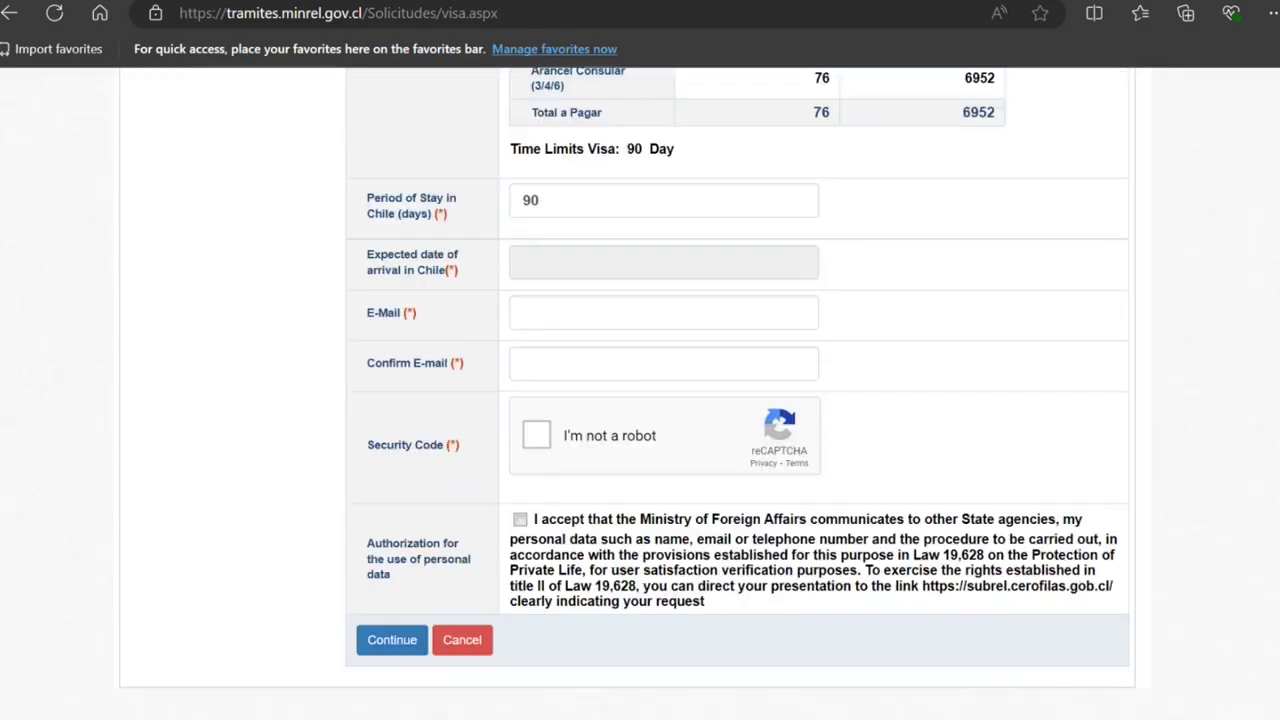
Step: Set the expected arrival date to 24-12-2025
click(709, 244)
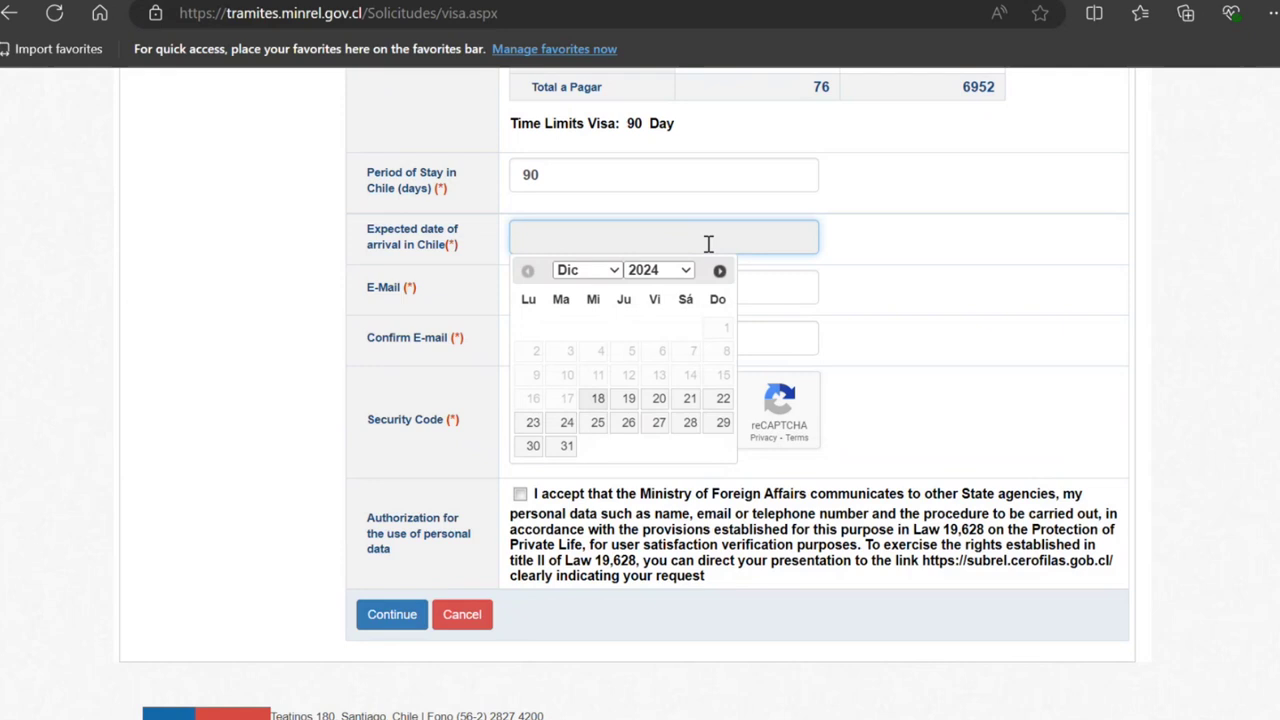
click(655, 278)
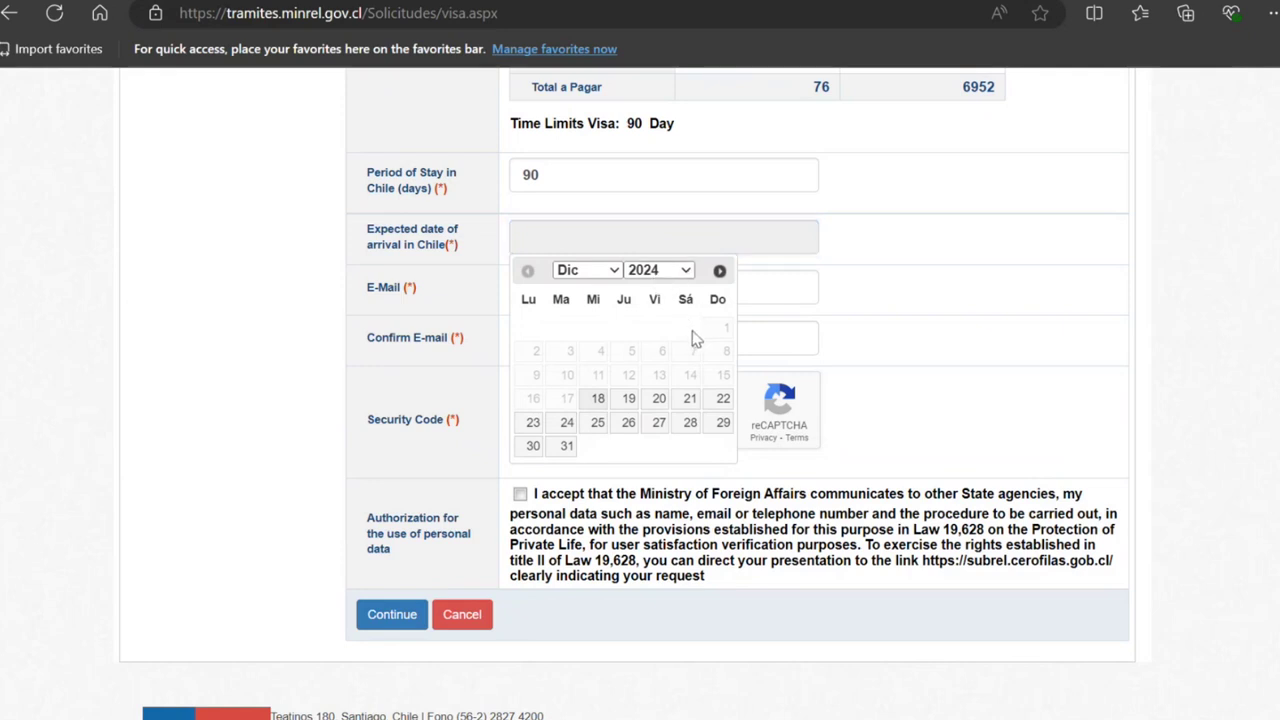
key(Down)
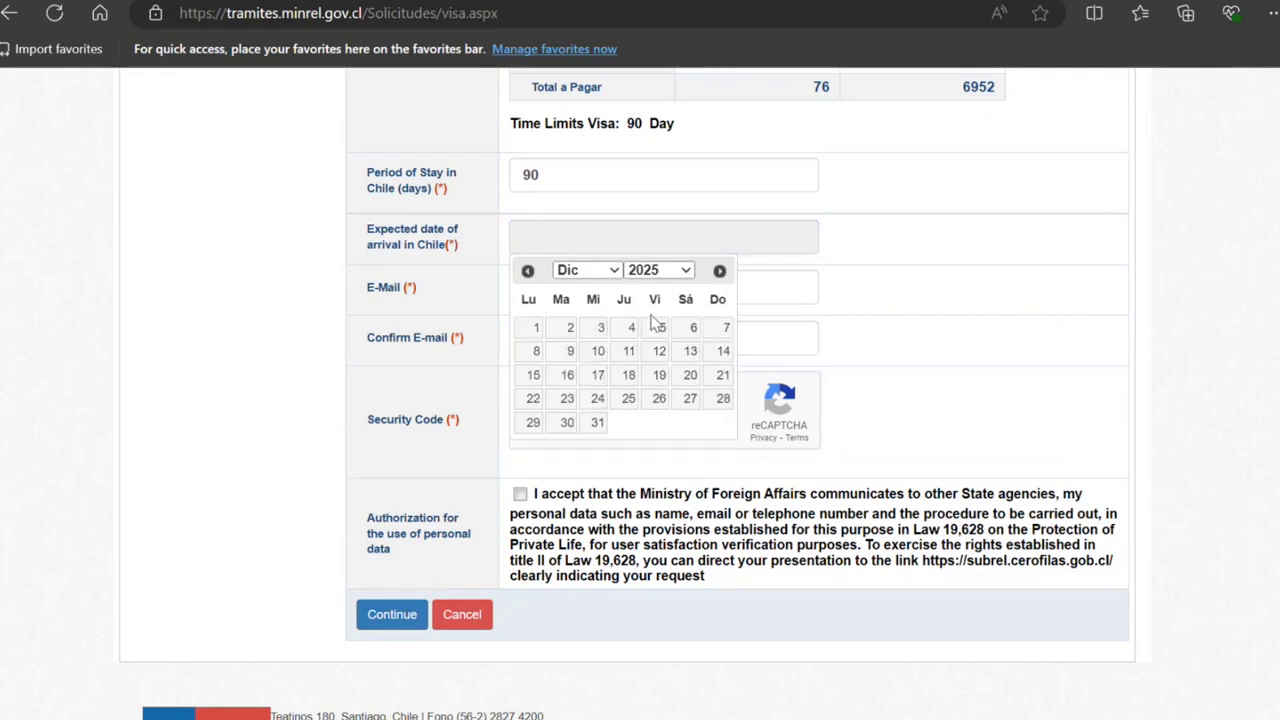
click(596, 400)
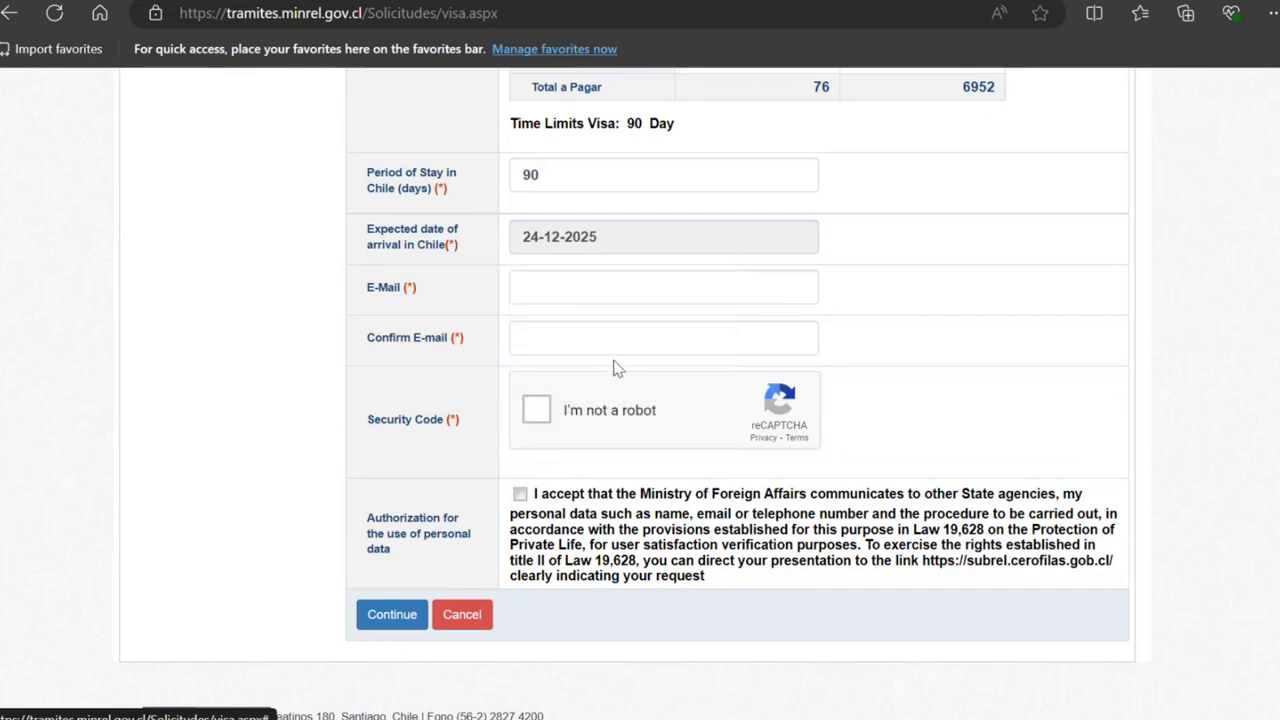
Step: Enter and confirm the e-mail address, pass reCAPTCHA, accept consent and continue
click(580, 291)
text(noemail)
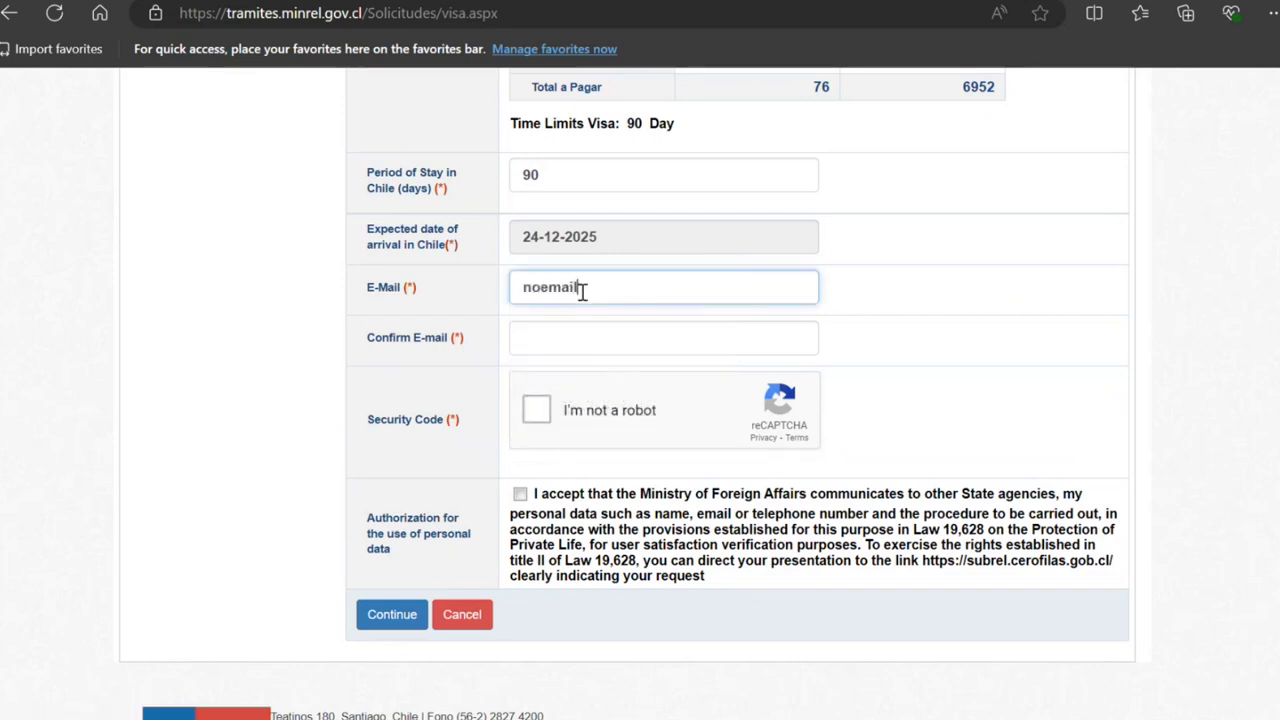
text(@noemail)
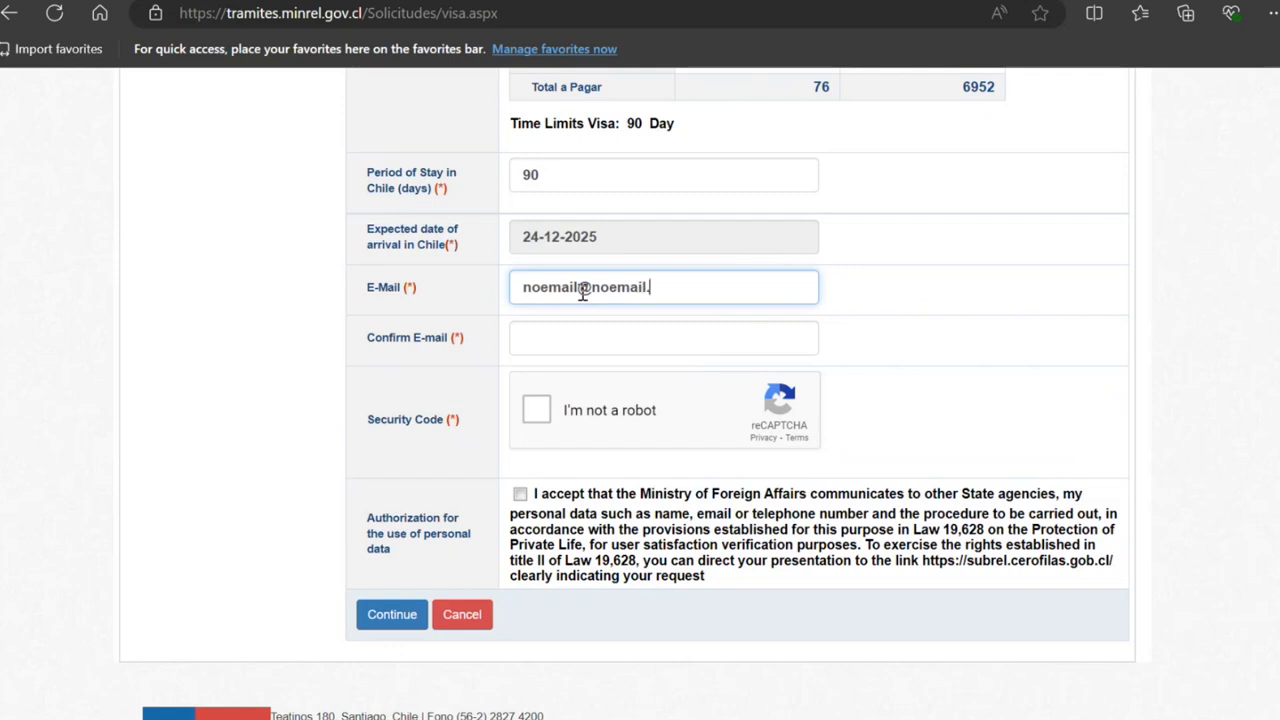
text(.noemail)
key(ctrl+a)
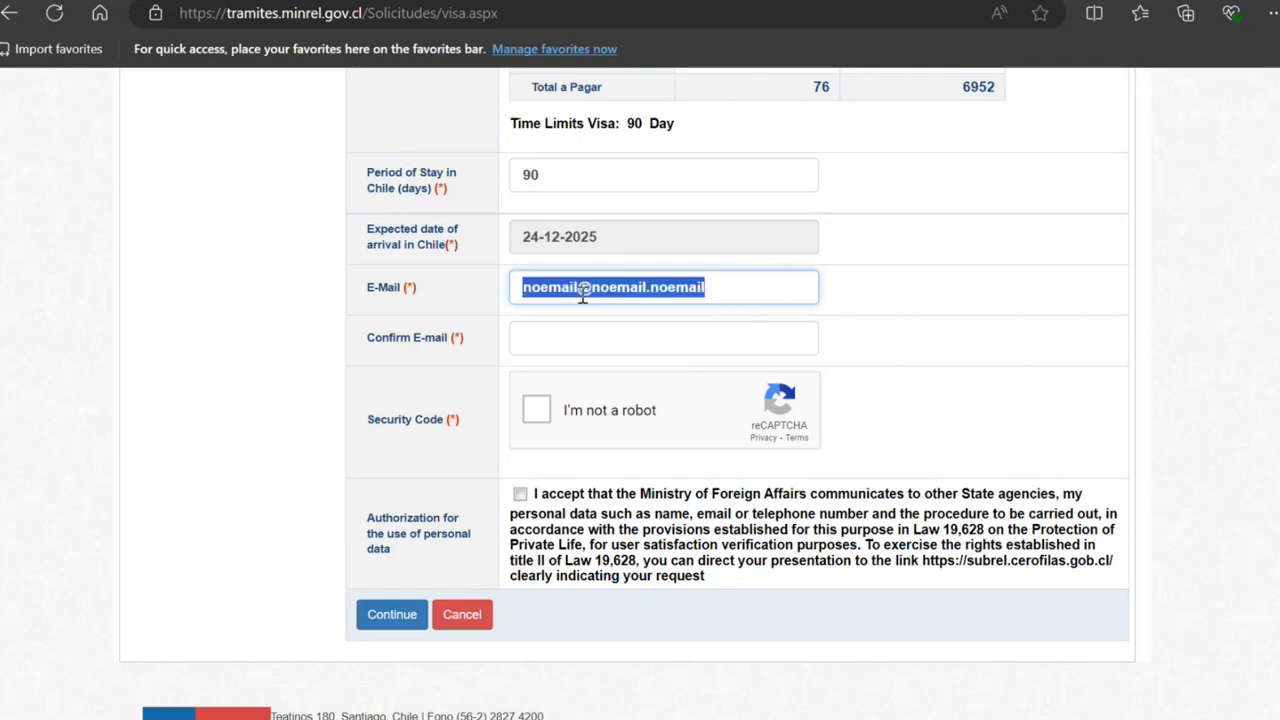
click(546, 364)
click(551, 341)
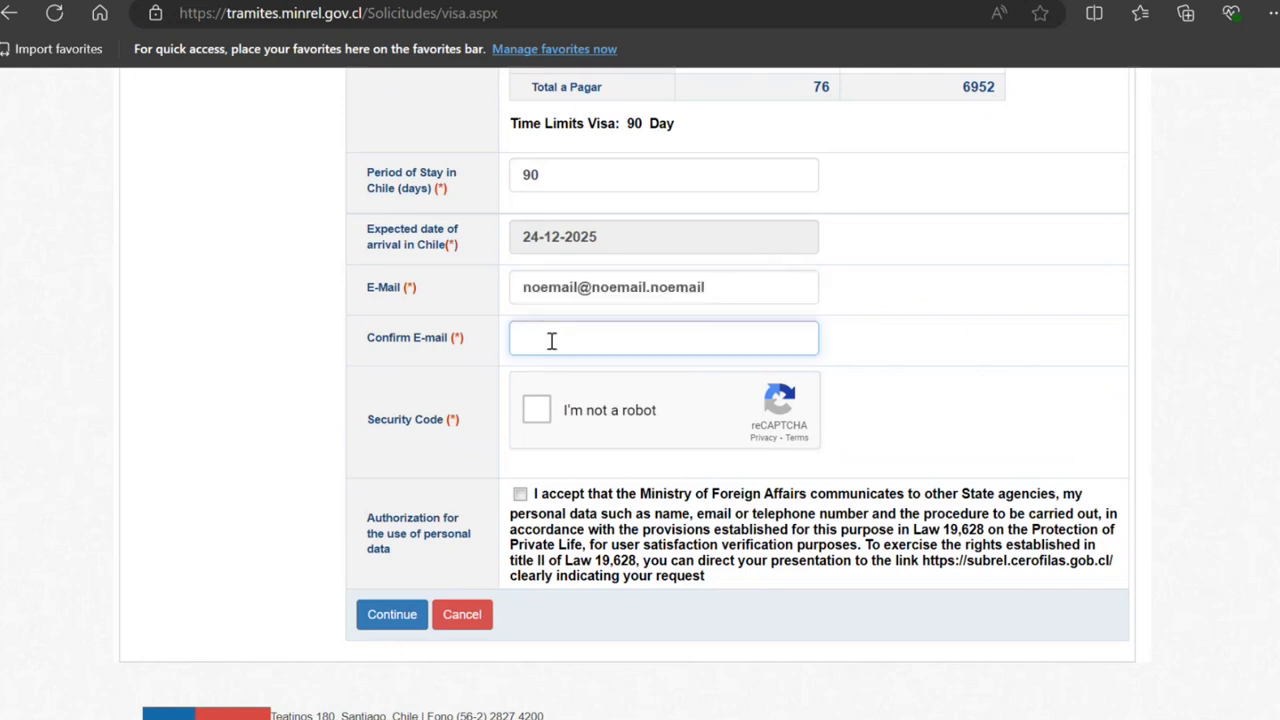
text(noemail@noemail.noemail)
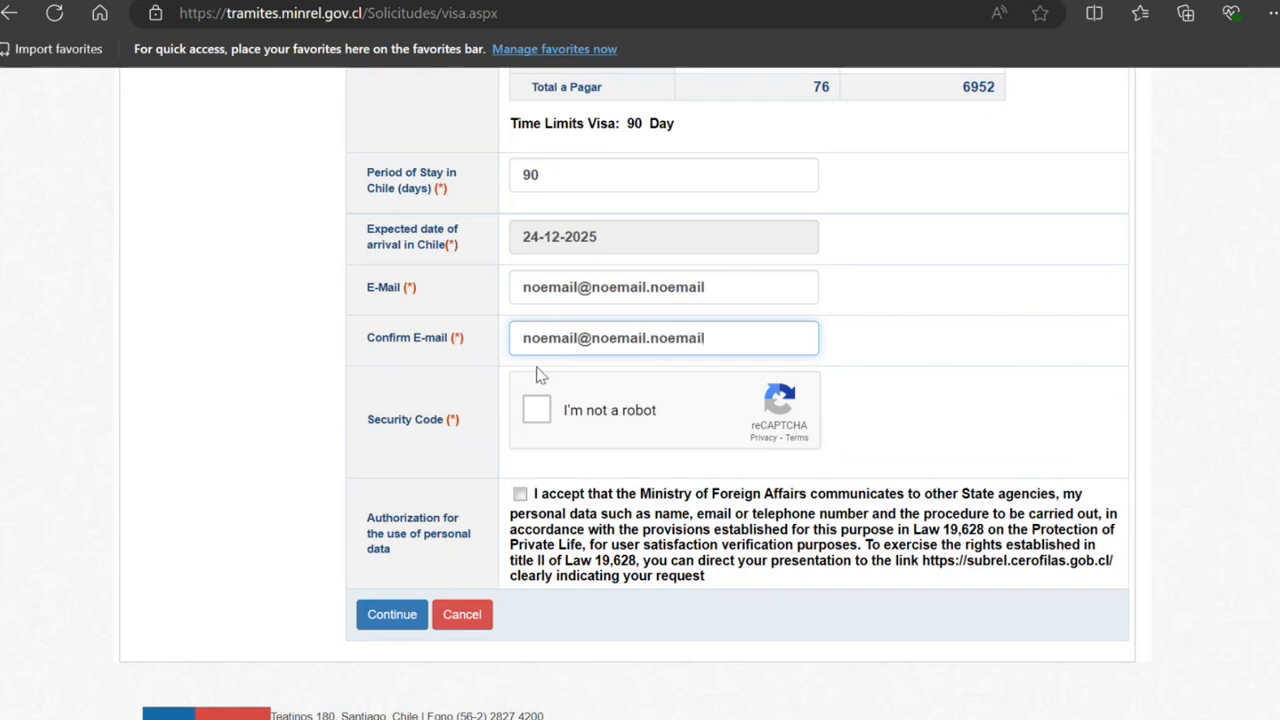
click(537, 415)
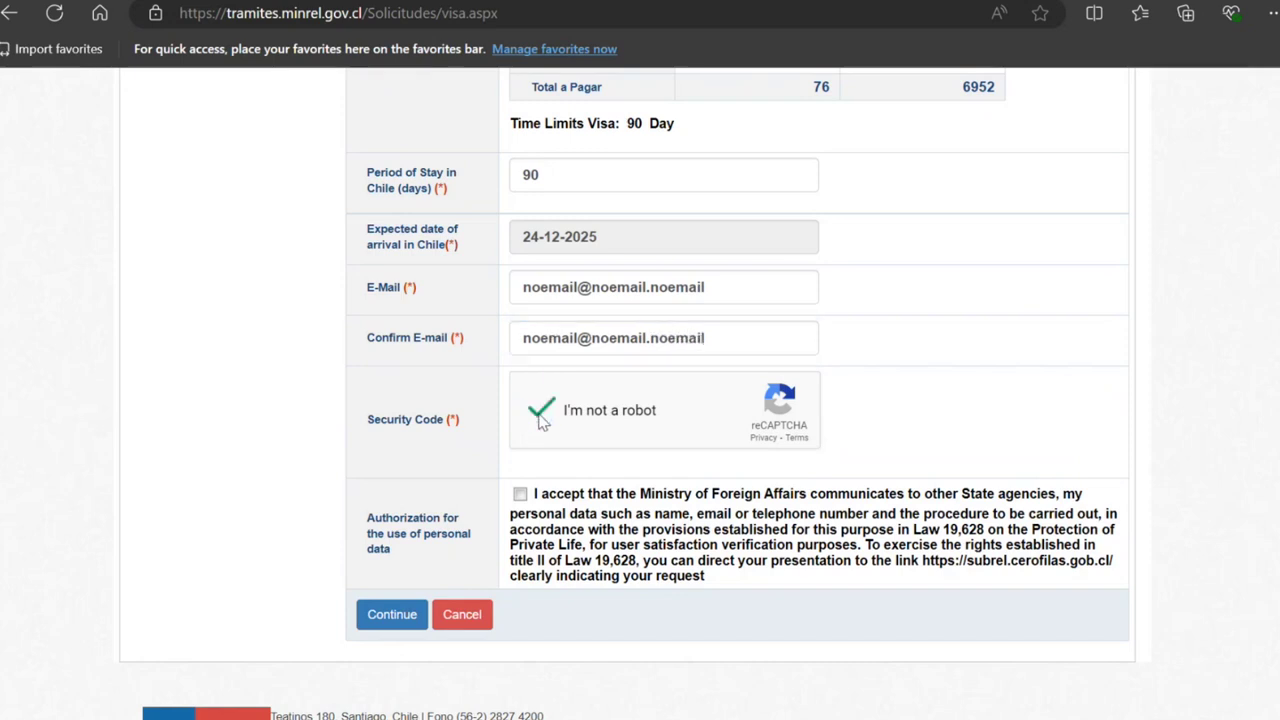
click(520, 494)
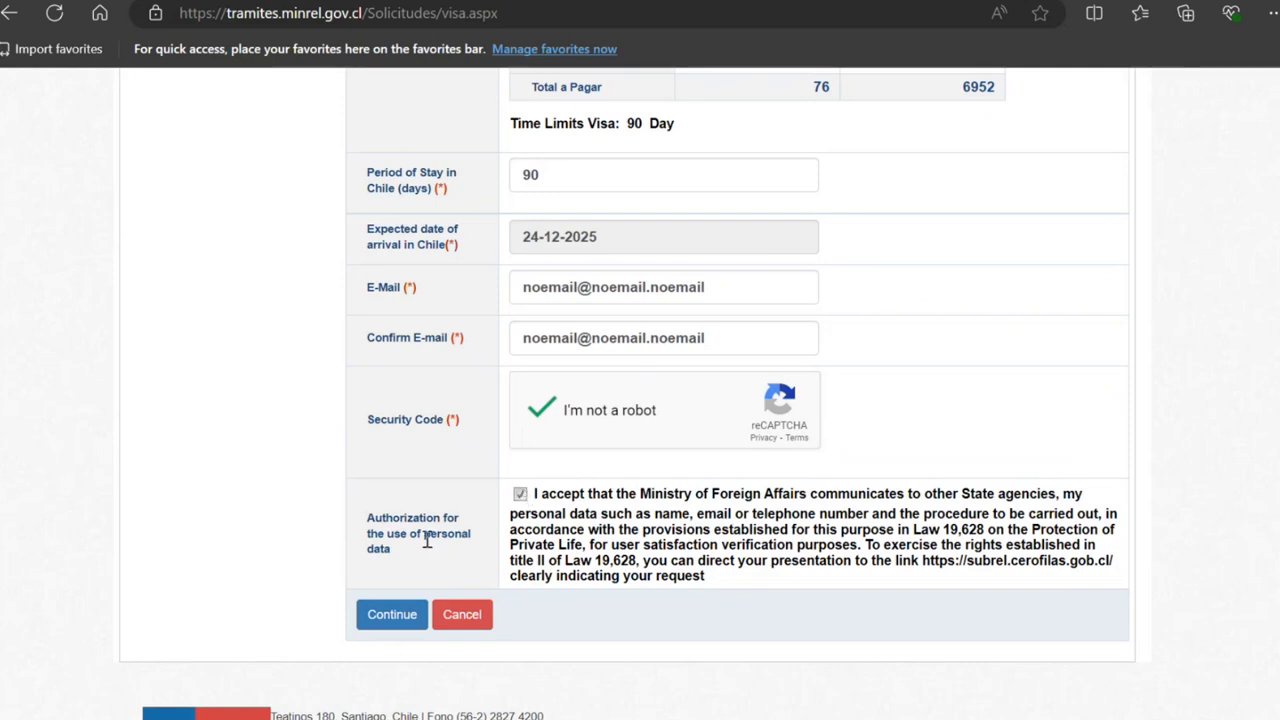
click(392, 616)
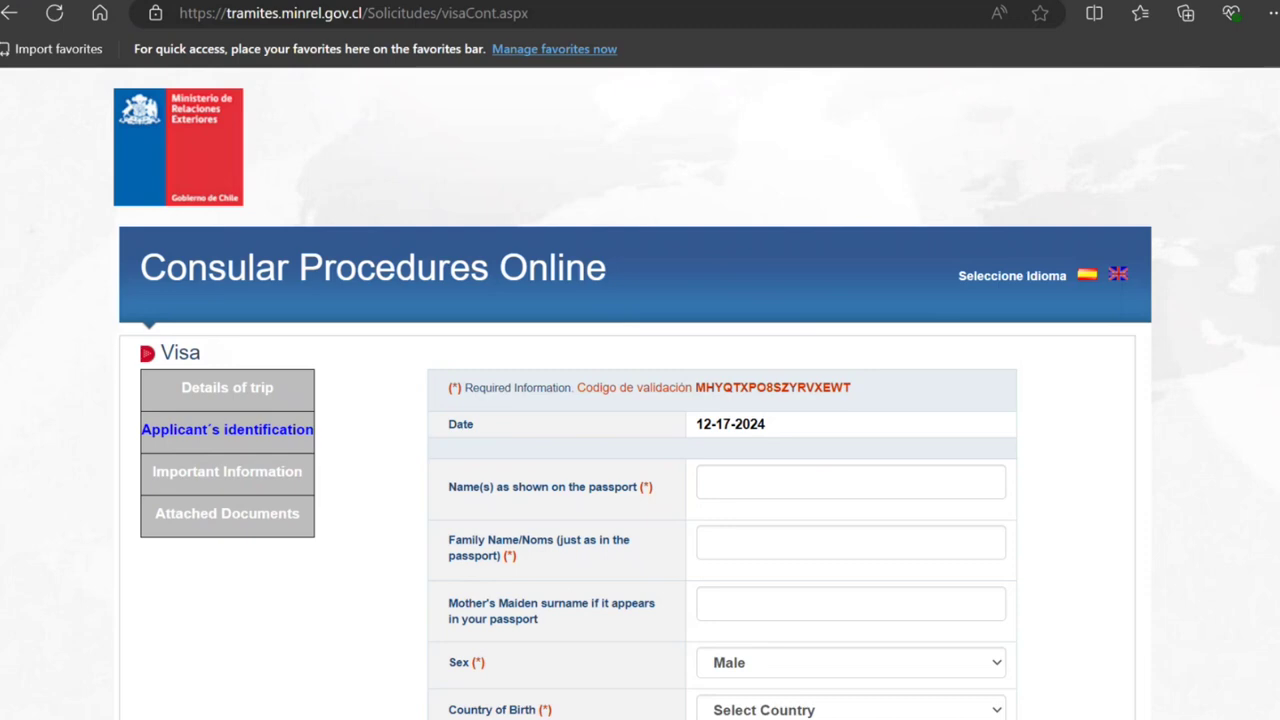
Step: Enter the applicant's given name and family name
scroll(640, 400, down, 1)
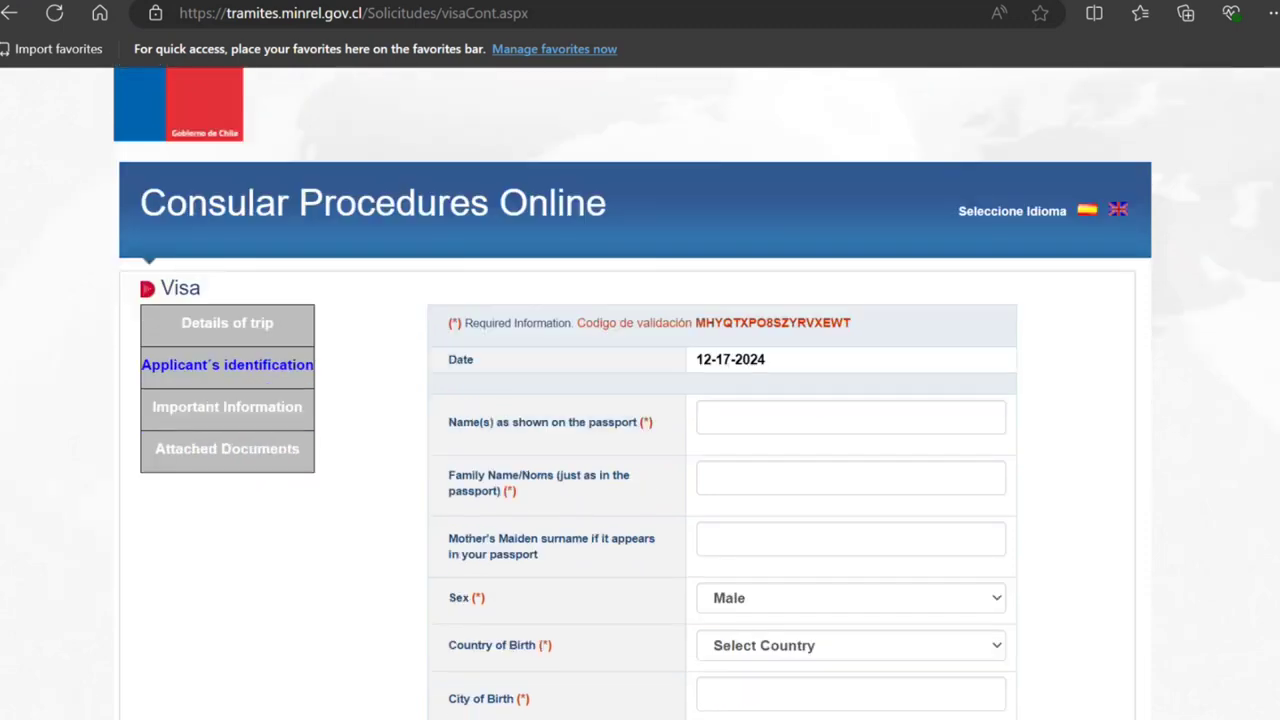
scroll(763, 237, down, 3)
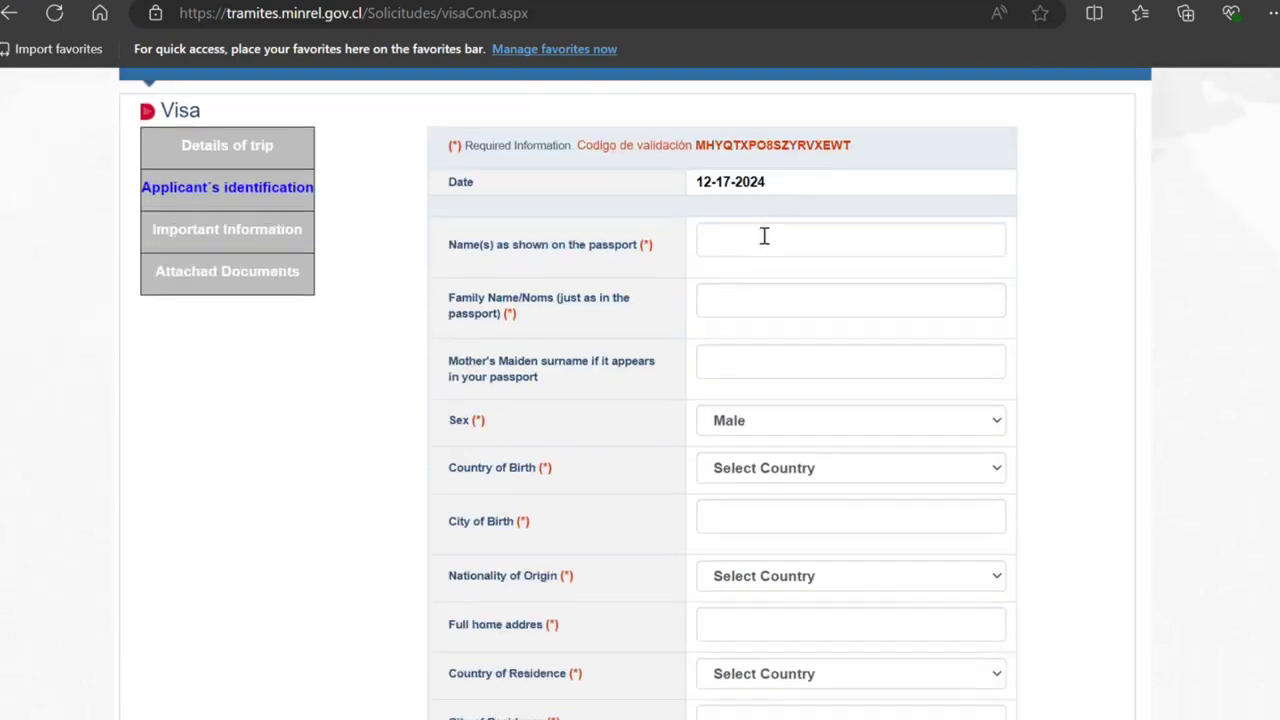
click(764, 236)
text(John)
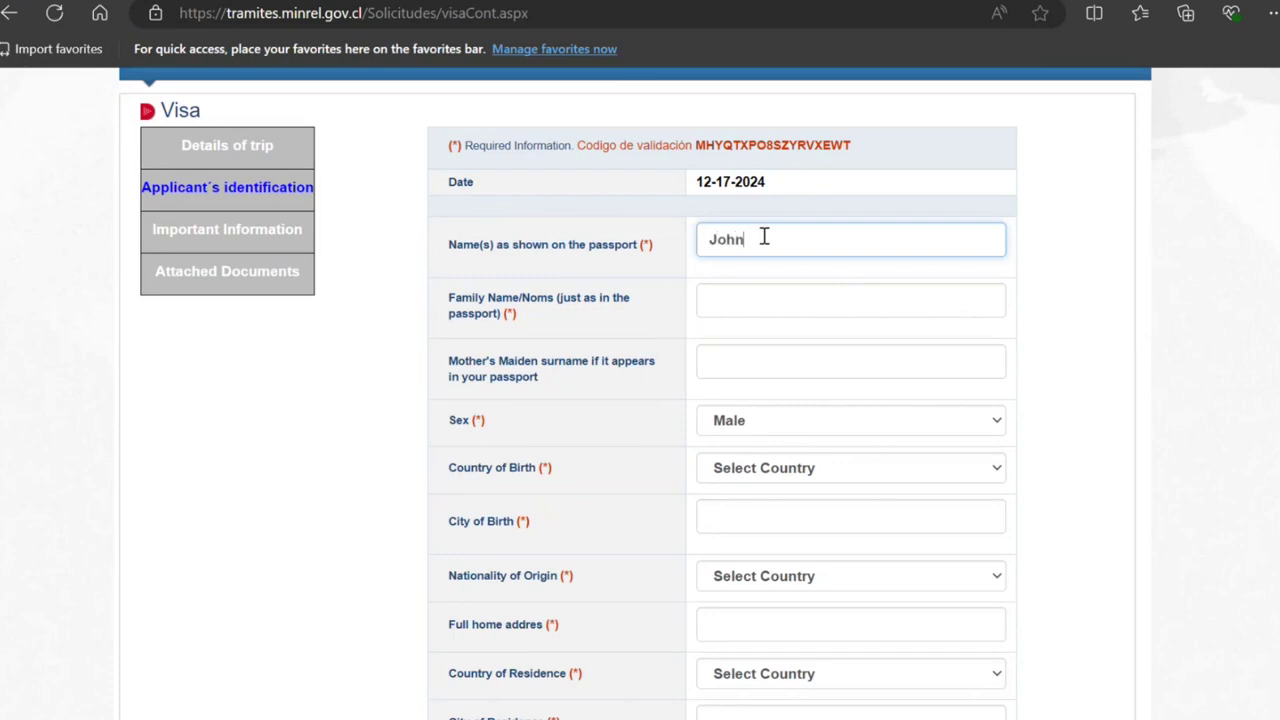
key(Tab)
text(Smith)
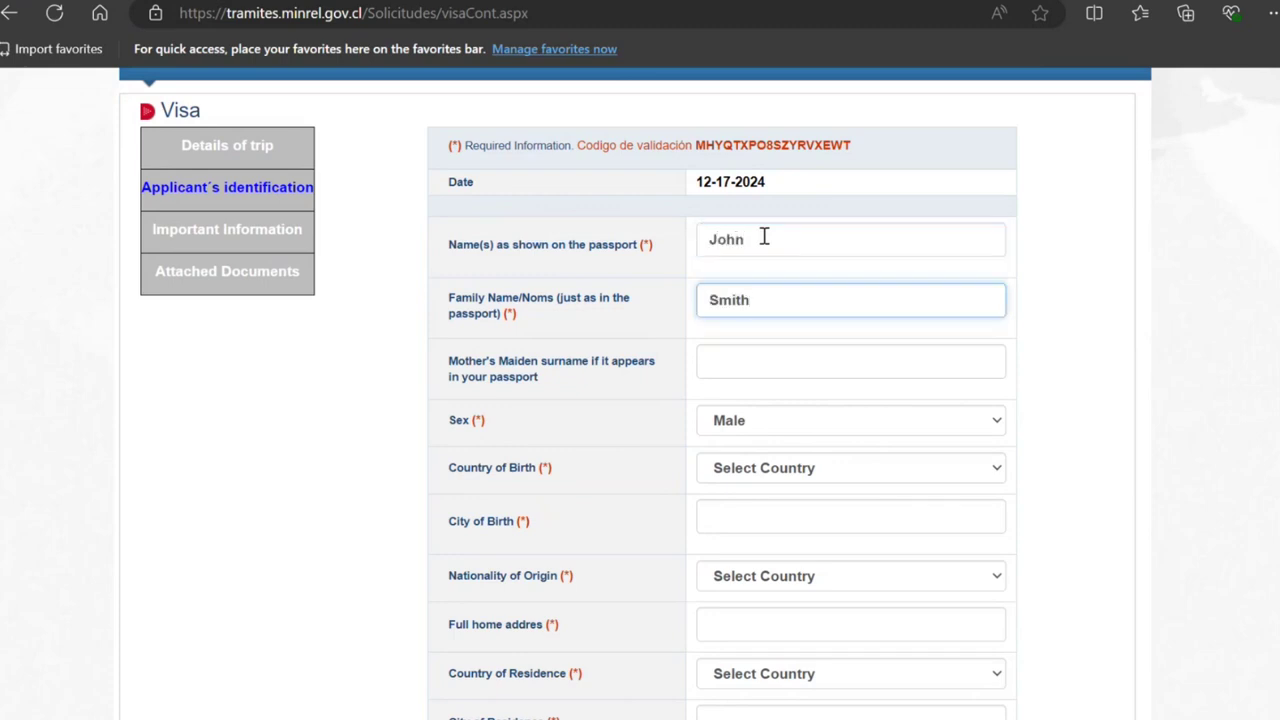
key(Tab)
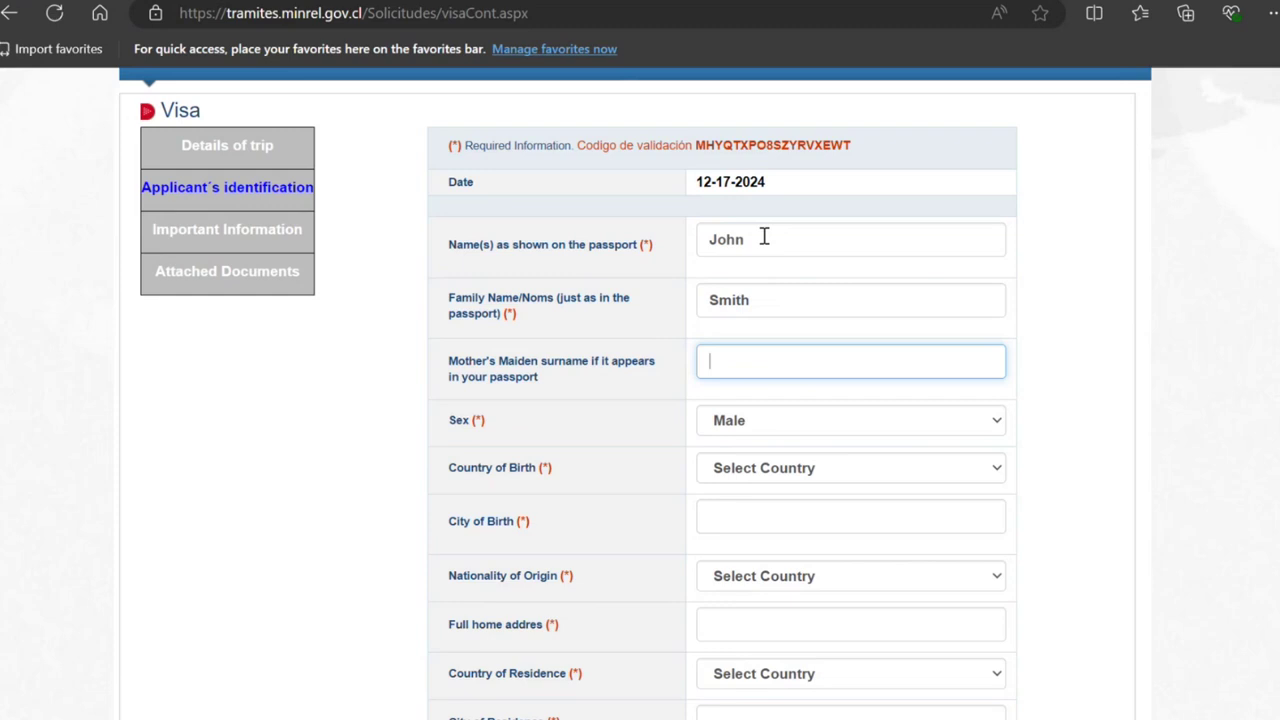
key(Tab)
key(Tab)
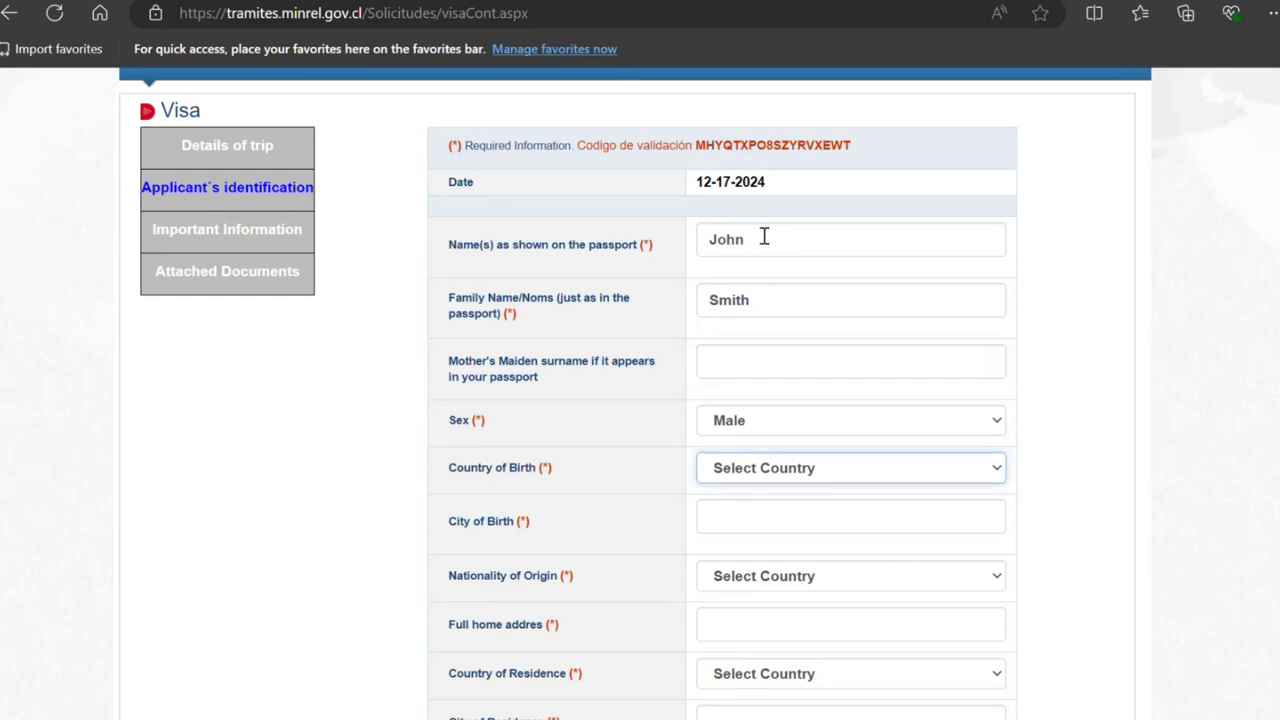
Step: Fill in birthplace India, New Delhi, Indian nationality, home address and New Delhi, India residence
text(india)
key(Tab)
text(New)
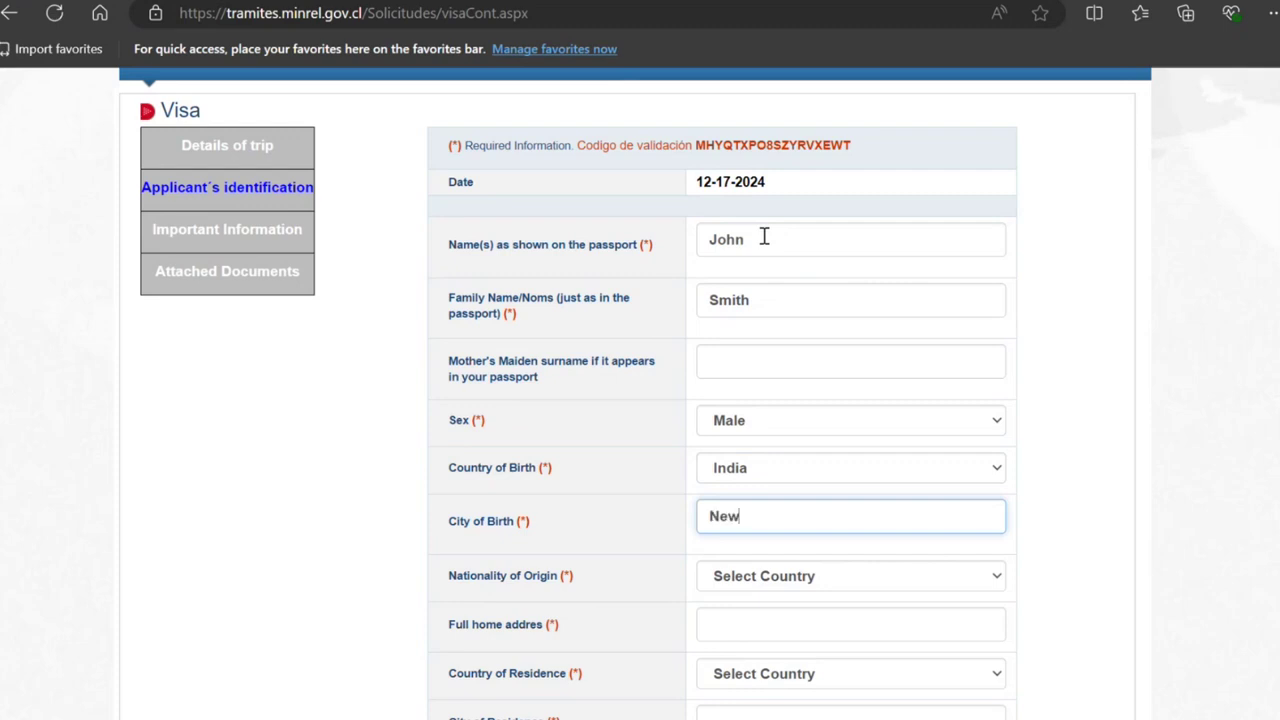
text( Delhi)
key(Tab)
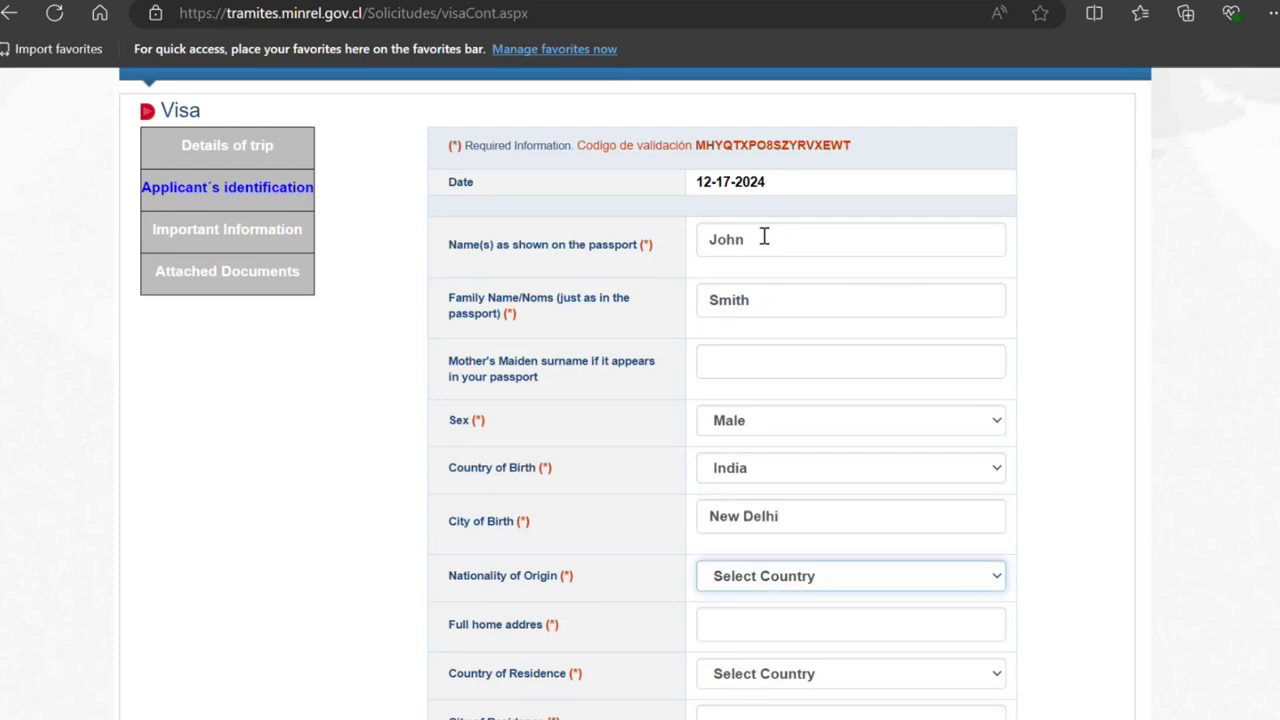
text(india)
key(Tab)
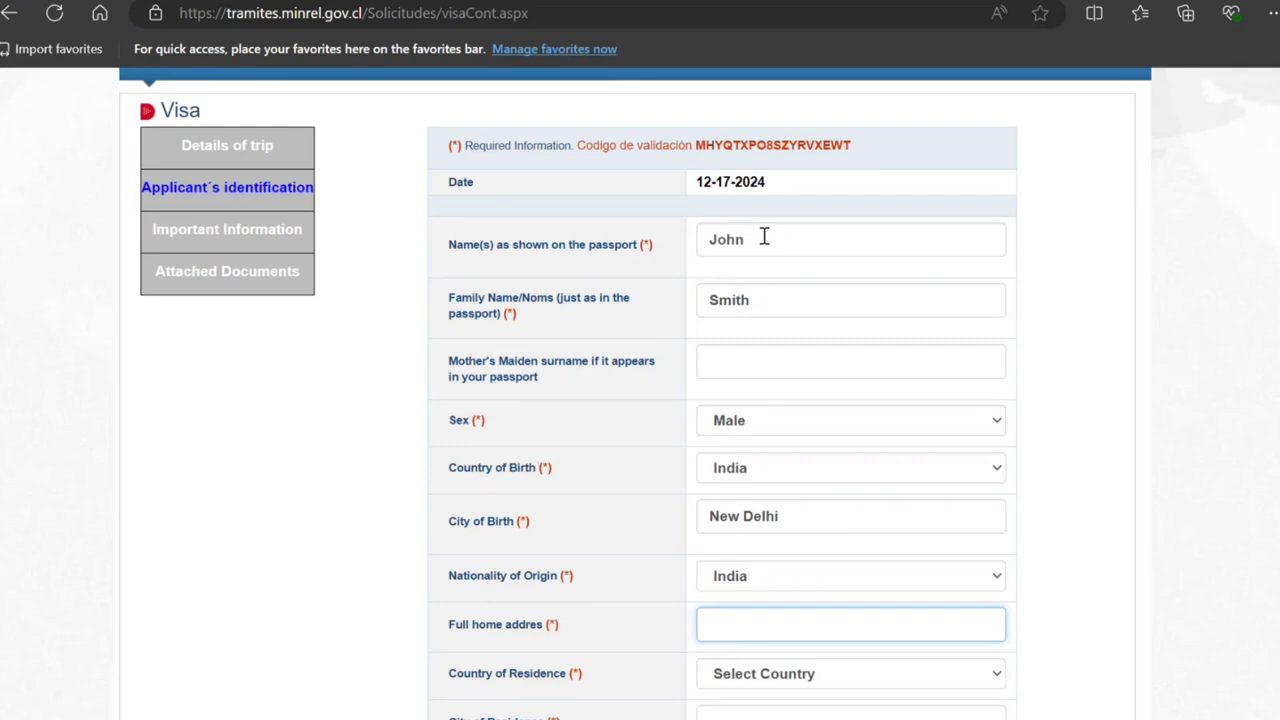
text(hjjhj  jh jh jhjh)
key(Tab)
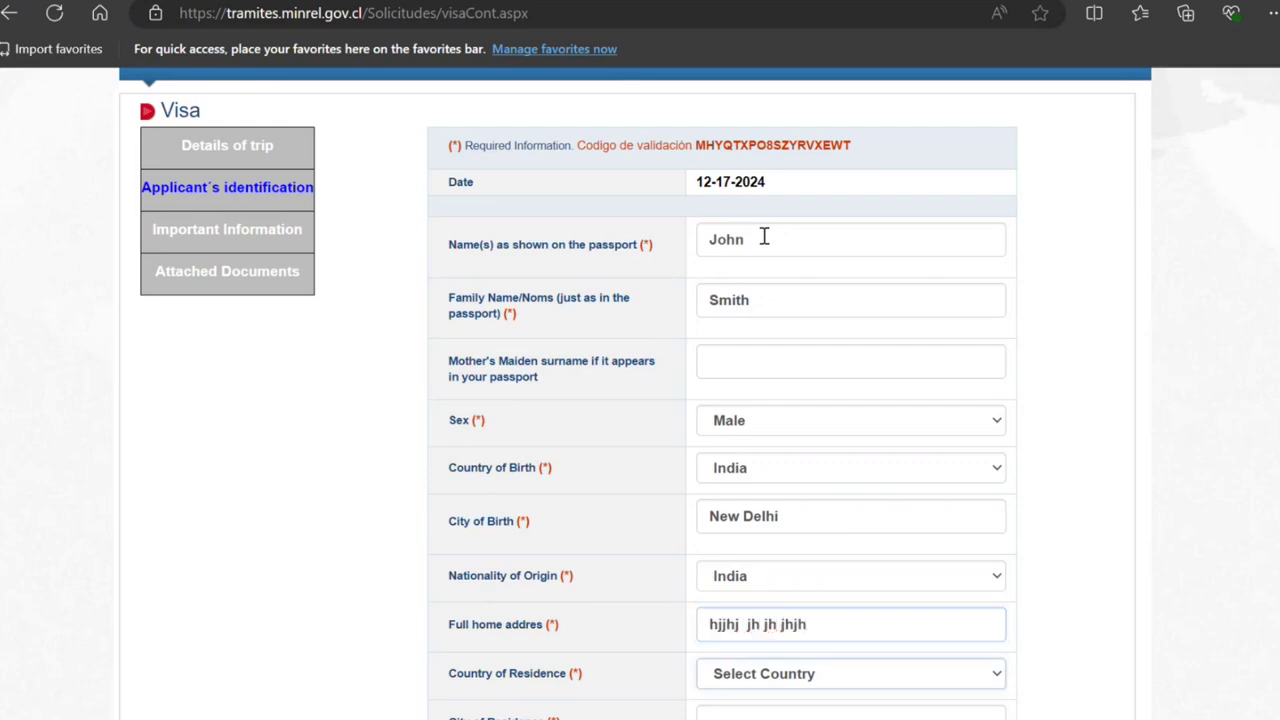
text(india)
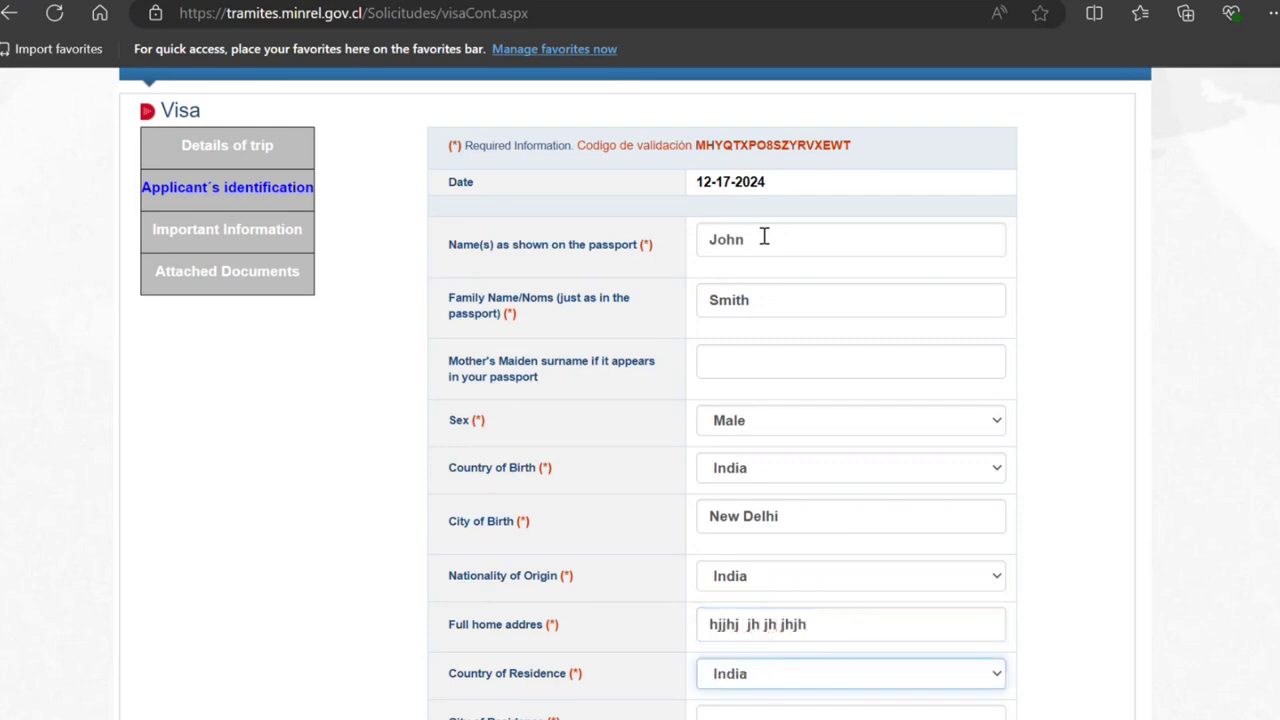
key(Tab)
text(New De)
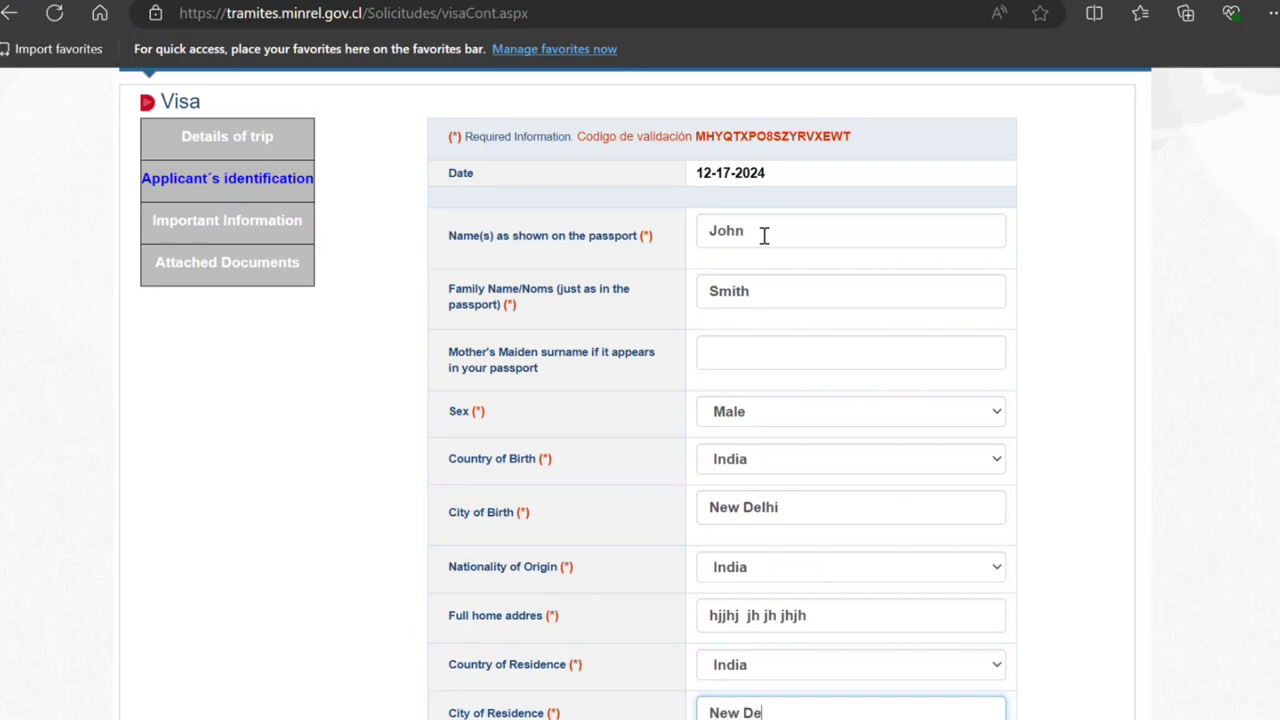
text(lhi)
Step: Enter the contact phone number, choose Single marital status, and save
key(Tab)
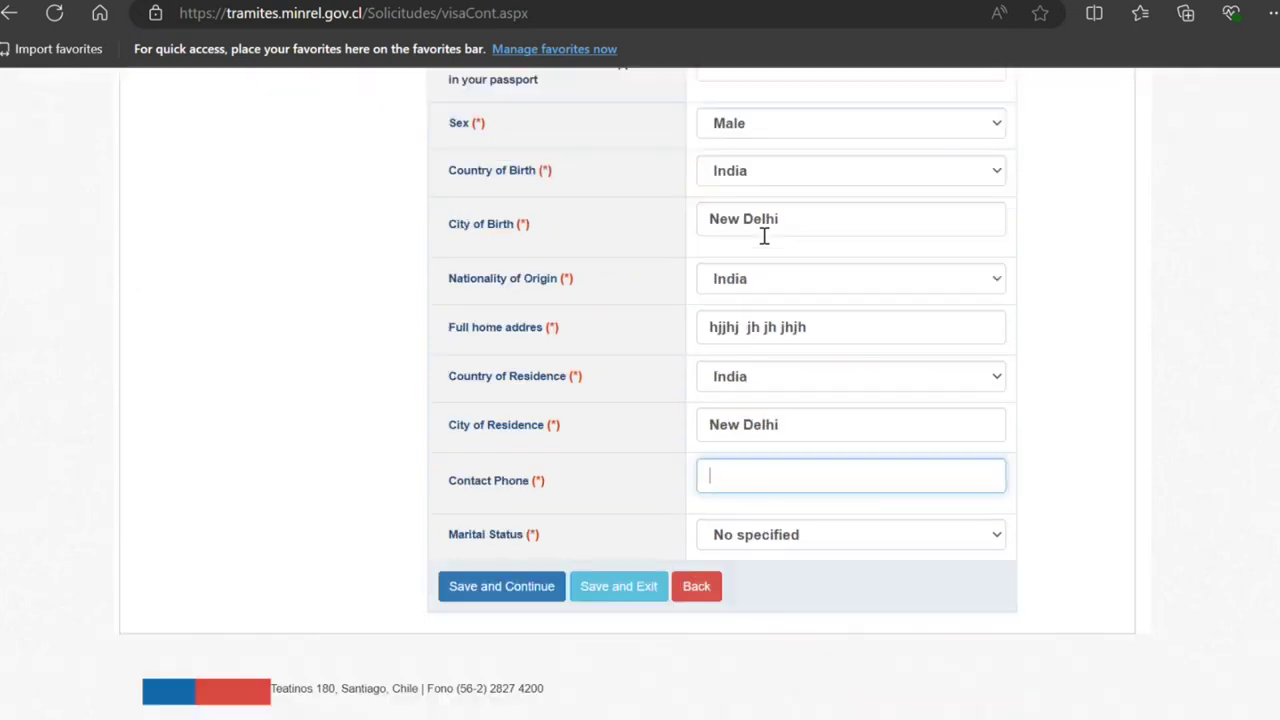
text(898989898989898)
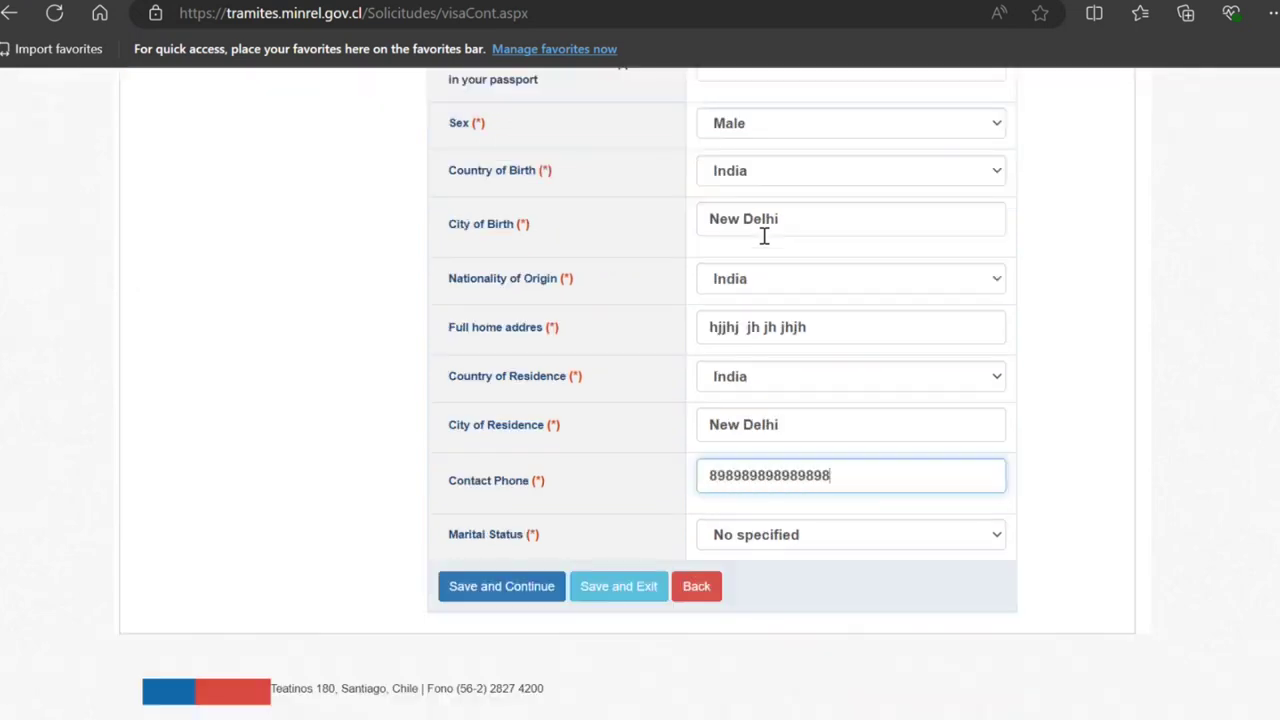
key(Tab)
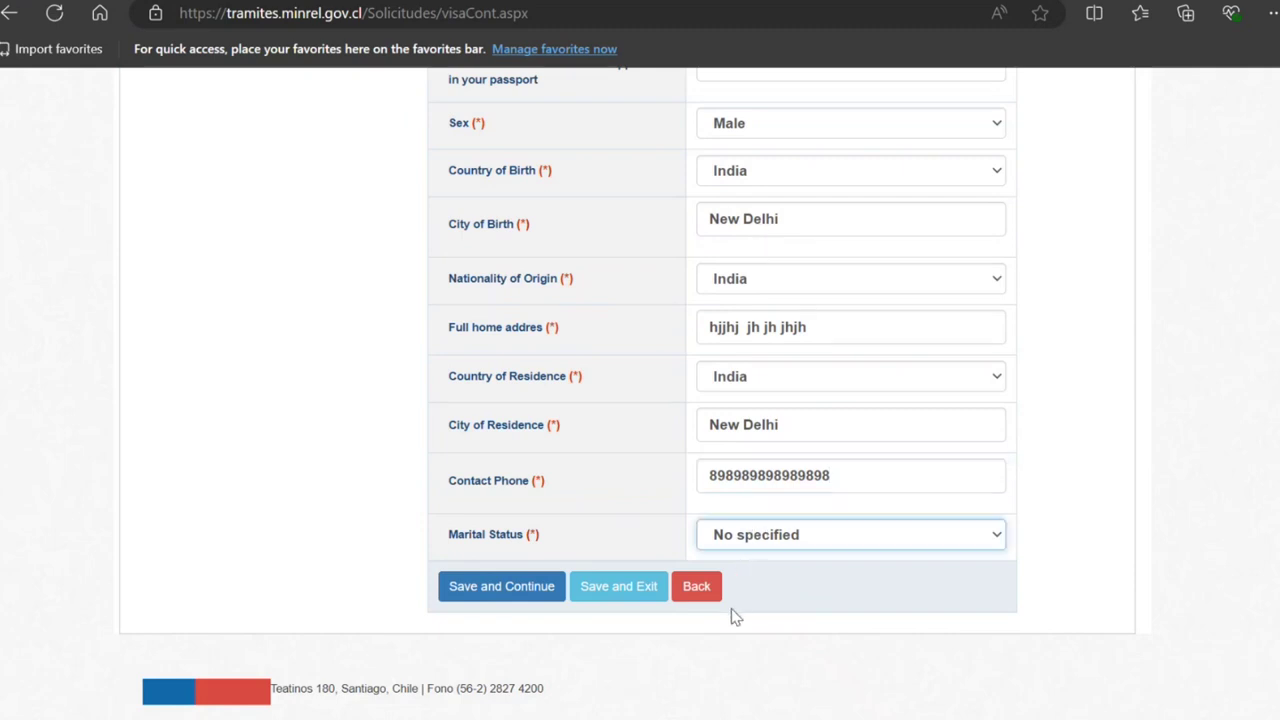
key(Down)
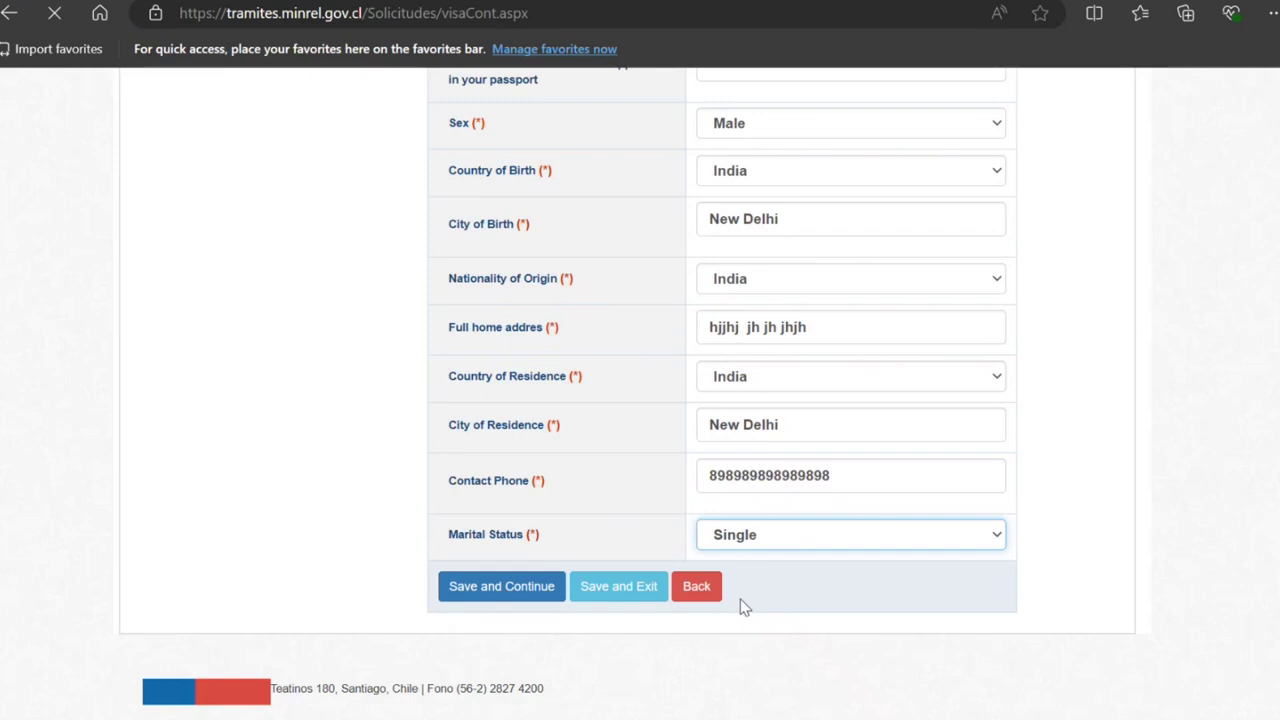
click(517, 596)
Step: Set education University, profession Linguistic, occupation Woodworking operator and travel reason Recreation
click(519, 597)
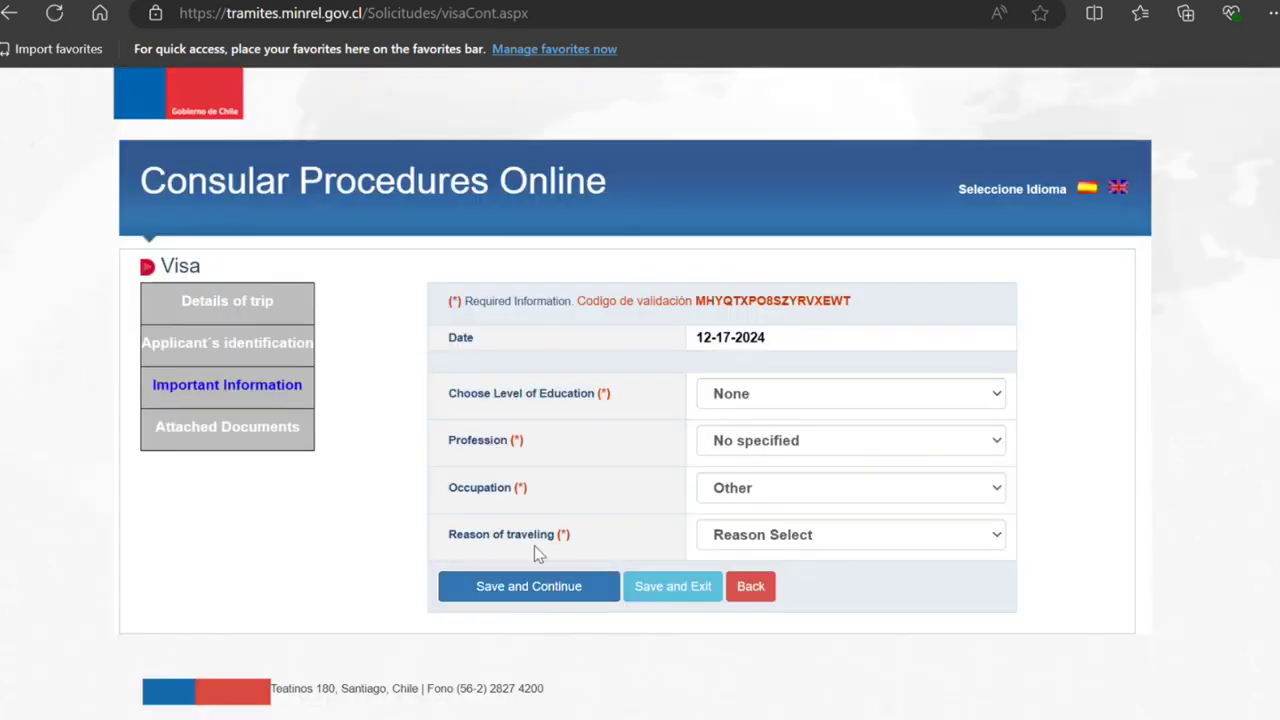
click(789, 401)
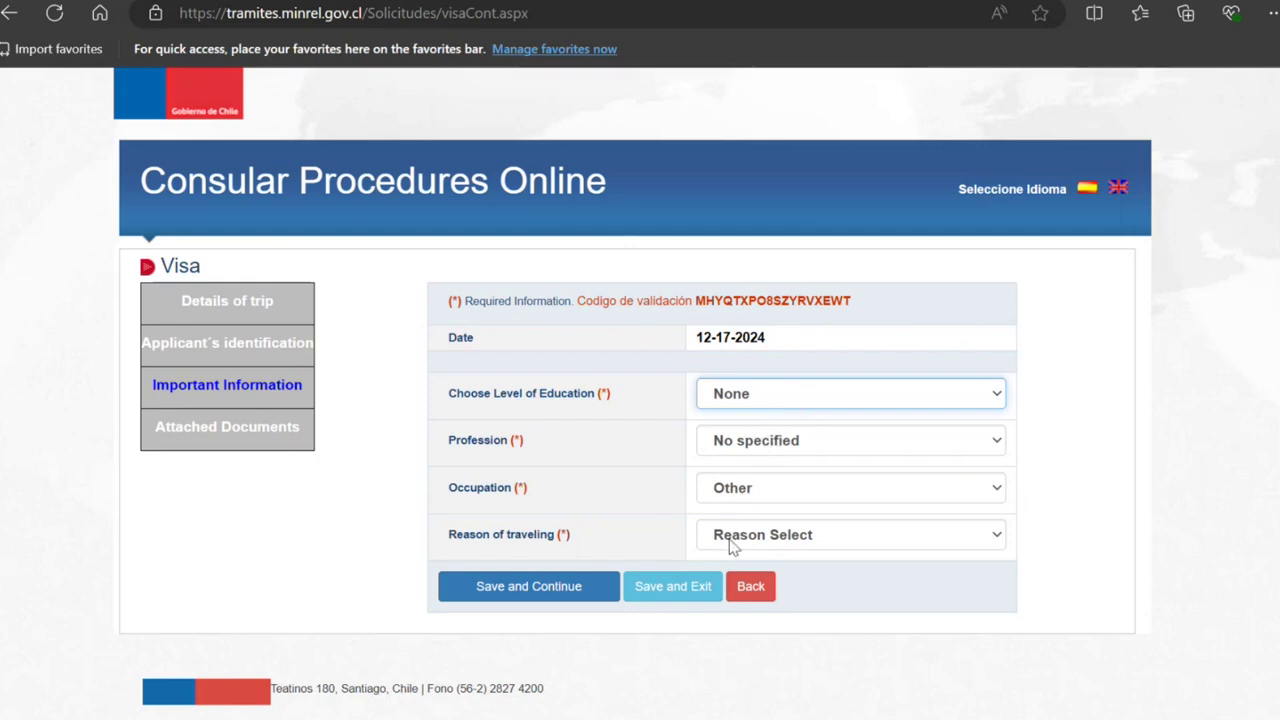
key(u)
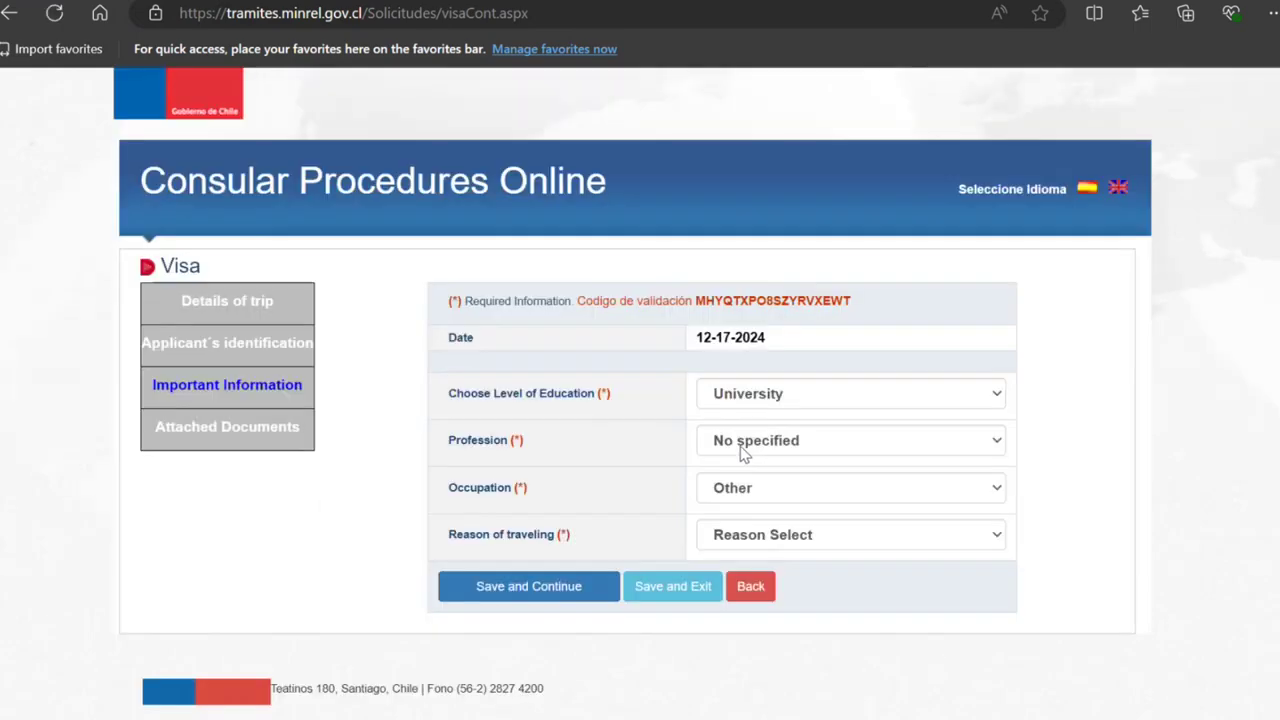
click(741, 452)
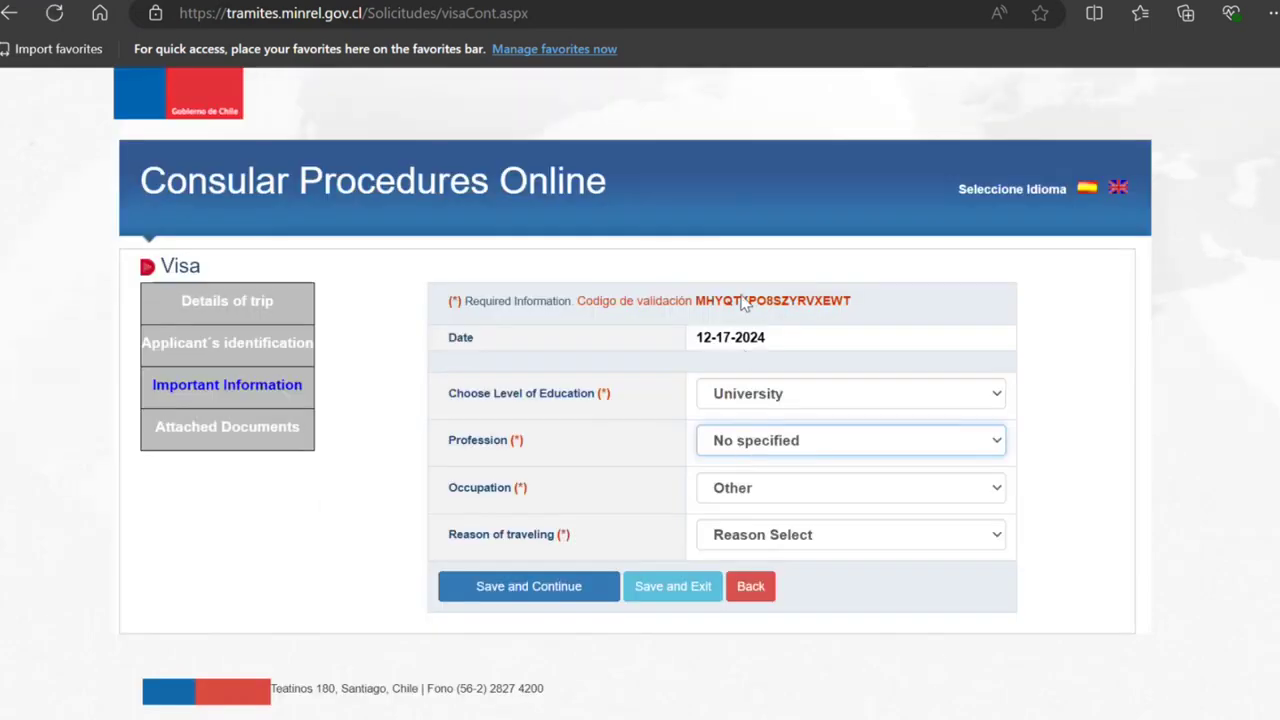
key(l)
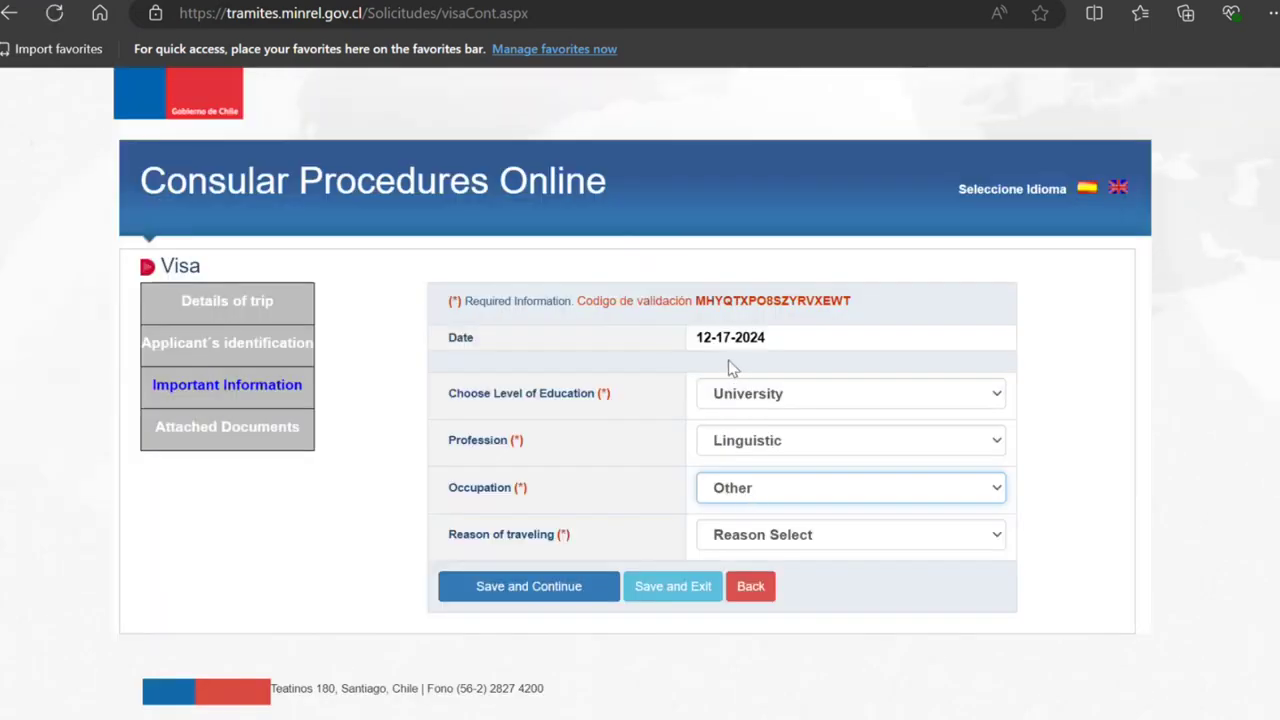
key(w)
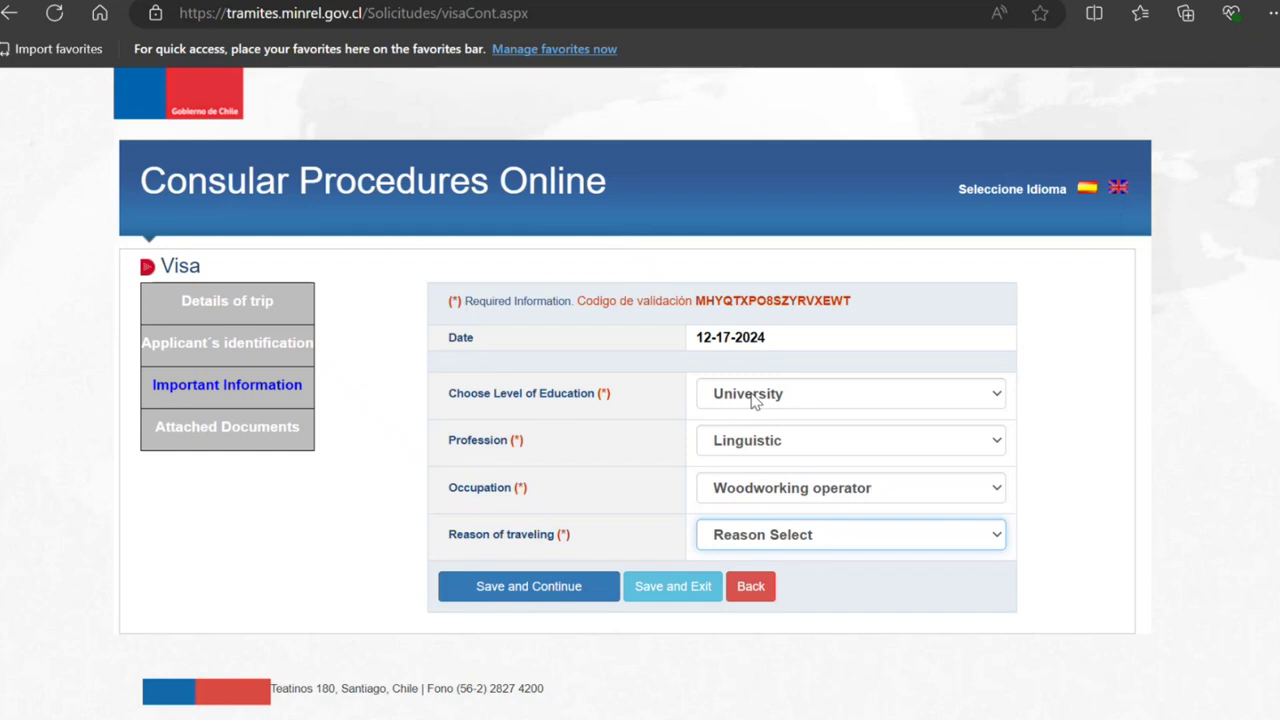
key(r)
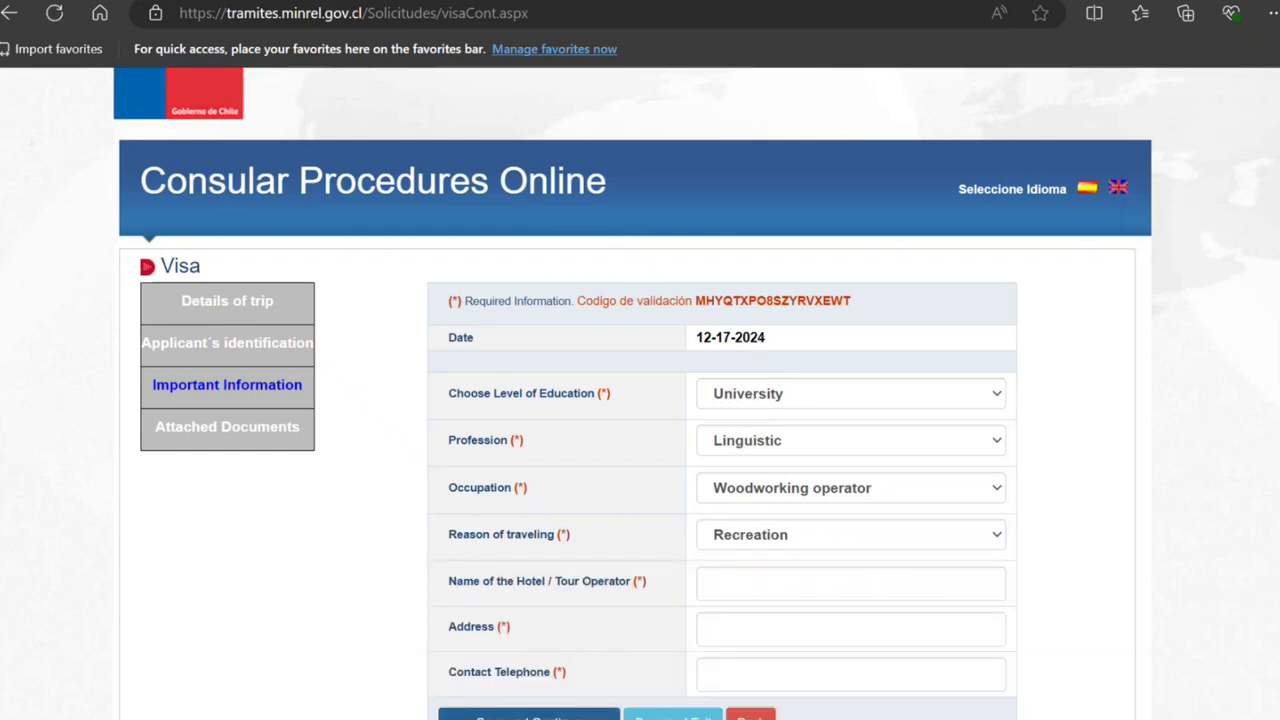
Step: Fill in the hotel name, hotel address and contact telephone, then save
click(730, 579)
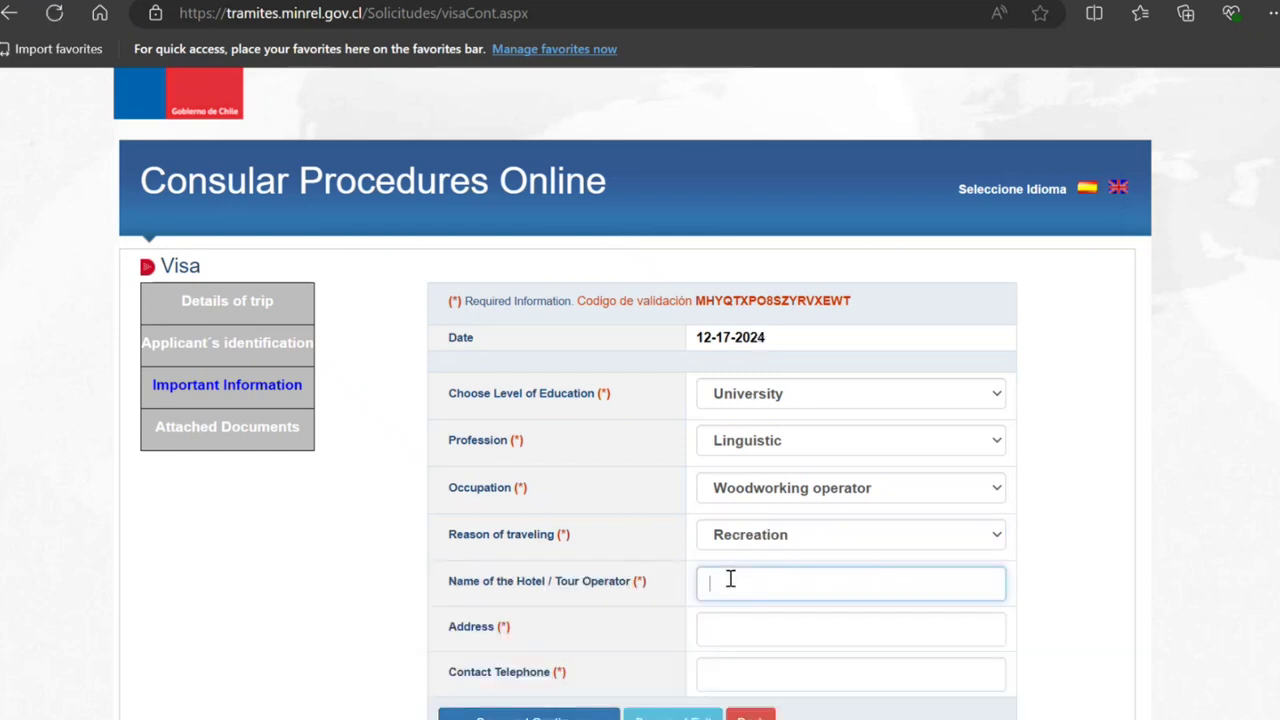
text(lknkmkm)
key(Tab)
text(jkjj7)
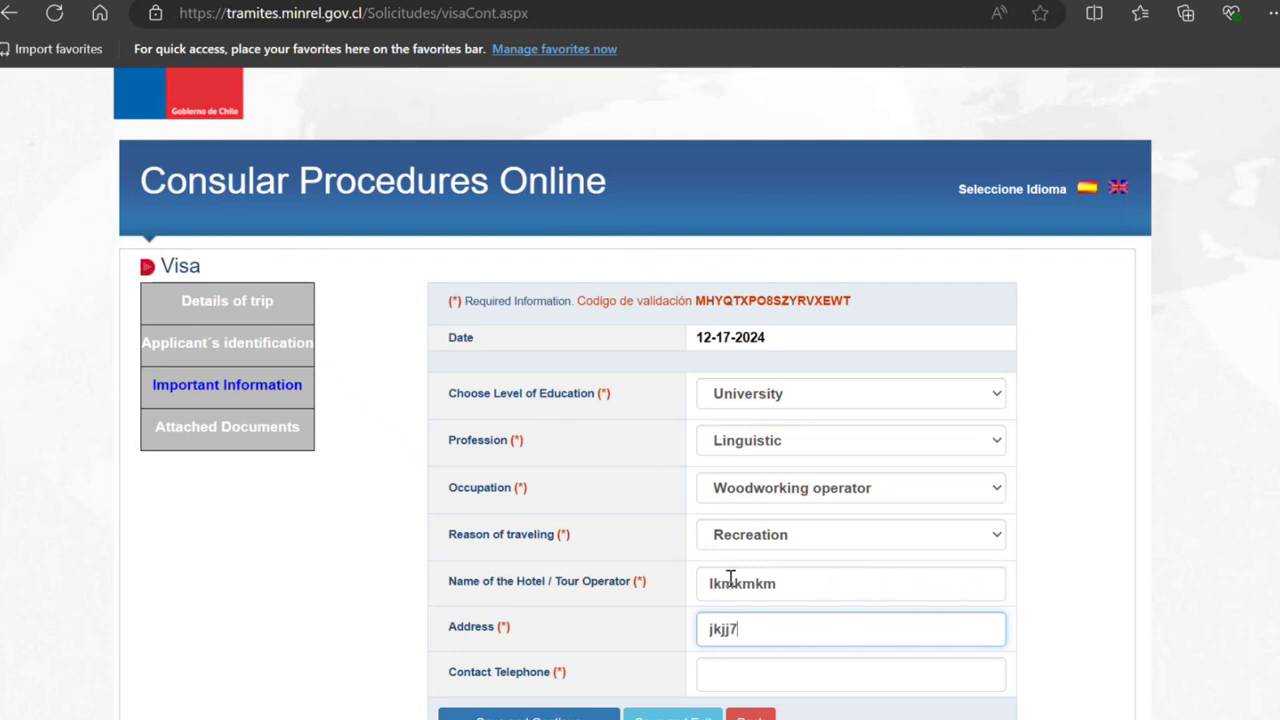
text( hhjhj)
key(Tab)
text(98)
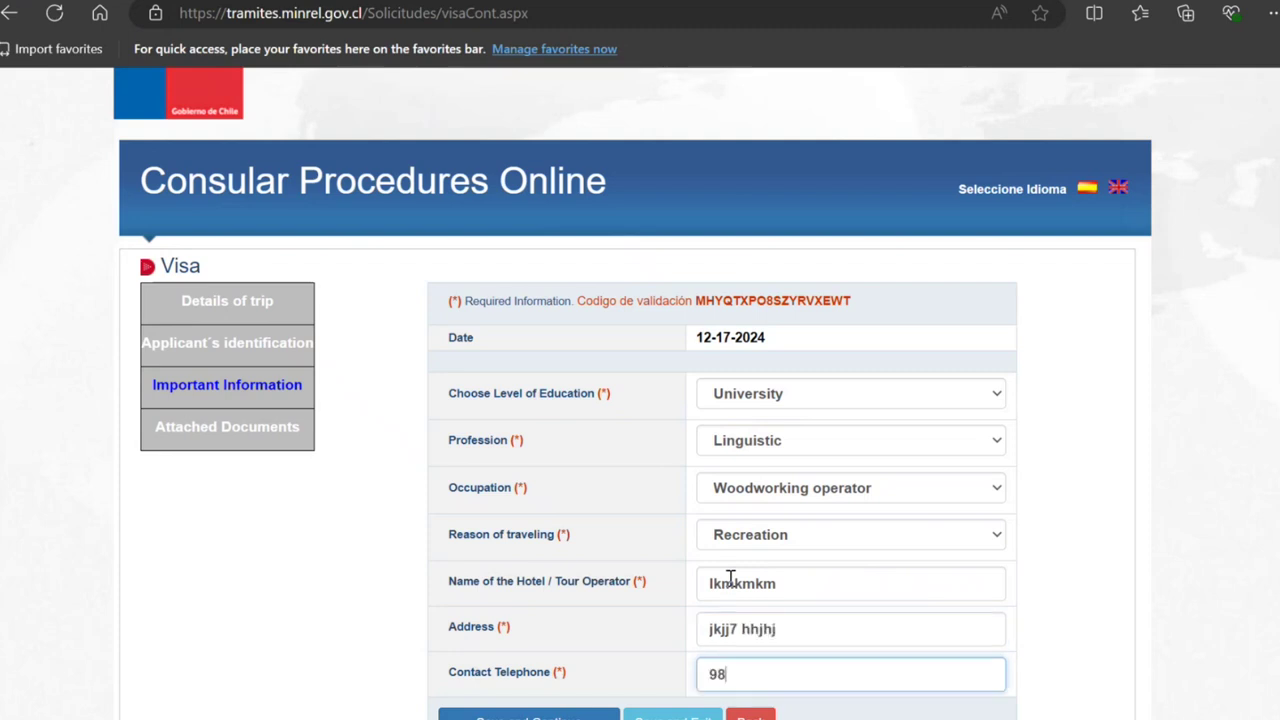
text(898989898)
key(Return)
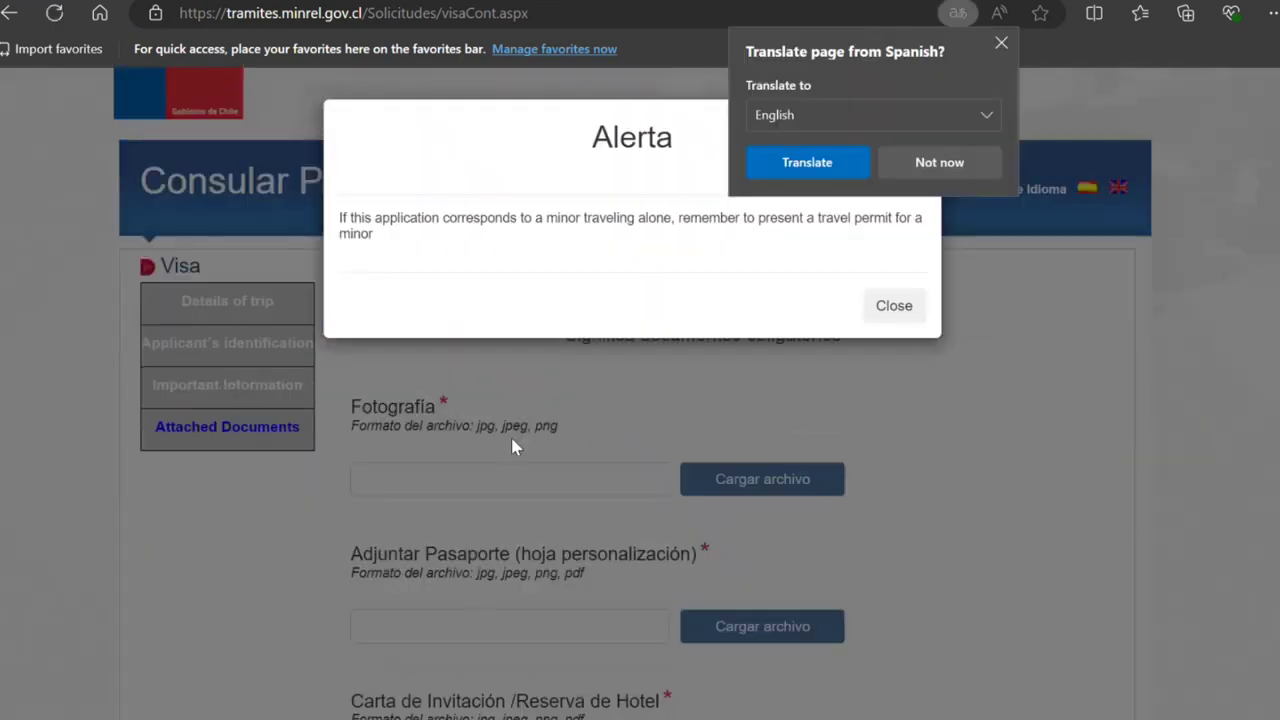
Step: Dismiss the minor travel alert and switch the site language to English
click(893, 308)
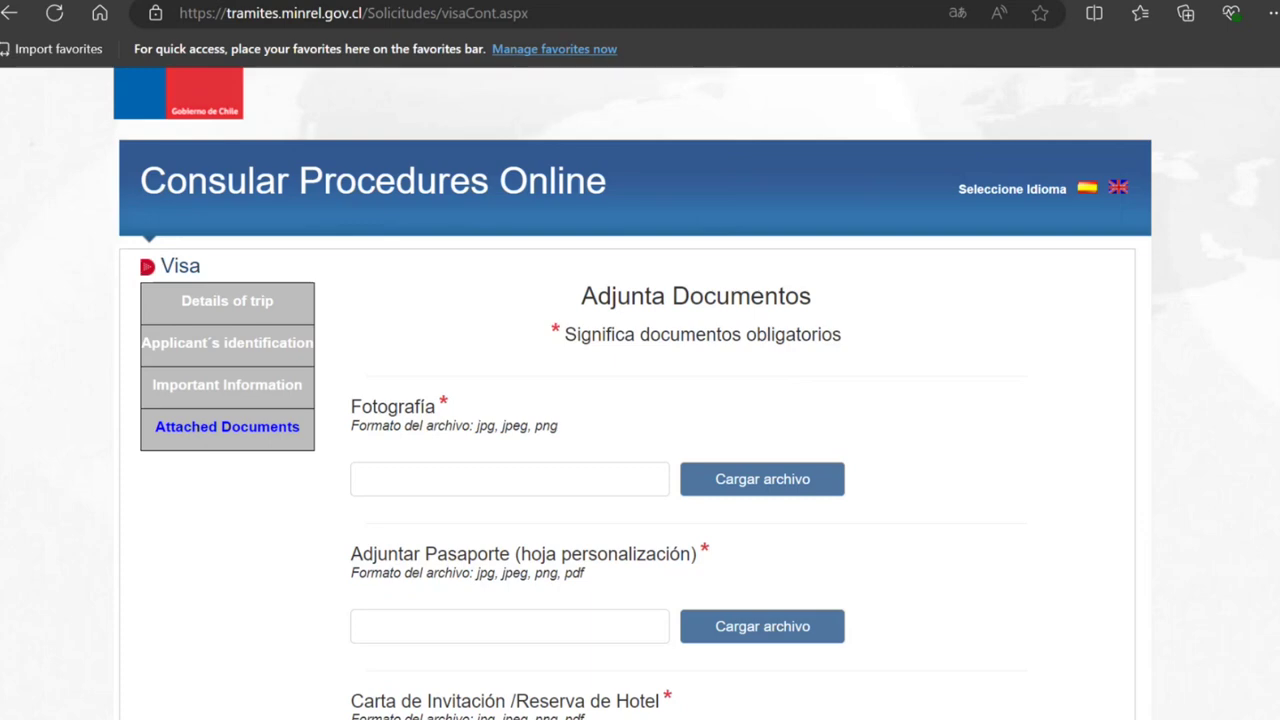
scroll(1276, 236, down, 3)
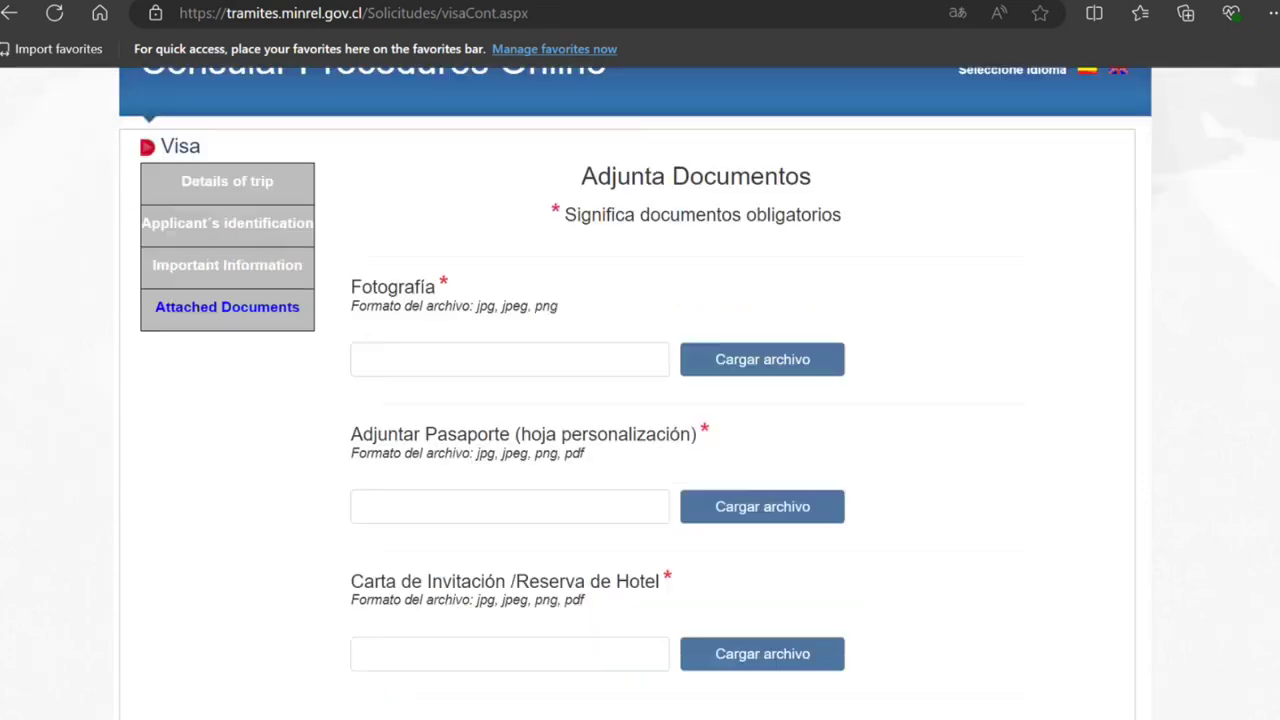
scroll(1276, 236, up, 1)
scroll(1270, 220, up, 4)
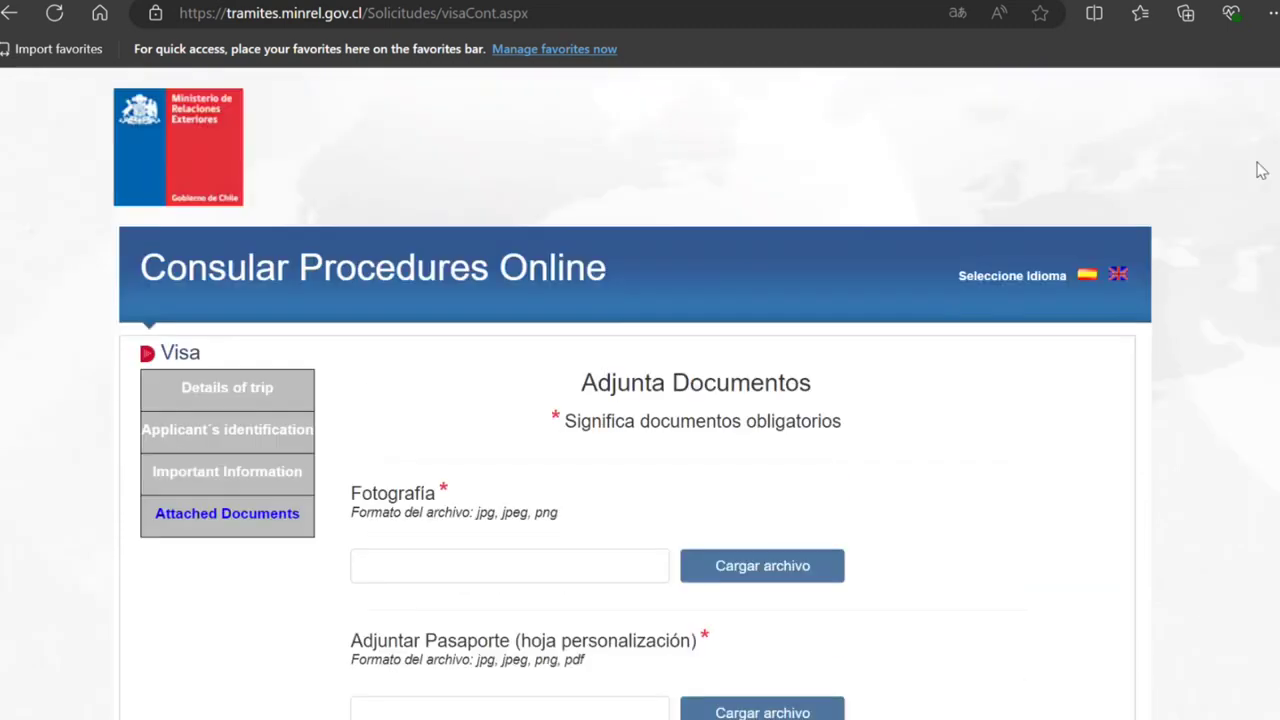
click(1119, 275)
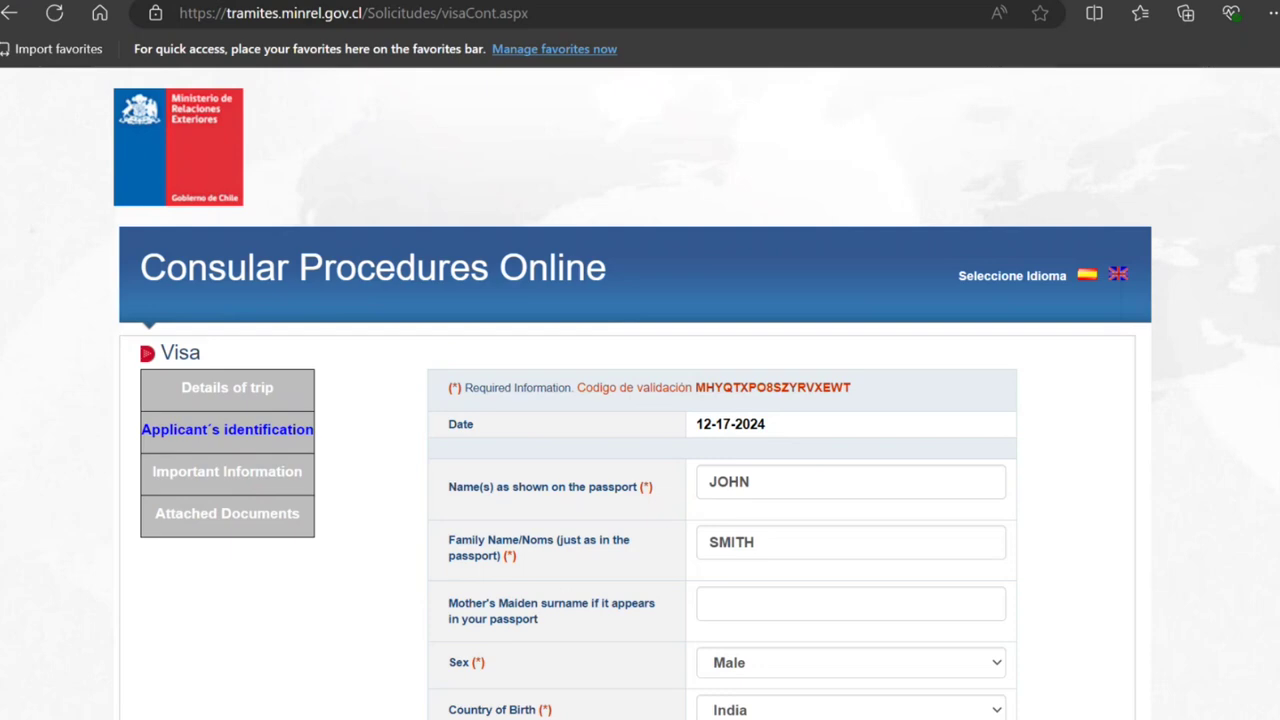
Step: Re-save Applicant's identification and Important Information to reach Attached Documents
scroll(985, 600, down, 5)
click(523, 592)
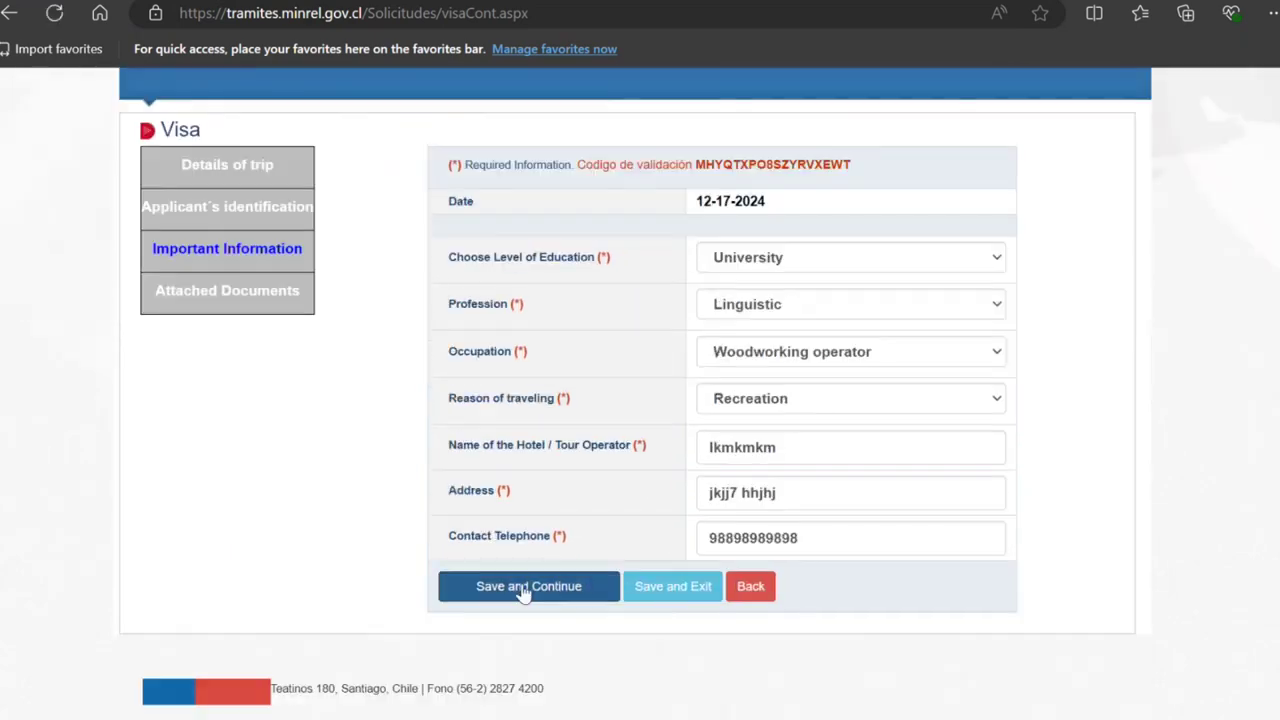
click(523, 592)
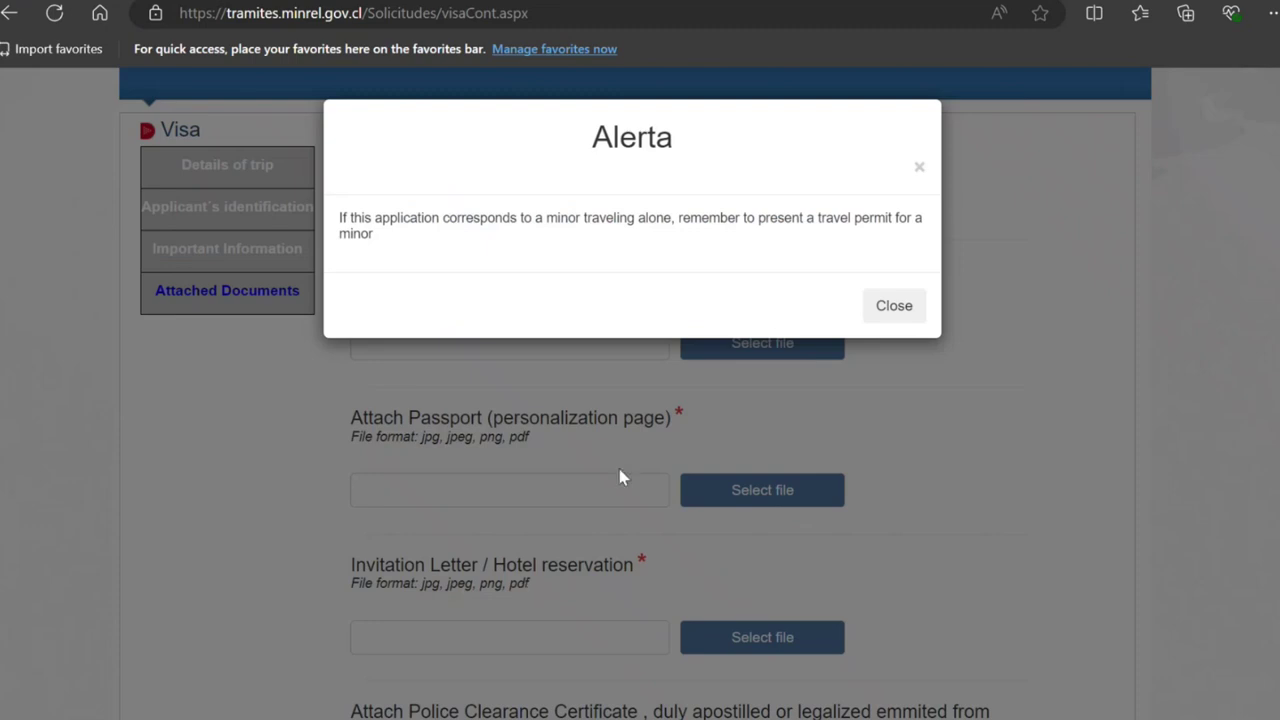
Step: Close the minor-travel Alerta dialog and review the empty Attached Documents upload fields
click(888, 310)
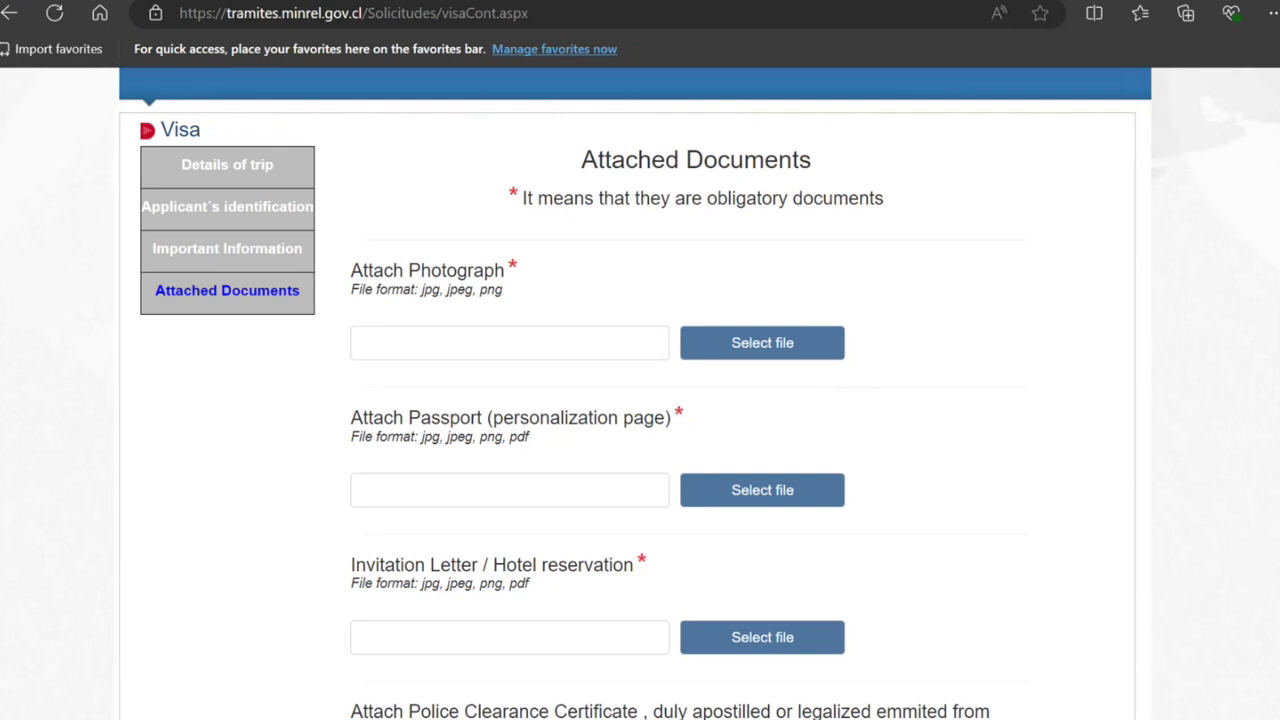
scroll(640, 400, down, 3)
scroll(640, 400, down, 2)
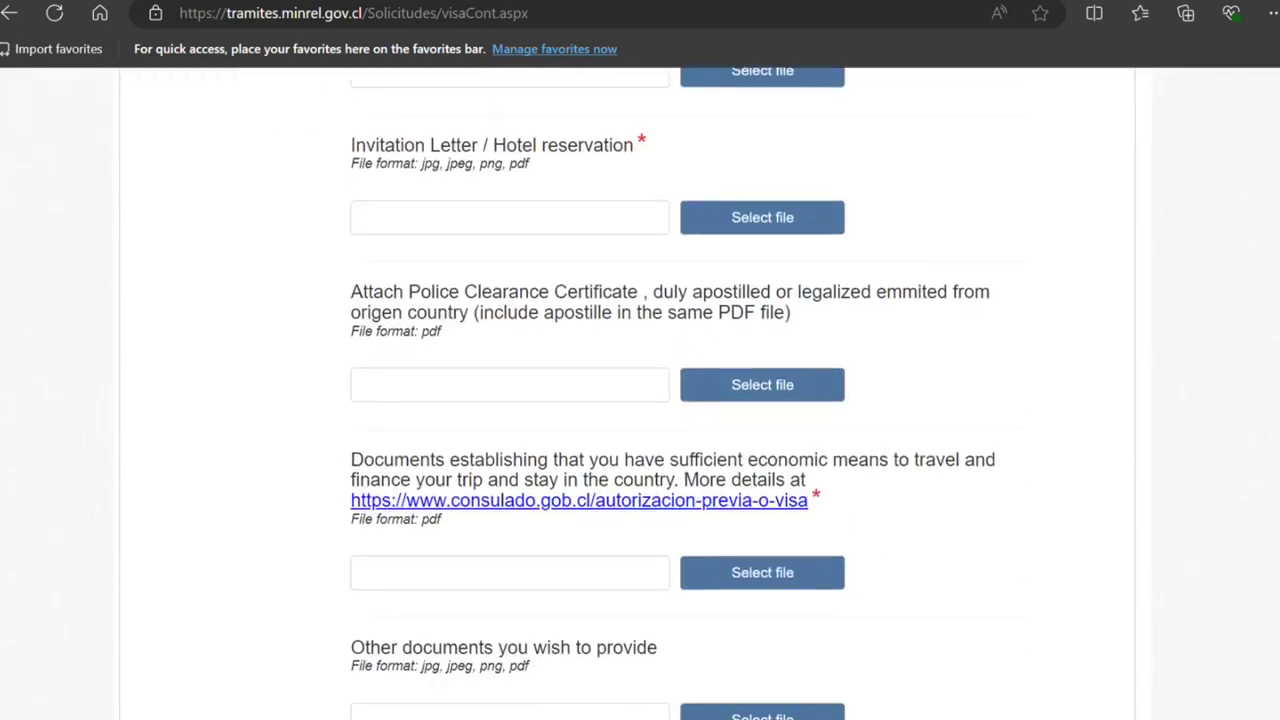
scroll(640, 400, down, 1)
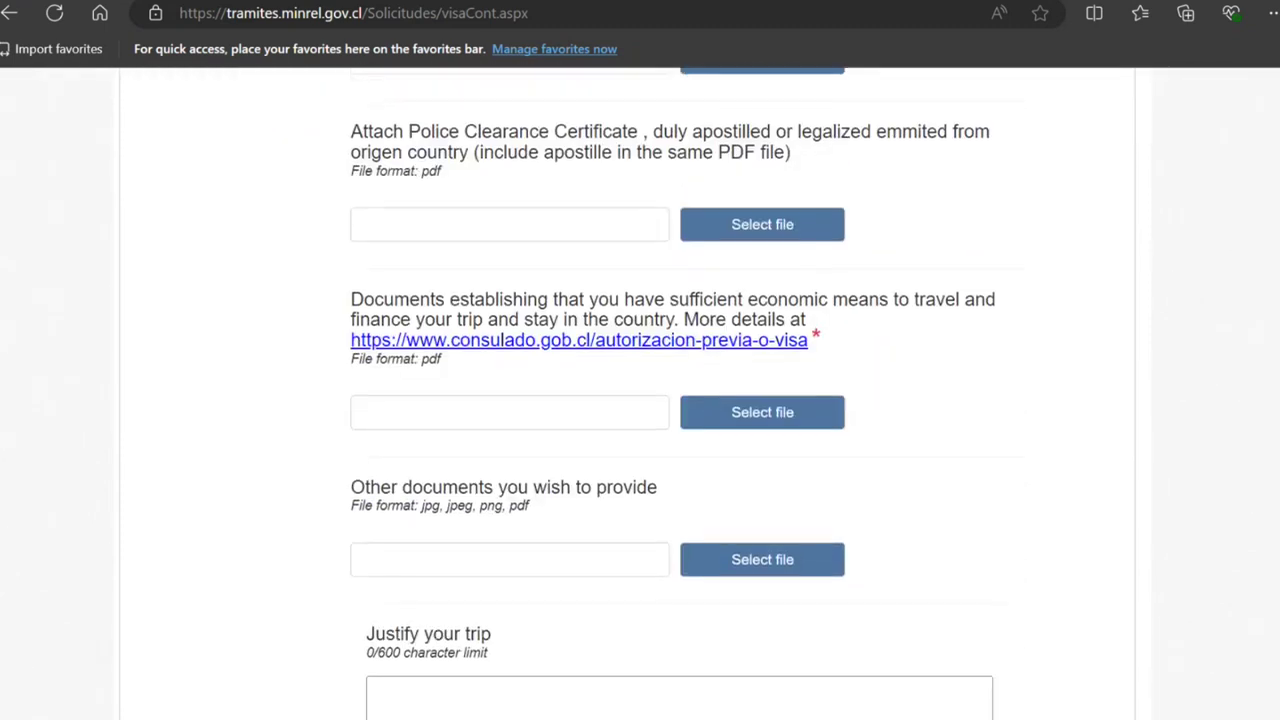
scroll(892, 686, down, 2)
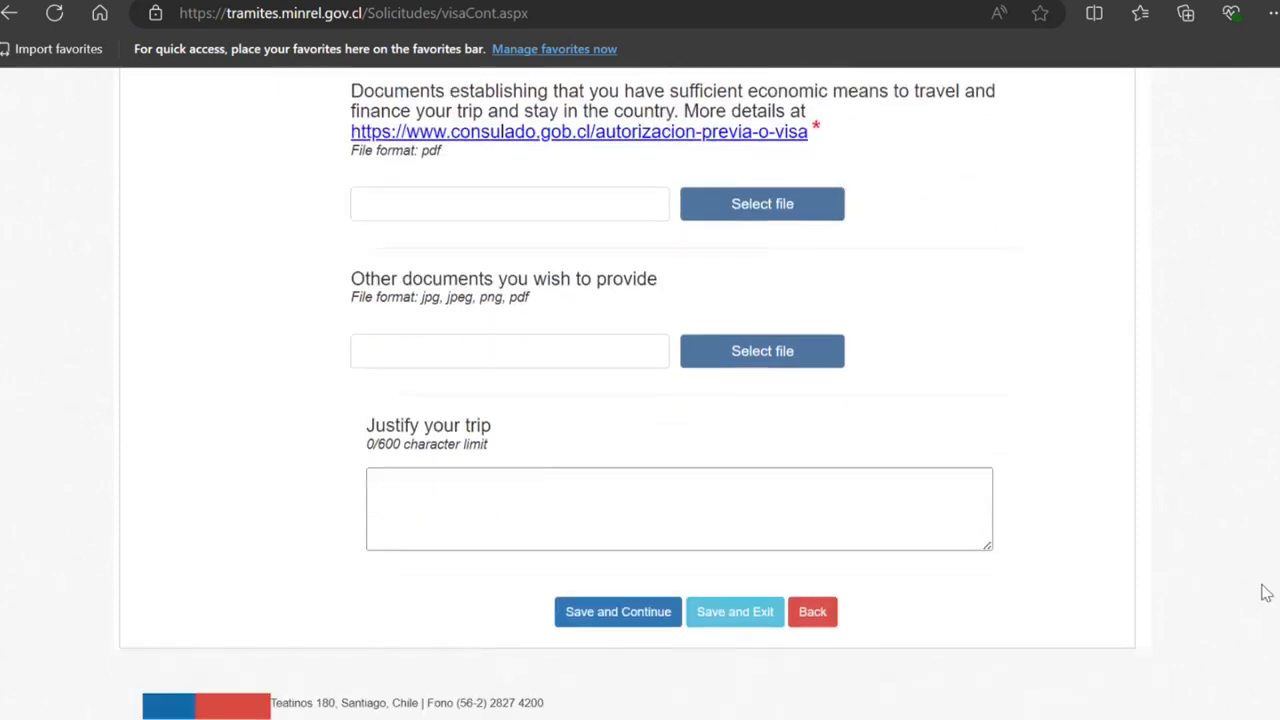
scroll(1240, 190, up, 10)
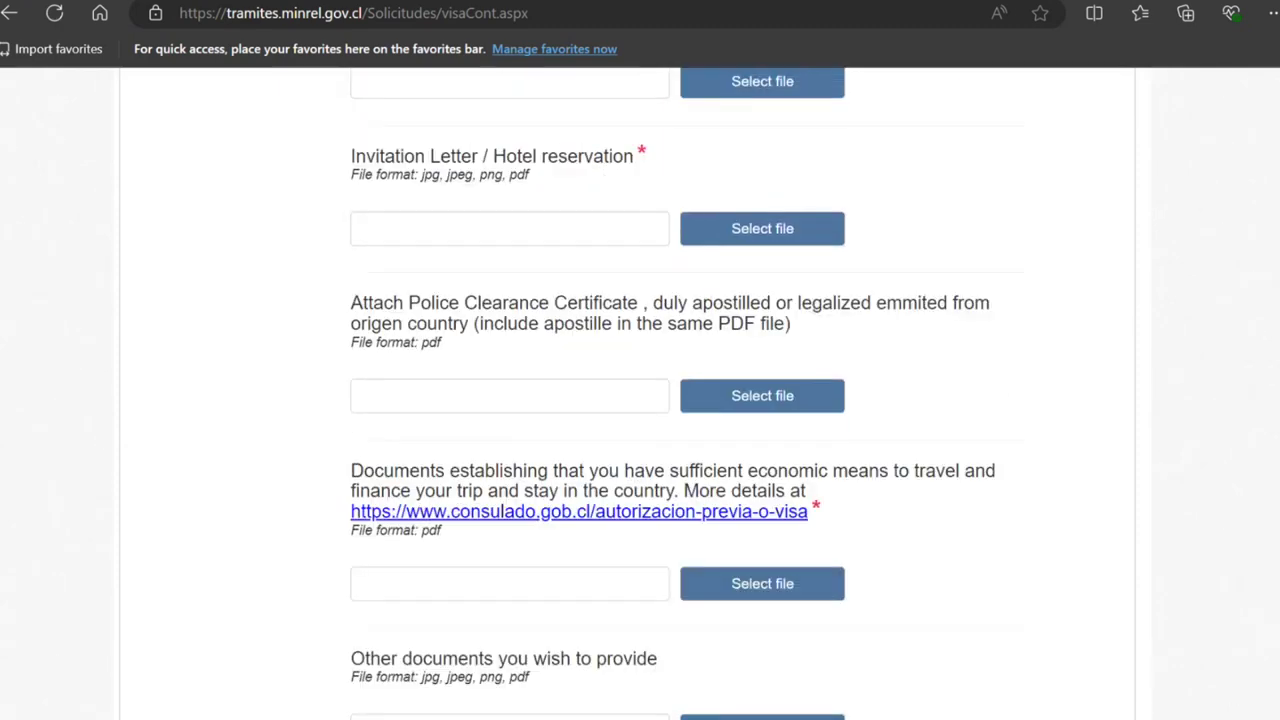